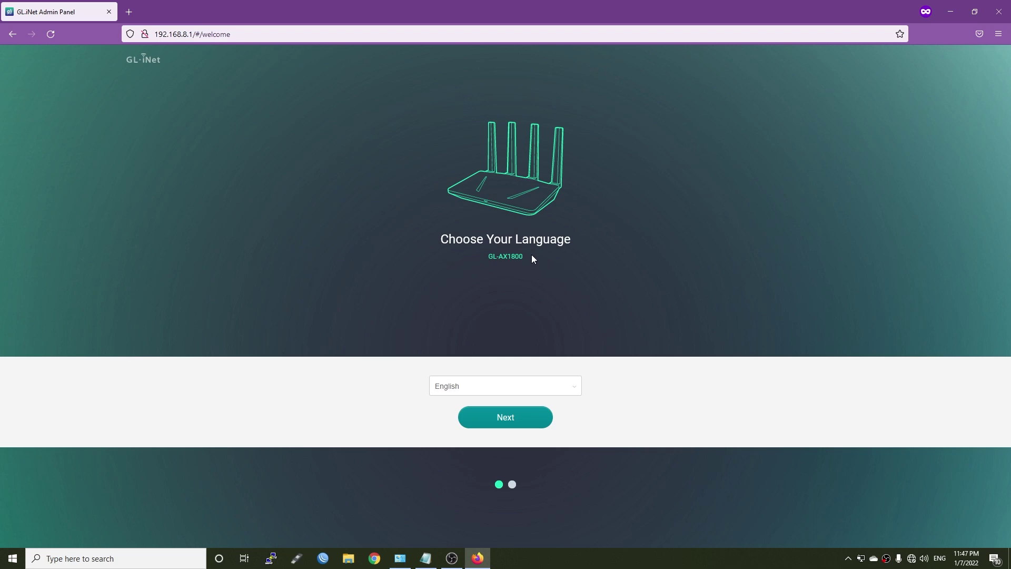
Step: Check the wired Ethernet adapter's address details, then return to the router setup page
{"action": "left_click", "coordinate": [400, 558]}
{"action": "left_click", "coordinate": [327, 141]}
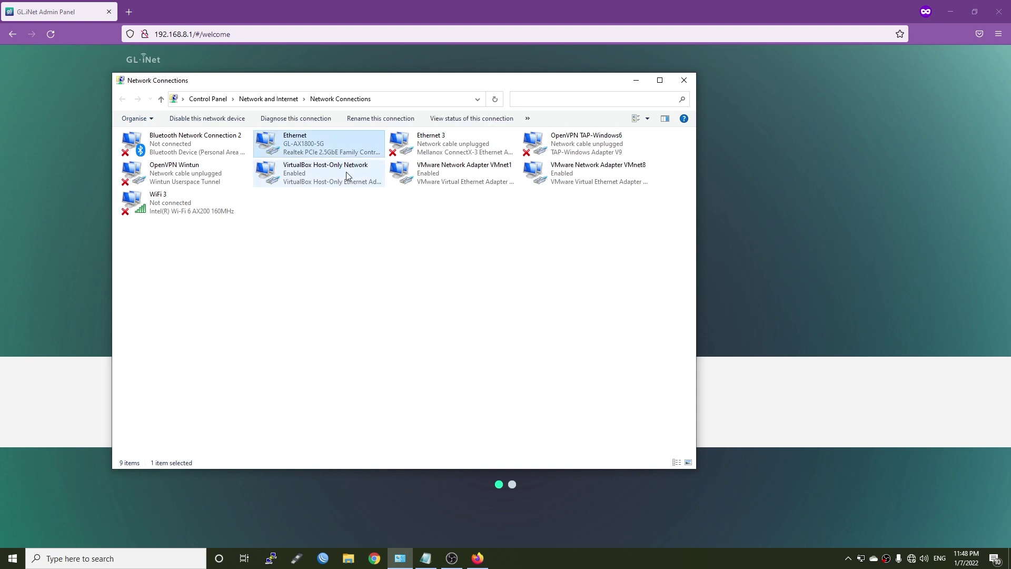
{"action": "double_click", "coordinate": [330, 147]}
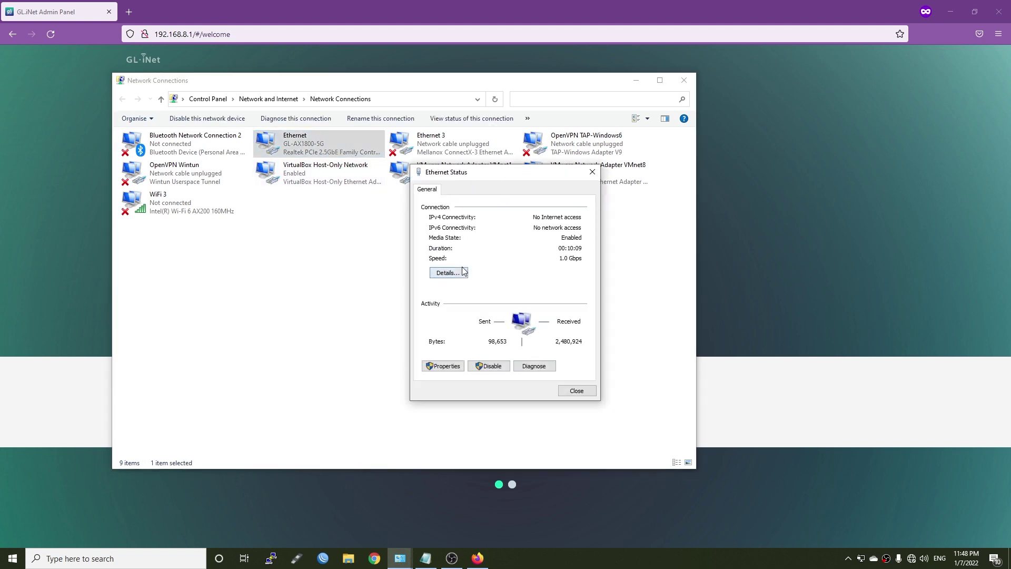
{"action": "left_click", "coordinate": [455, 278]}
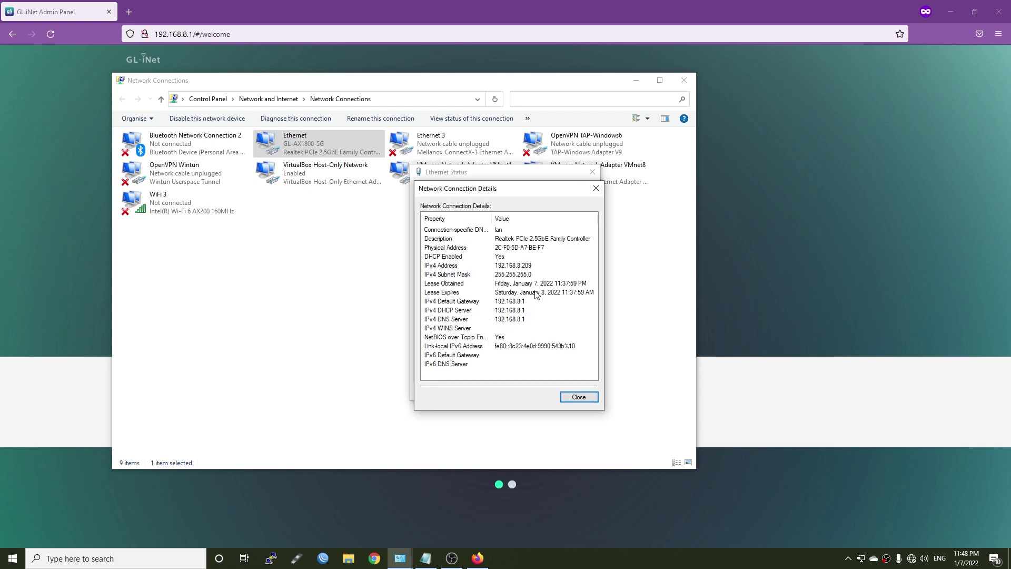
{"action": "left_click", "coordinate": [595, 188]}
{"action": "left_click", "coordinate": [781, 195]}
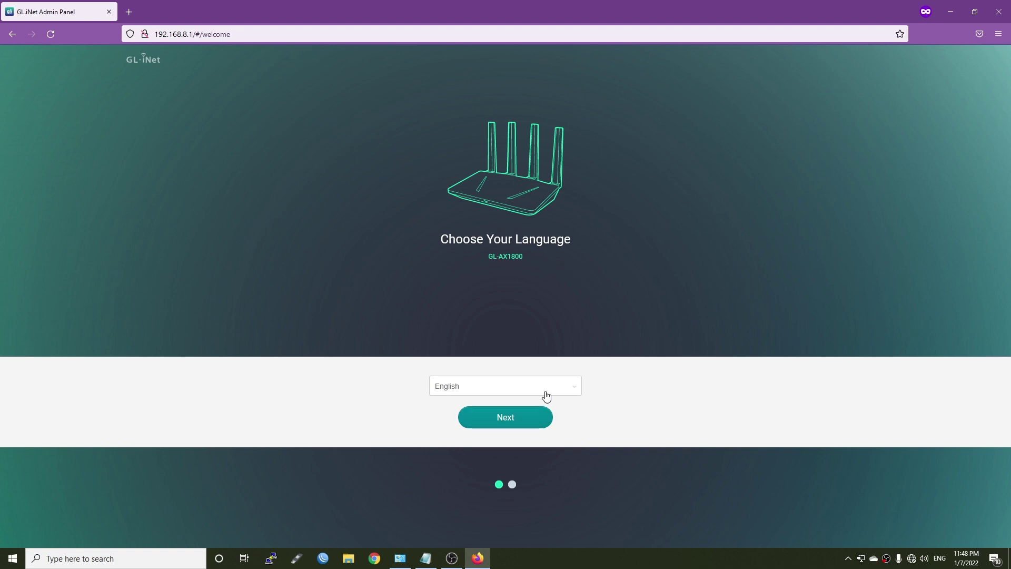
Step: Pass language selection and set and confirm a new admin password
{"action": "left_click", "coordinate": [504, 425]}
{"action": "left_click", "coordinate": [547, 183]}
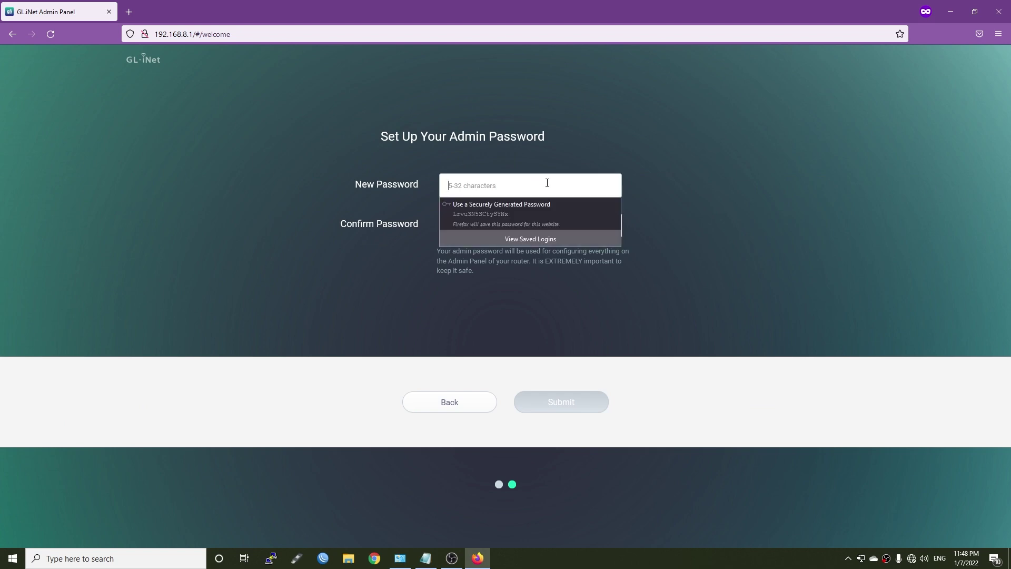
{"action": "type", "text": "••••••••"}
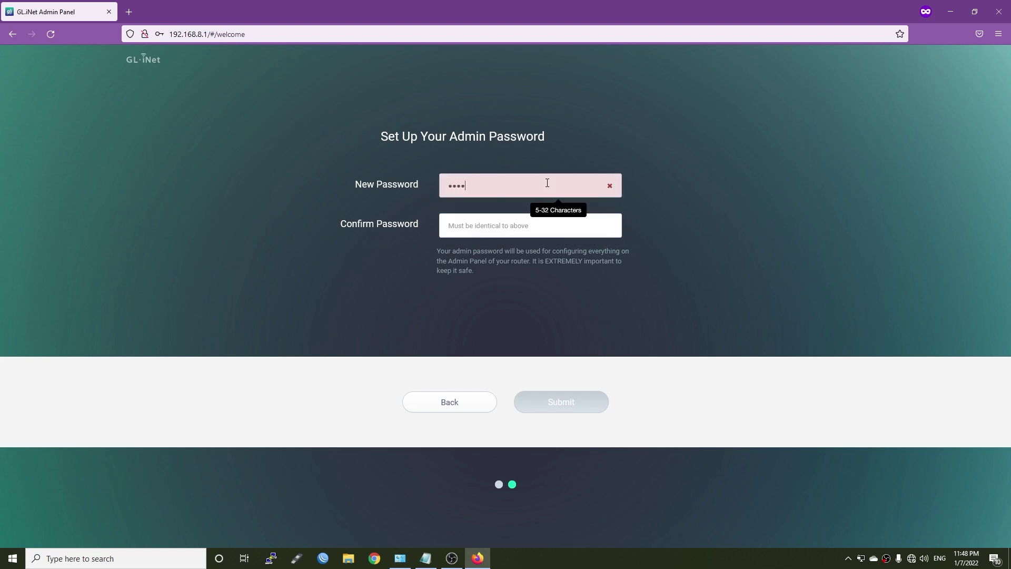
{"action": "key", "text": "Tab"}
{"action": "type", "text": "••••••••"}
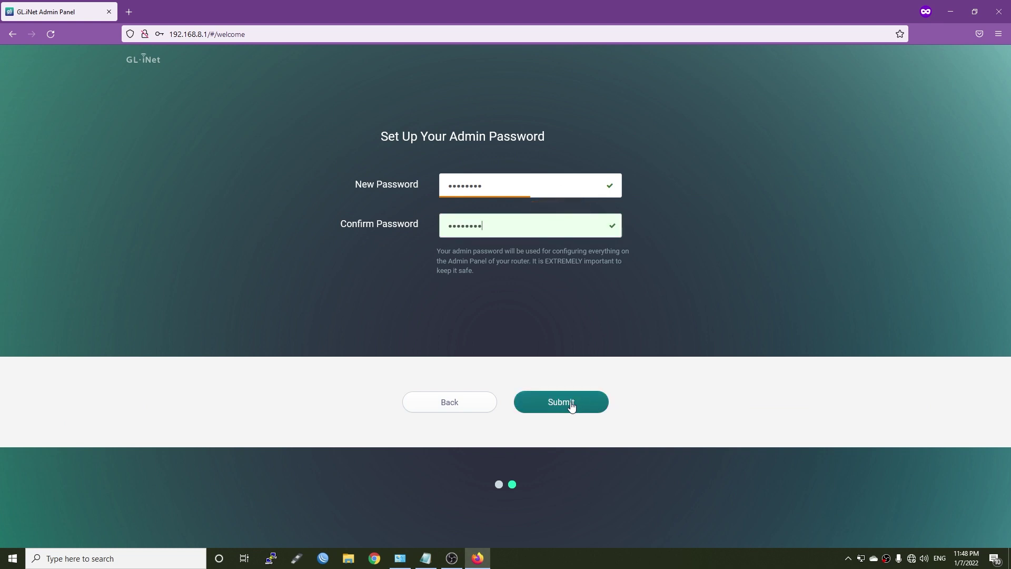
{"action": "left_click", "coordinate": [572, 406]}
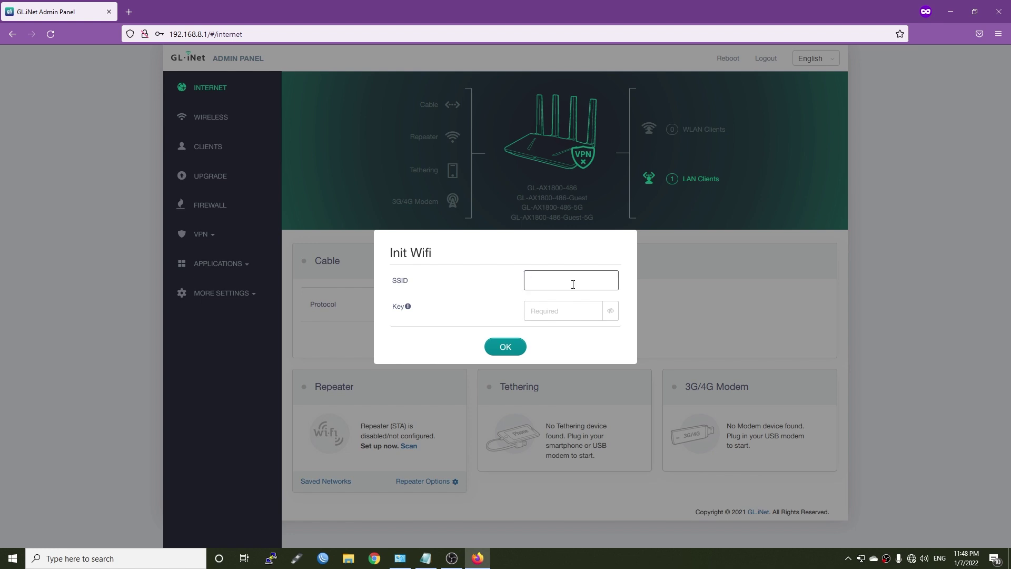
Step: Name the Wi-Fi network GL-AX1800, give it a Wi-Fi key, and save
{"action": "type", "text": "GL-AX1800"}
{"action": "key", "text": "Tab"}
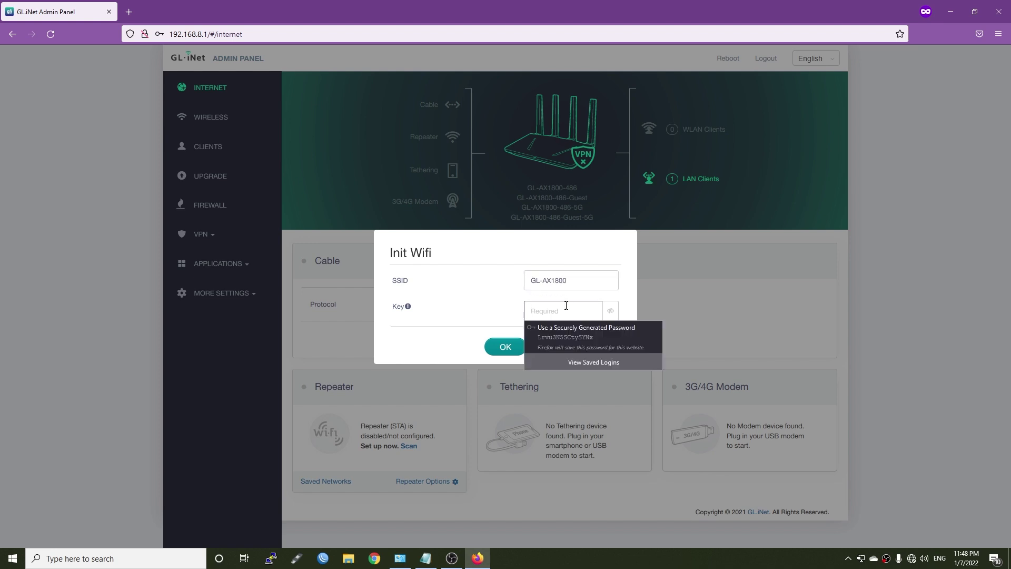
{"action": "left_click", "coordinate": [566, 305]}
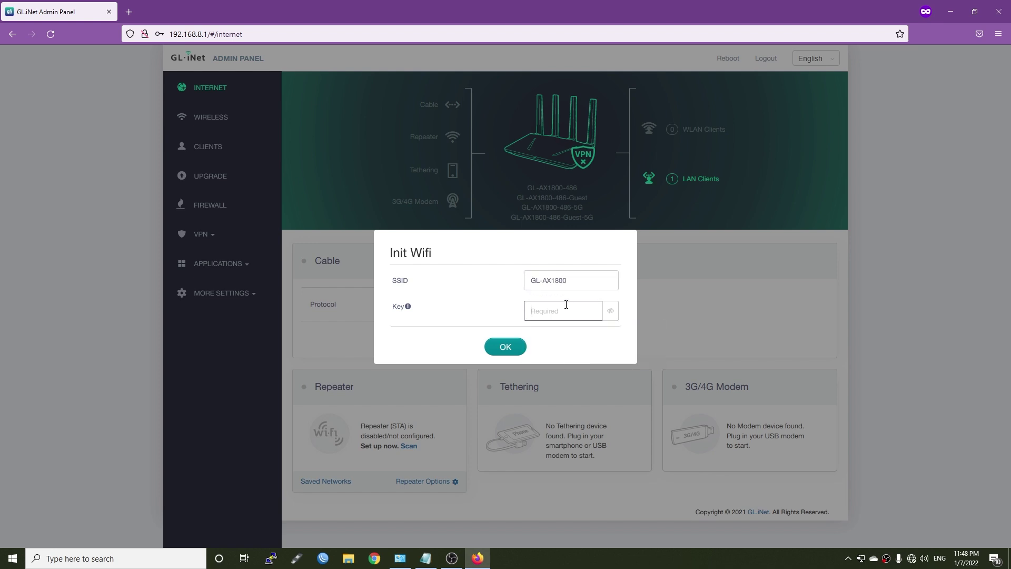
{"action": "type", "text": "goodlife"}
{"action": "left_click", "coordinate": [499, 346]}
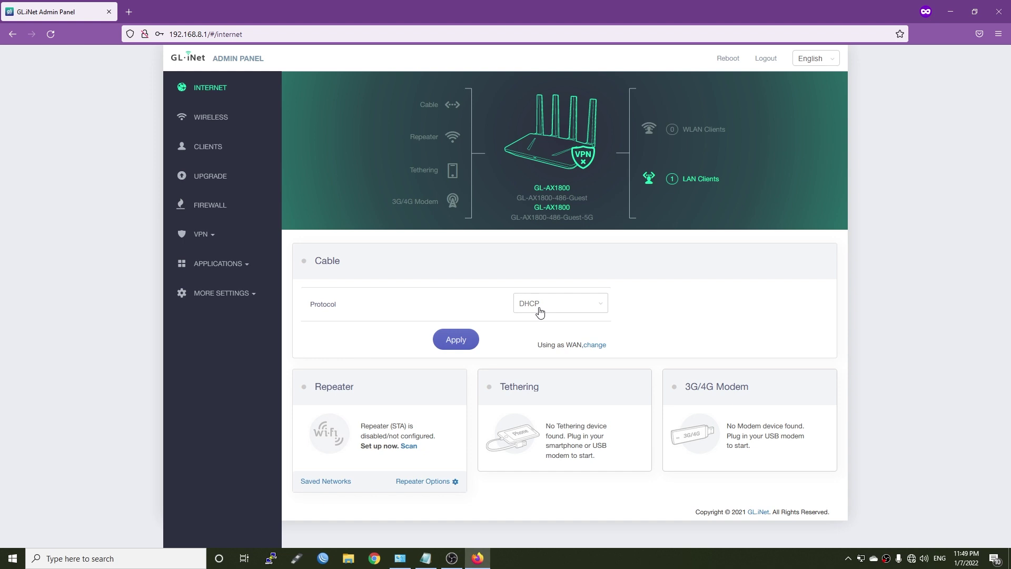
Step: Switch the Cable protocol to PPPoE with the saved login, apply it, and launch PuTTY
{"action": "left_click", "coordinate": [572, 308]}
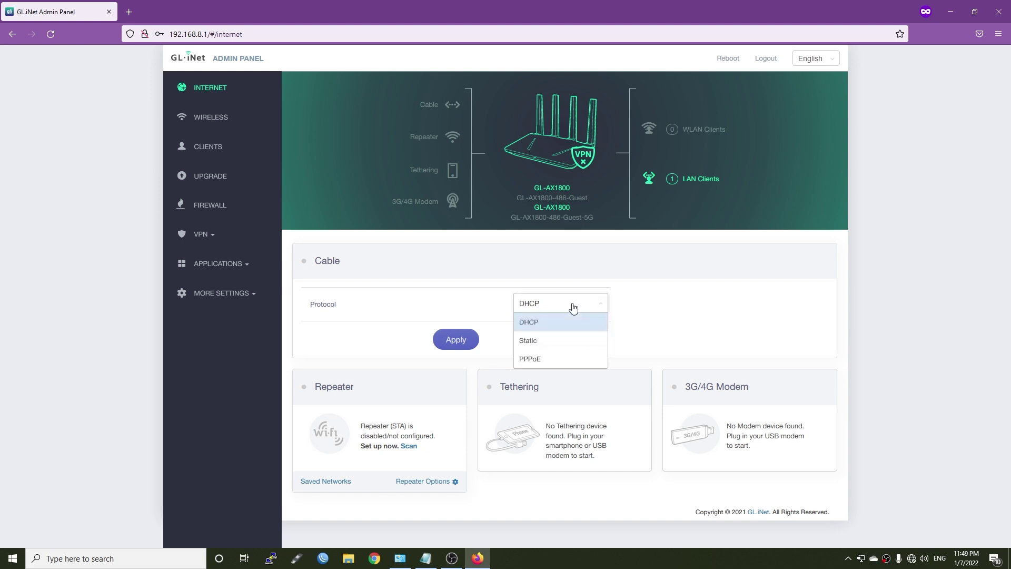
{"action": "left_click", "coordinate": [545, 360]}
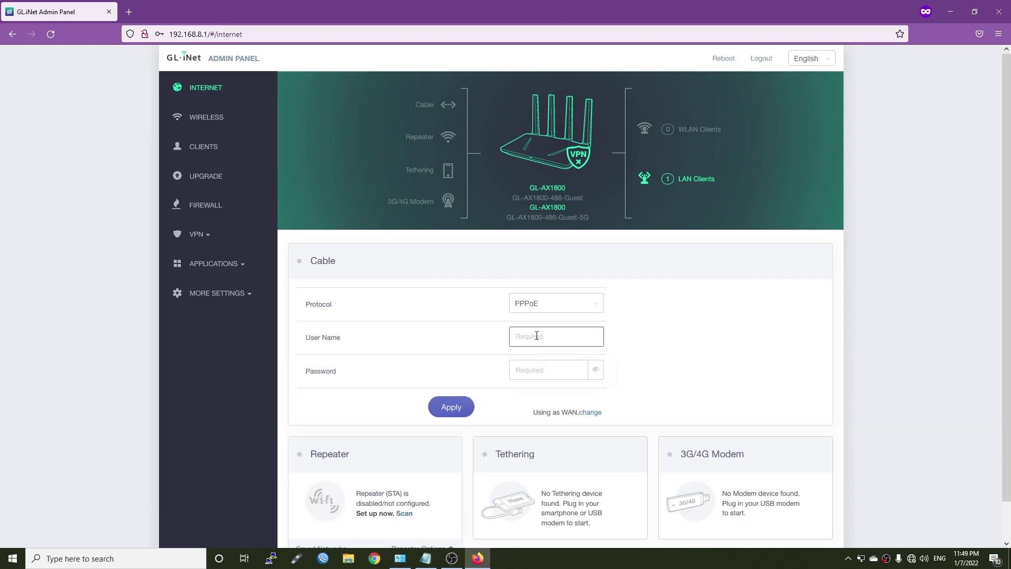
{"action": "left_click", "coordinate": [536, 336]}
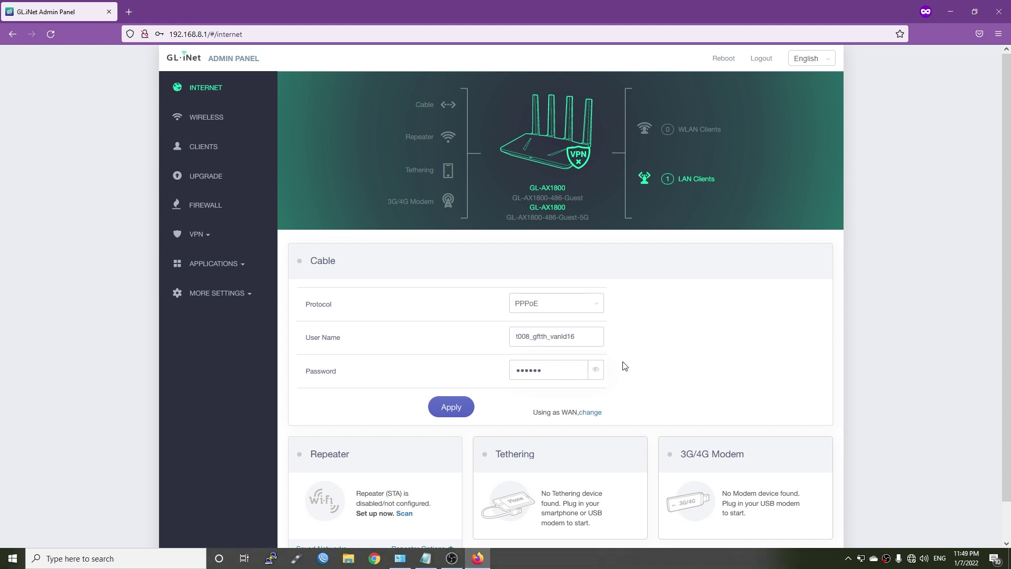
{"action": "left_click", "coordinate": [451, 406]}
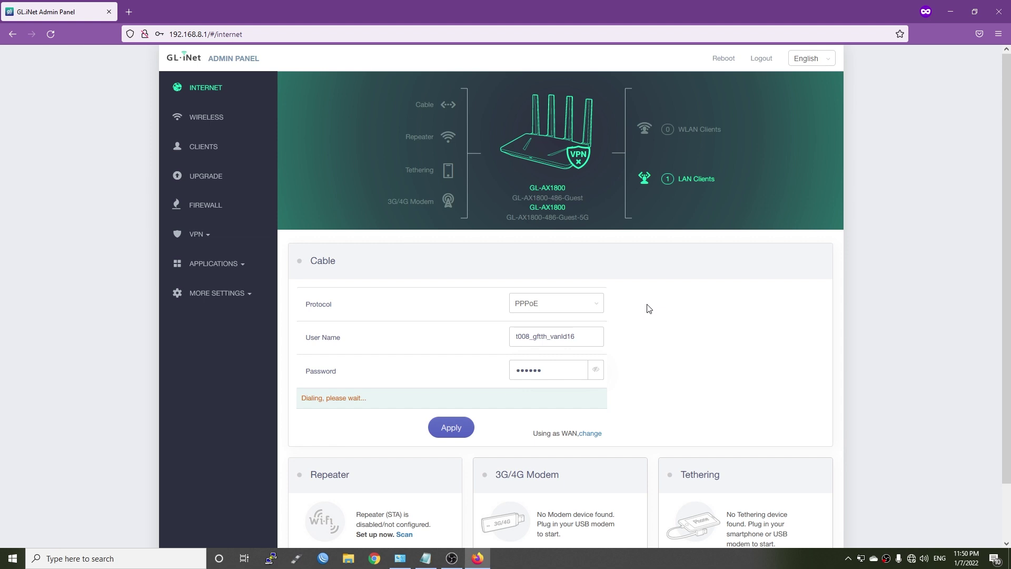
{"action": "left_click", "coordinate": [270, 558]}
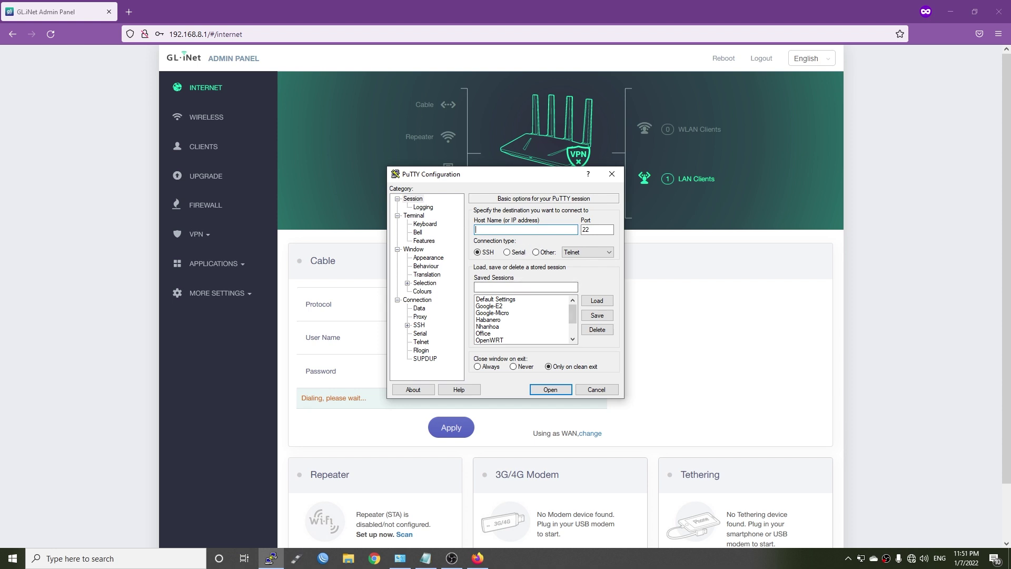
Step: SSH to 192.168.8.1, accept the host key, and log in as root
{"action": "type", "text": "192.168.8.1"}
{"action": "left_click", "coordinate": [550, 389]}
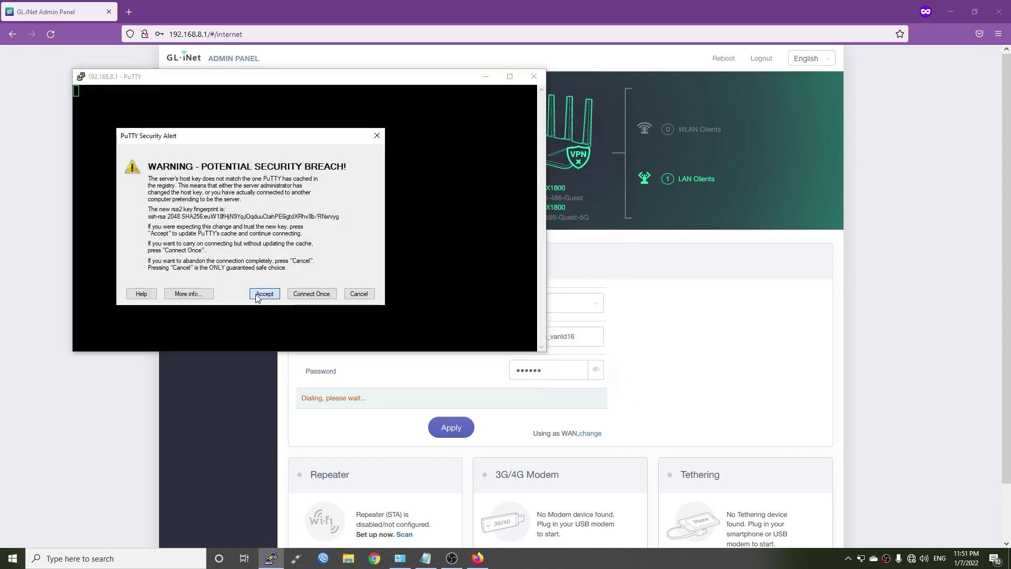
{"action": "left_click", "coordinate": [264, 293]}
{"action": "left_click_drag", "start_coordinate": [201, 78], "coordinate": [447, 208]}
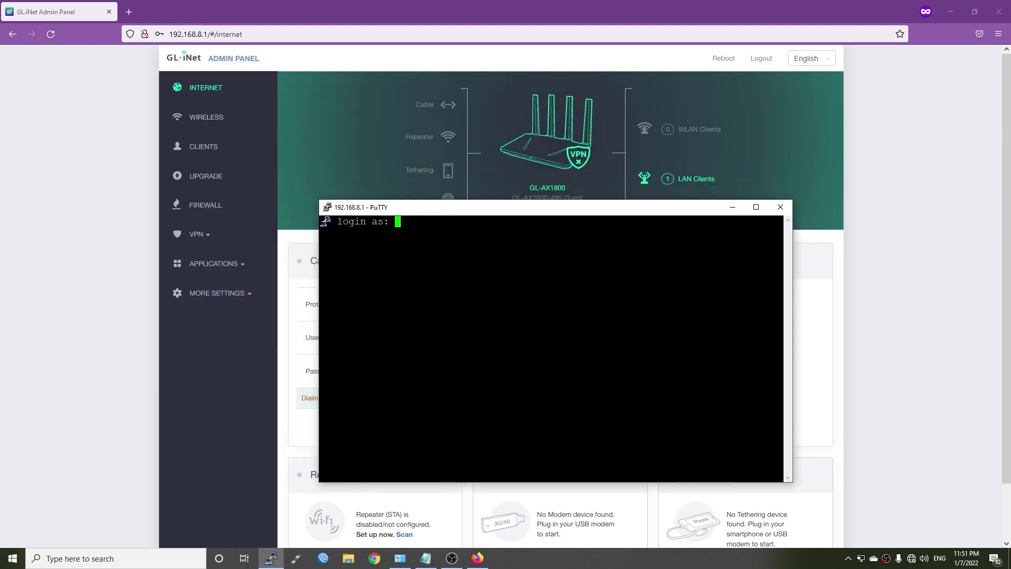
{"action": "type", "text": "root"}
{"action": "key", "text": "Return"}
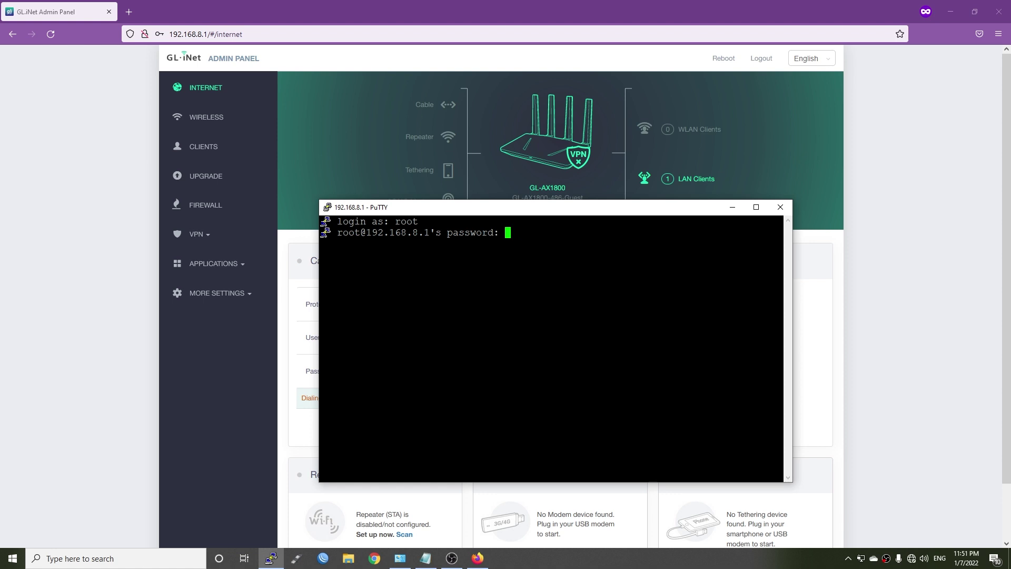
{"action": "key", "text": "Return"}
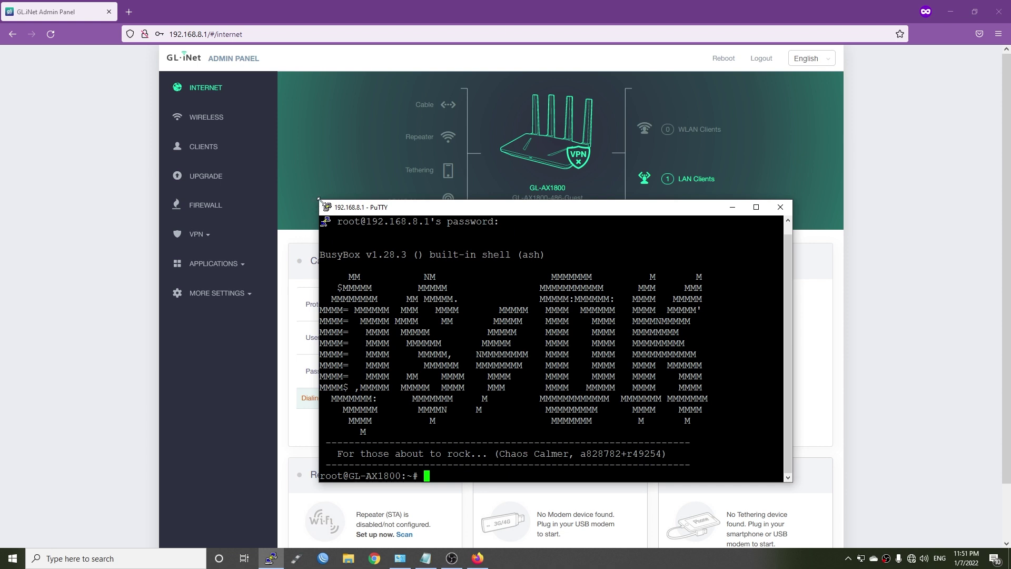
{"action": "left_click_drag", "start_coordinate": [319, 200], "coordinate": [249, 145]}
{"action": "key", "text": "super+Home"}
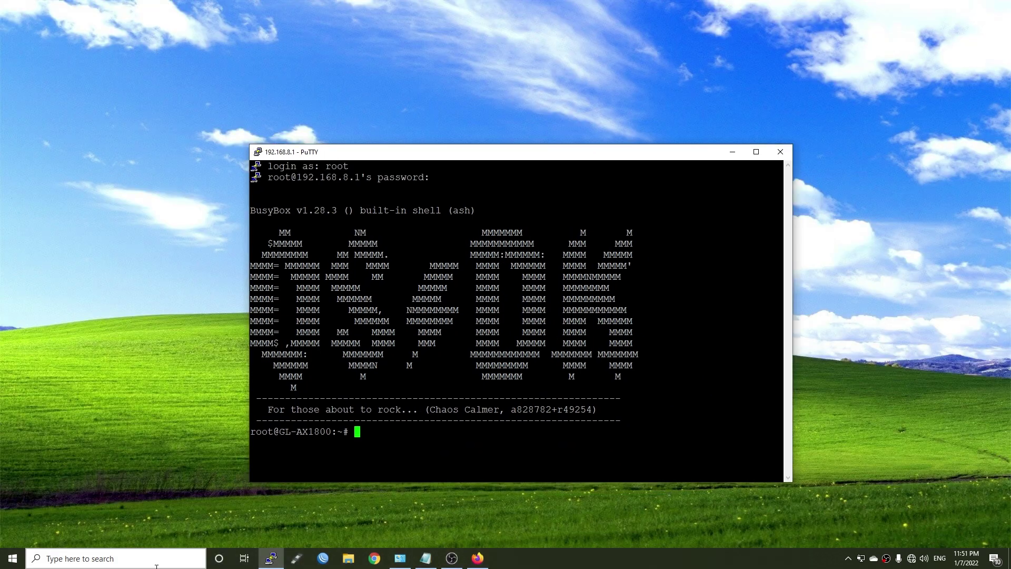
Step: Launch and minimize Command Prompt, then type vi /etc/config/network in PuTTY
{"action": "left_click", "coordinate": [116, 558]}
{"action": "type", "text": "cmd"}
{"action": "key", "text": "Return"}
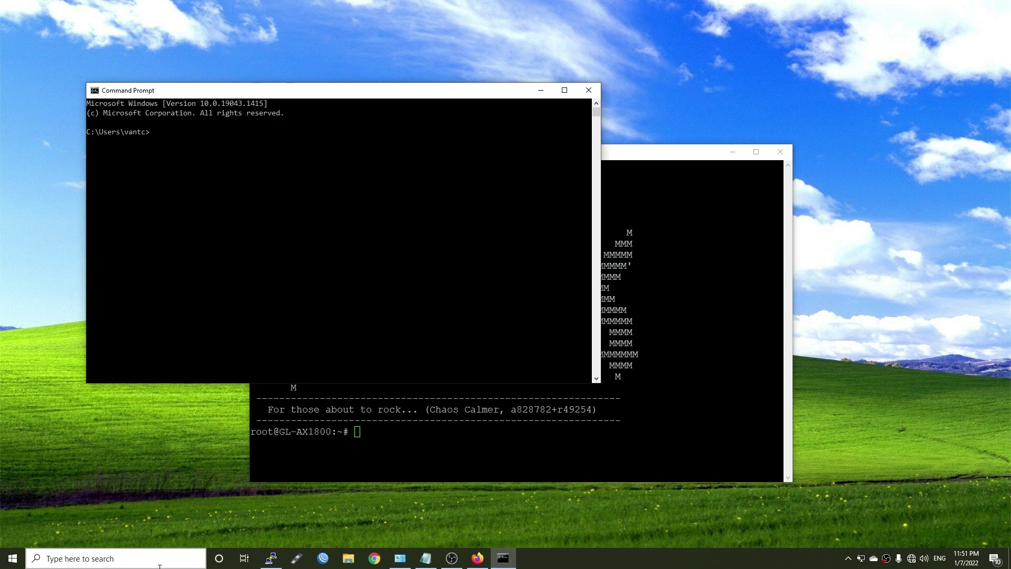
{"action": "left_click", "coordinate": [539, 94]}
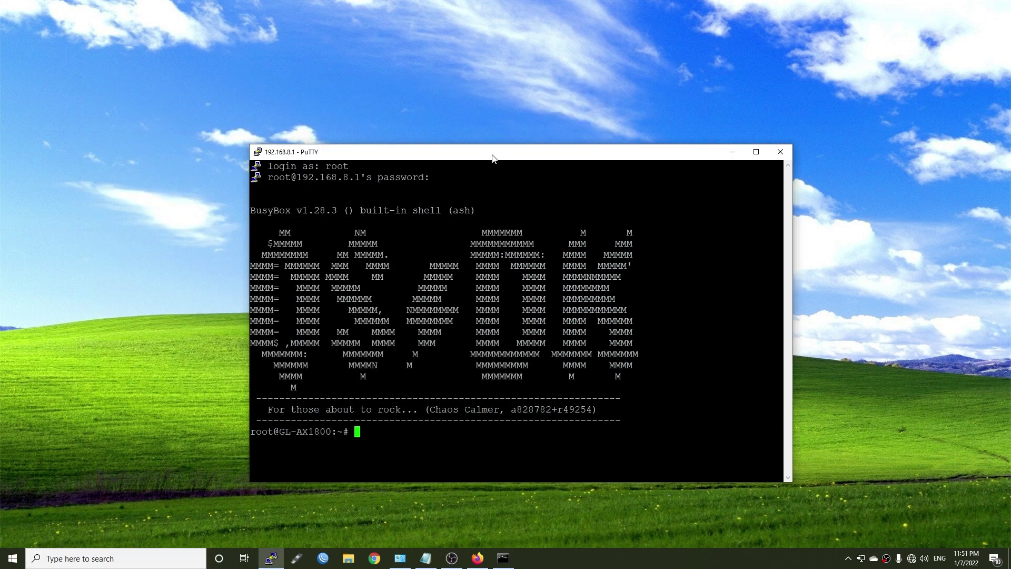
{"action": "left_click_drag", "start_coordinate": [492, 157], "coordinate": [496, 125]}
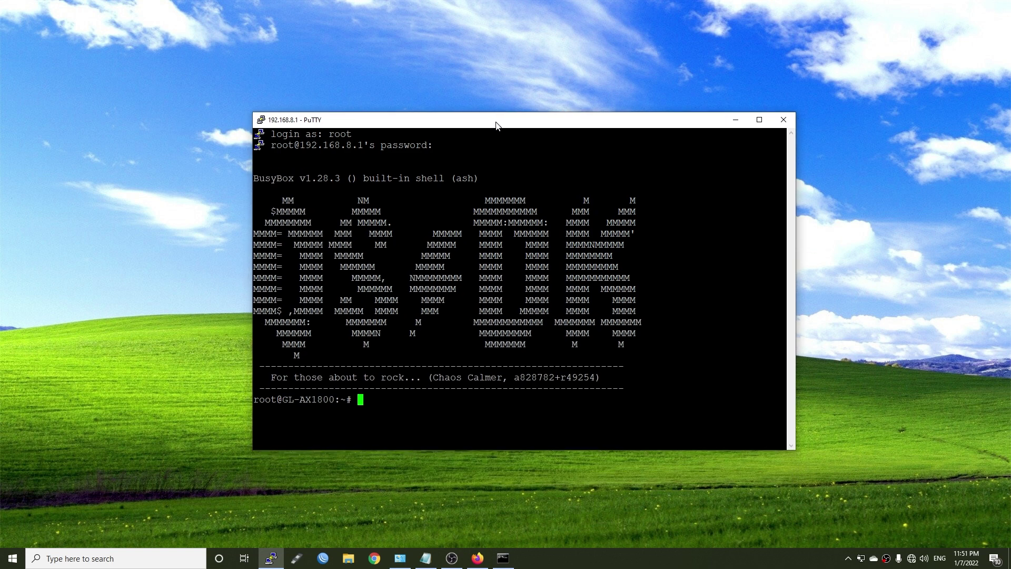
{"action": "type", "text": "v"}
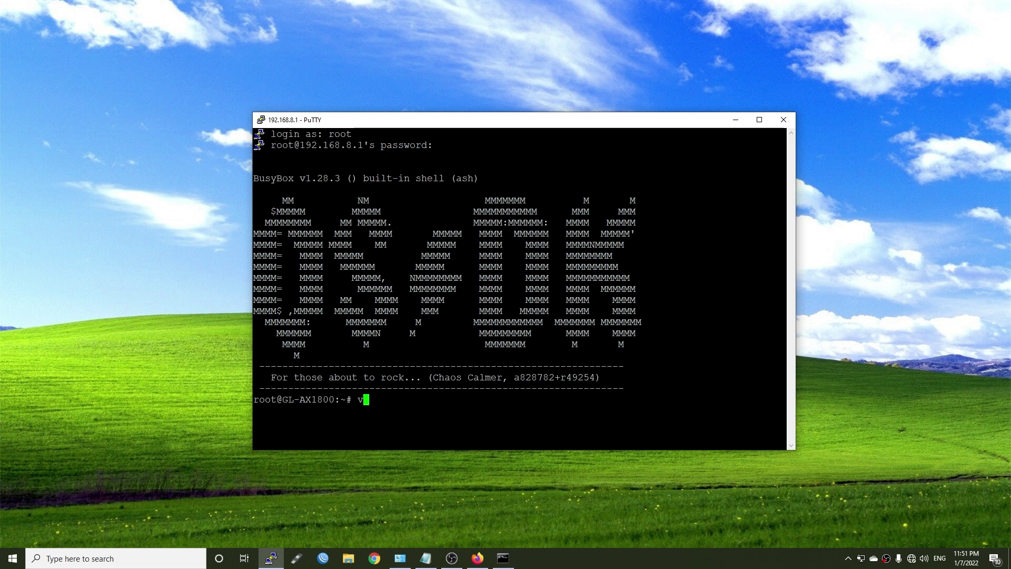
{"action": "type", "text": "i /et"}
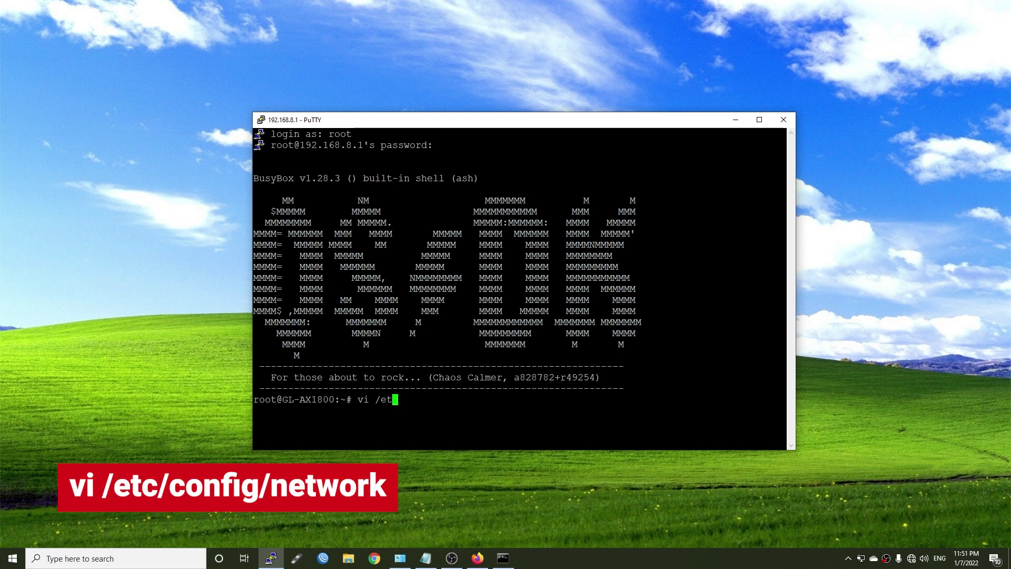
{"action": "type", "text": "c/config/"}
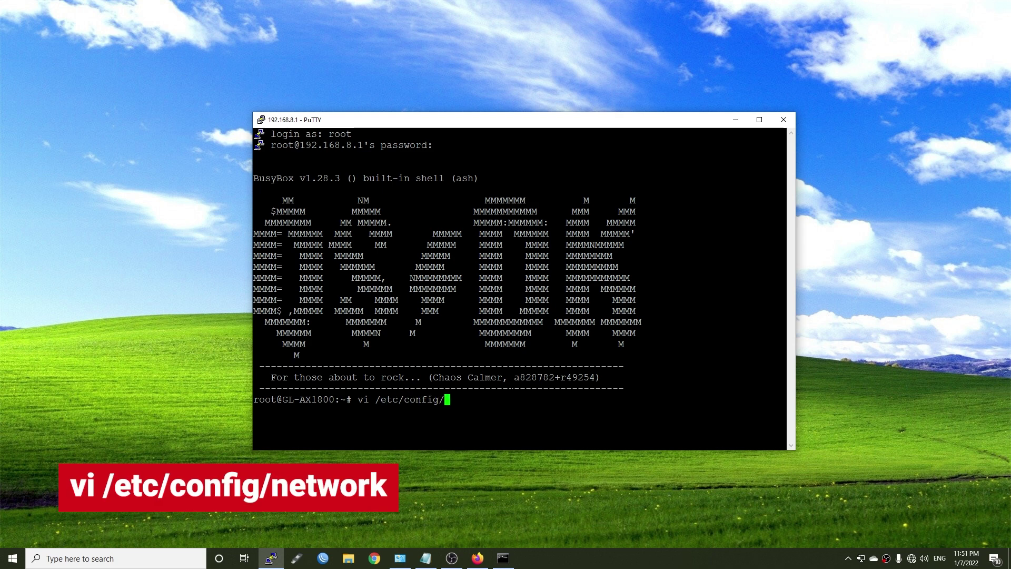
{"action": "type", "text": "network"}
Step: Open /etc/config/network in vi and change the wan ifname from 'eth0' to 'eth0.35'
{"action": "key", "text": "Return"}
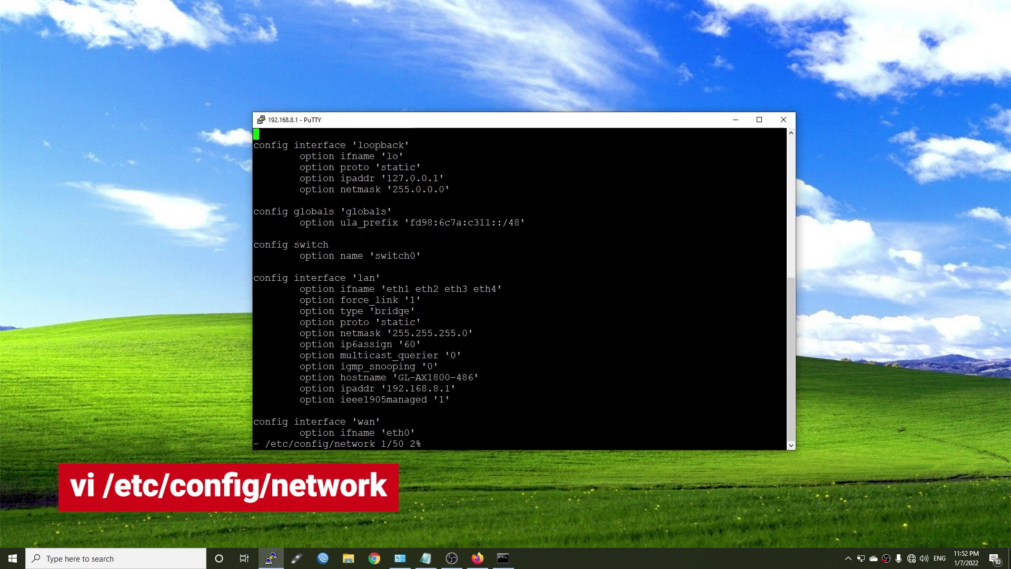
{"action": "left_click_drag", "start_coordinate": [416, 432], "coordinate": [255, 443]}
{"action": "left_click", "coordinate": [255, 443]}
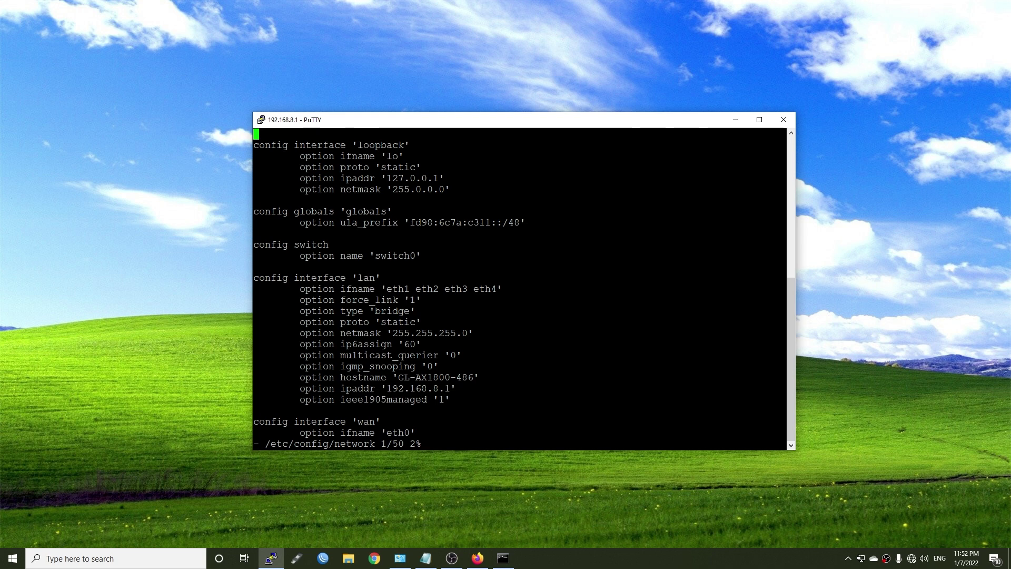
{"action": "key", "text": "i"}
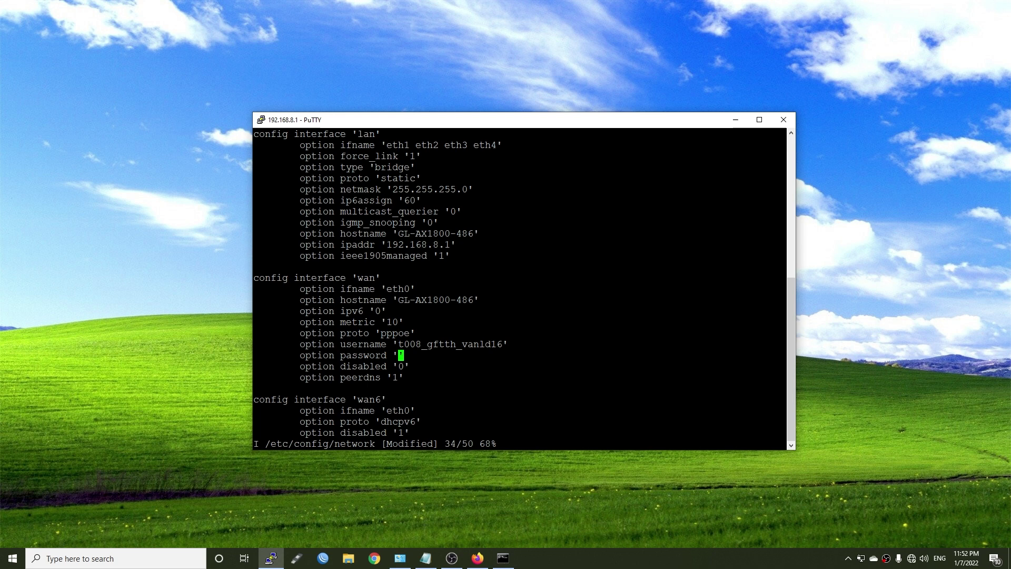
{"action": "key", "text": "Up"}
{"action": "key", "text": "Up"}
{"action": "key", "text": "Up"}
{"action": "key", "text": "Up"}
{"action": "key", "text": "Up"}
{"action": "key", "text": "Up"}
{"action": "key", "text": "Right"}
{"action": "key", "text": "Right"}
{"action": "key", "text": "Right"}
{"action": "key", "text": "Right"}
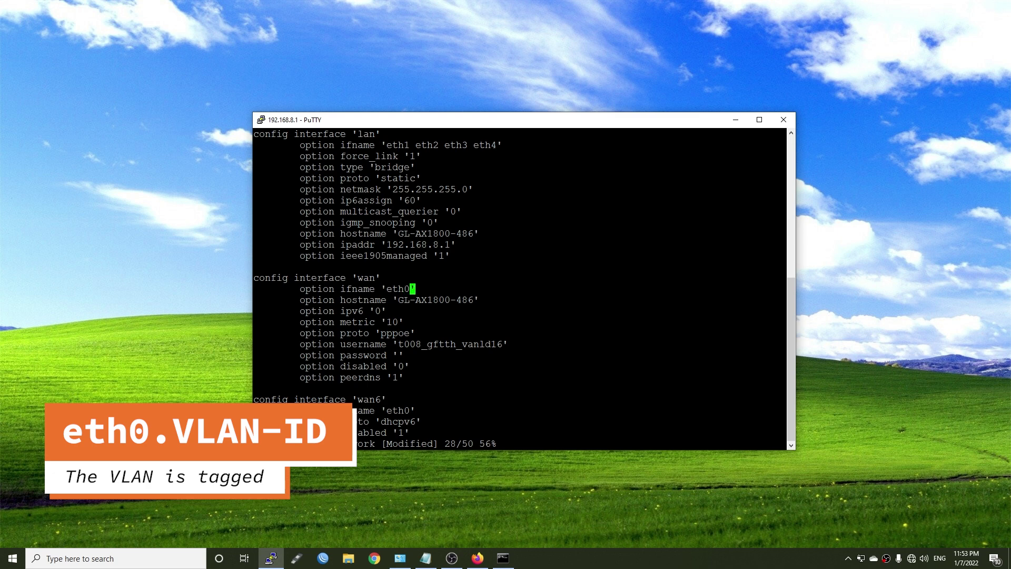
{"action": "type", "text": ".35"}
{"action": "key", "text": "Down"}
{"action": "key", "text": "Down"}
{"action": "key", "text": "Down"}
{"action": "key", "text": "Down"}
{"action": "key", "text": "Down"}
{"action": "key", "text": "Down"}
{"action": "key", "text": "Down"}
{"action": "key", "text": "Down"}
{"action": "key", "text": "Down"}
{"action": "key", "text": "Down"}
{"action": "key", "text": "Down"}
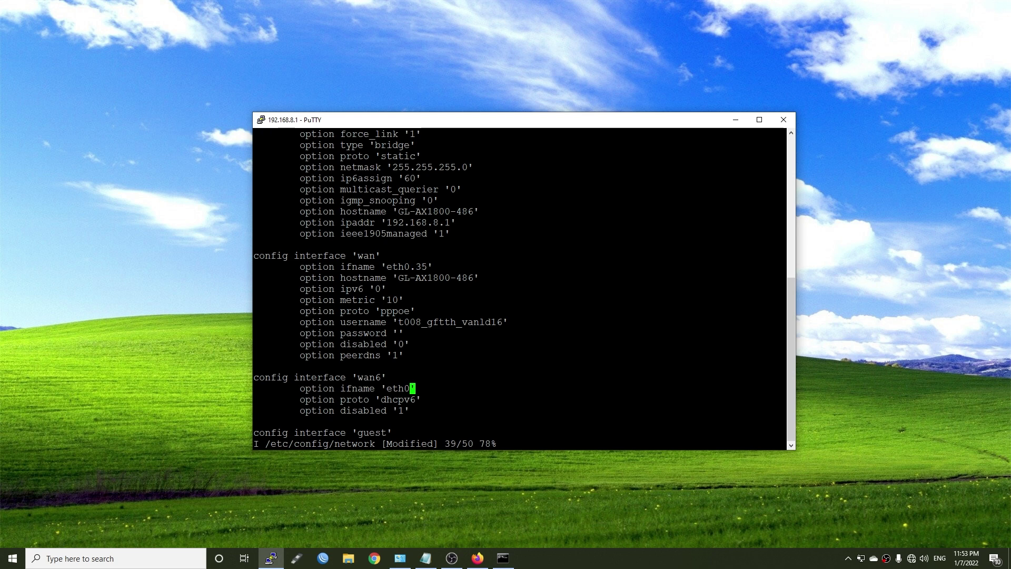
Step: Delete the wan6 interface block and its blank line
{"action": "key", "text": "Down"}
{"action": "key", "text": "Down"}
{"action": "key", "text": "BackSpace"}
{"action": "key", "text": "BackSpace"}
{"action": "key", "text": "BackSpace"}
{"action": "key", "text": "BackSpace"}
{"action": "key", "text": "BackSpace"}
{"action": "key", "text": "BackSpace"}
{"action": "key", "text": "BackSpace"}
{"action": "key", "text": "BackSpace"}
{"action": "key", "text": "BackSpace"}
{"action": "key", "text": "BackSpace"}
{"action": "key", "text": "BackSpace"}
{"action": "key", "text": "BackSpace"}
{"action": "key", "text": "BackSpace"}
{"action": "key", "text": "BackSpace"}
{"action": "key", "text": "BackSpace"}
{"action": "key", "text": "BackSpace"}
{"action": "key", "text": "BackSpace"}
{"action": "key", "text": "BackSpace"}
{"action": "key", "text": "BackSpace"}
{"action": "key", "text": "BackSpace"}
{"action": "key", "text": "BackSpace"}
{"action": "key", "text": "BackSpace"}
{"action": "key", "text": "BackSpace"}
{"action": "key", "text": "BackSpace"}
{"action": "key", "text": "BackSpace"}
{"action": "key", "text": "BackSpace"}
{"action": "key", "text": "BackSpace"}
{"action": "key", "text": "BackSpace"}
{"action": "key", "text": "BackSpace"}
{"action": "key", "text": "BackSpace"}
{"action": "key", "text": "BackSpace"}
{"action": "key", "text": "BackSpace"}
{"action": "key", "text": "BackSpace"}
{"action": "key", "text": "BackSpace"}
{"action": "key", "text": "BackSpace"}
{"action": "key", "text": "BackSpace"}
{"action": "key", "text": "BackSpace"}
{"action": "key", "text": "BackSpace"}
{"action": "key", "text": "BackSpace"}
{"action": "key", "text": "BackSpace"}
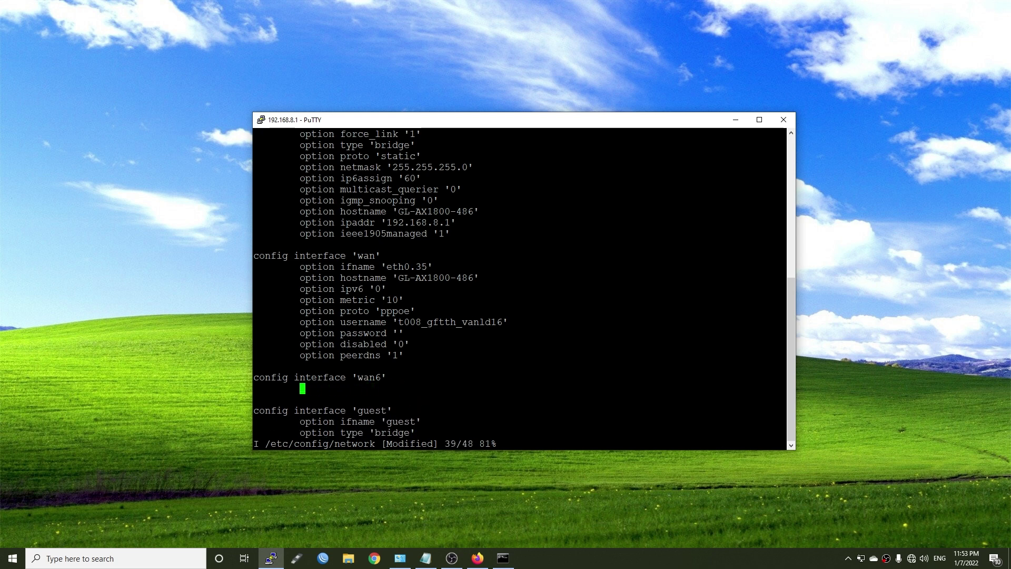
{"action": "key", "text": "BackSpace"}
{"action": "key", "text": "BackSpace"}
{"action": "key", "text": "BackSpace"}
{"action": "key", "text": "BackSpace"}
{"action": "key", "text": "BackSpace"}
{"action": "key", "text": "BackSpace"}
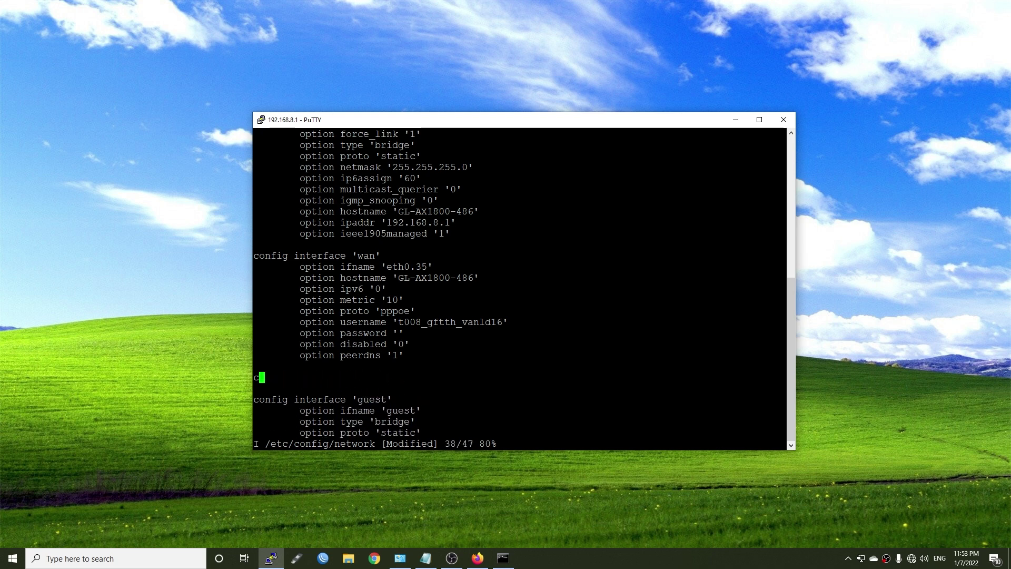
{"action": "key", "text": "Delete"}
Step: Enter the PPPoE password in the wan interface's password option
{"action": "key", "text": "Up"}
{"action": "key", "text": "Up"}
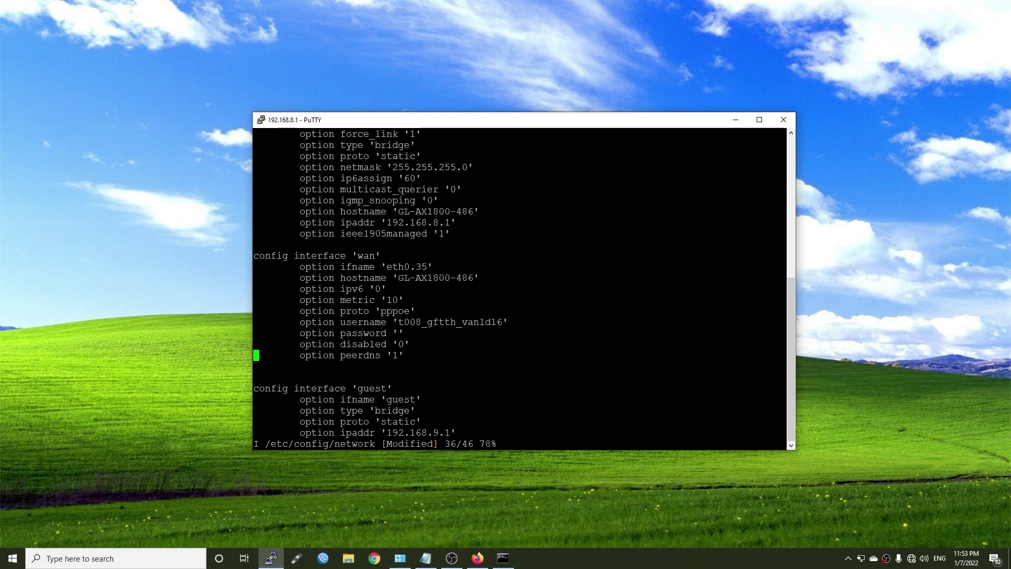
{"action": "key", "text": "Up"}
{"action": "key", "text": "Up"}
{"action": "key", "text": "Up"}
{"action": "key", "text": "Up"}
{"action": "key", "text": "Up"}
{"action": "key", "text": "Up"}
{"action": "key", "text": "Up"}
{"action": "key", "text": "Up"}
{"action": "key", "text": "Right"}
{"action": "key", "text": "Right"}
{"action": "key", "text": "Right"}
{"action": "key", "text": "Right"}
{"action": "key", "text": "Right"}
{"action": "key", "text": "Right"}
{"action": "key", "text": "Right"}
{"action": "key", "text": "Right"}
{"action": "key", "text": "Right"}
{"action": "key", "text": "Right"}
{"action": "key", "text": "Right"}
{"action": "key", "text": "Right"}
{"action": "key", "text": "Right"}
{"action": "key", "text": "Right"}
{"action": "key", "text": "Right"}
{"action": "key", "text": "Right"}
{"action": "key", "text": "Right"}
{"action": "key", "text": "Right"}
{"action": "key", "text": "Right"}
{"action": "key", "text": "Right"}
{"action": "key", "text": "Right"}
{"action": "key", "text": "Left"}
{"action": "key", "text": "Right"}
{"action": "key", "text": "Down"}
{"action": "key", "text": "Down"}
{"action": "key", "text": "Down"}
{"action": "key", "text": "Down"}
{"action": "key", "text": "Down"}
{"action": "key", "text": "Down"}
{"action": "key", "text": "Right"}
{"action": "key", "text": "Right"}
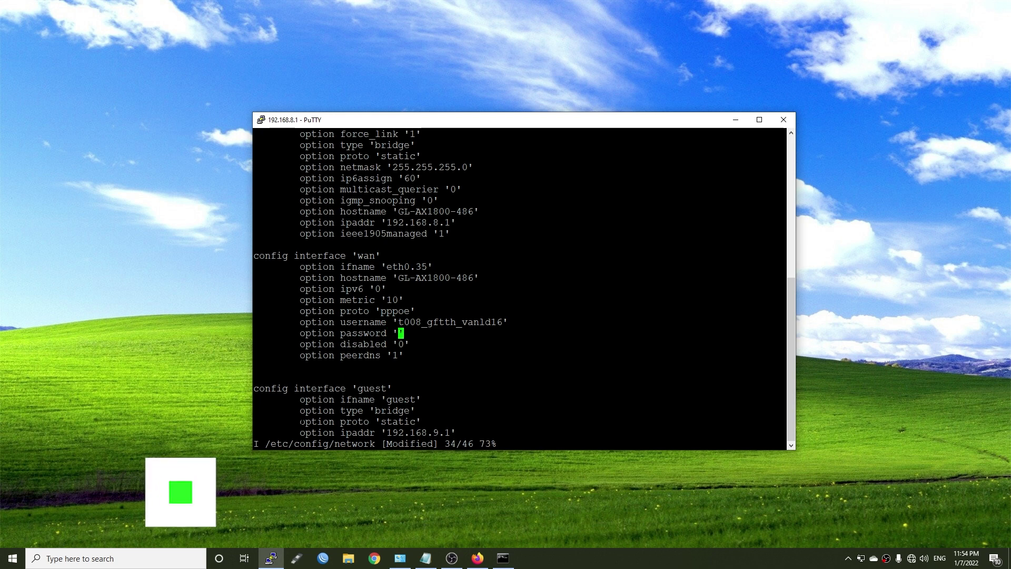
{"action": "type", "text": "asd"}
{"action": "key", "text": "BackSpace"}
{"action": "key", "text": "BackSpace"}
{"action": "key", "text": "BackSpace"}
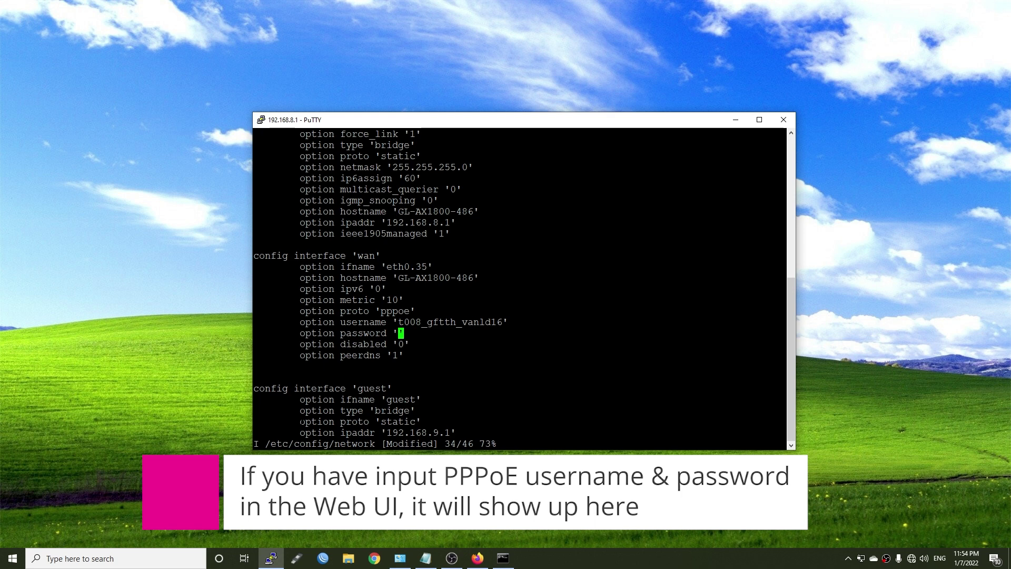
{"action": "type", "text": "pppoe_password"}
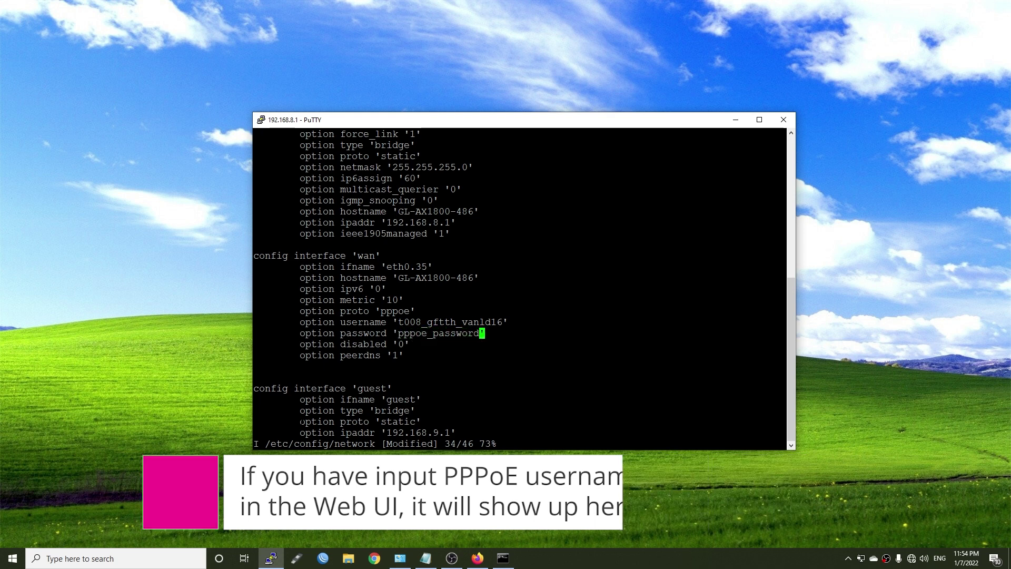
{"action": "key", "text": "Up"}
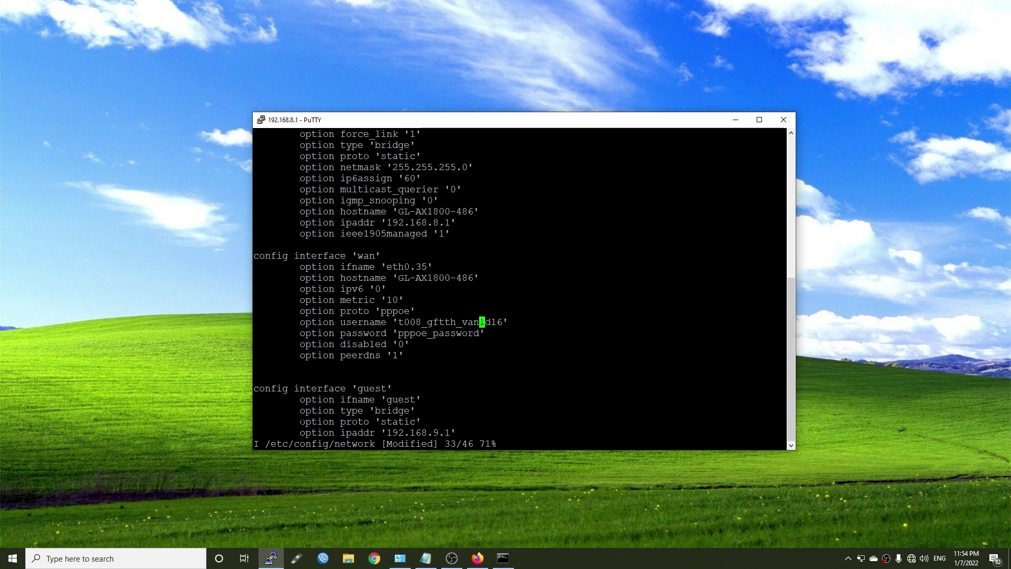
{"action": "key", "text": "Down"}
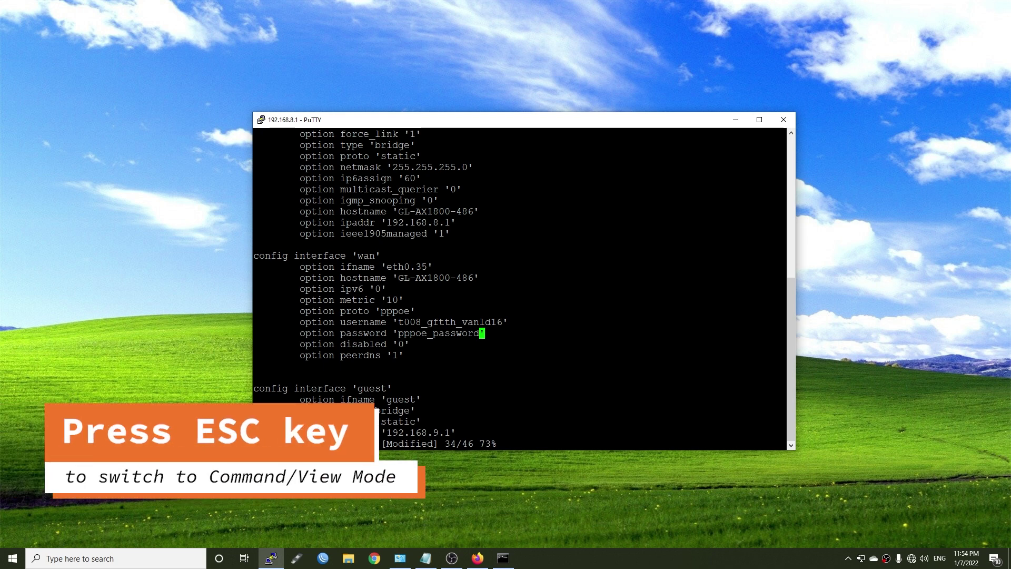
Step: Save the config and quit vi with :wq, then recall the previous command
{"action": "key", "text": "Escape"}
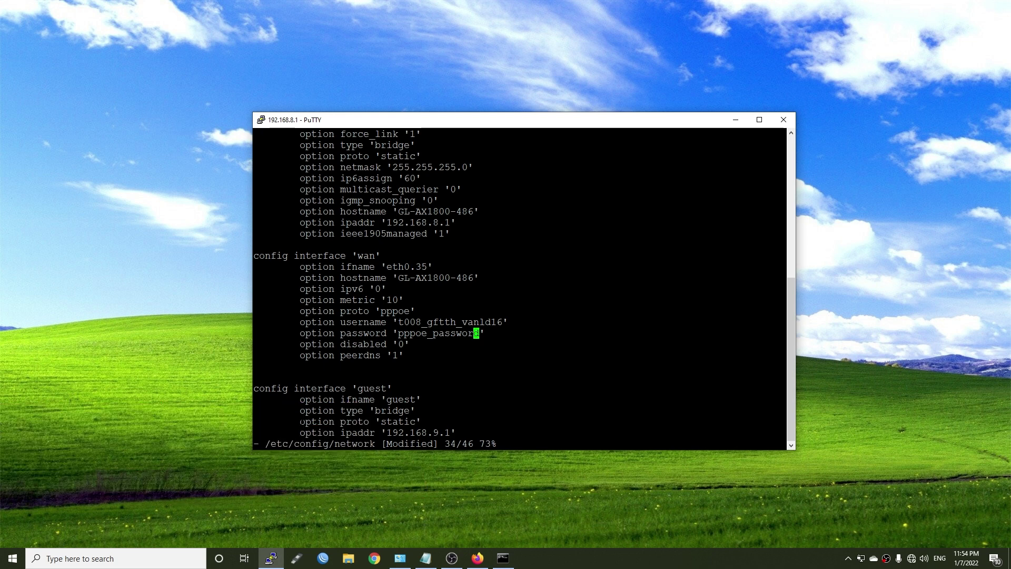
{"action": "type", "text": "::"}
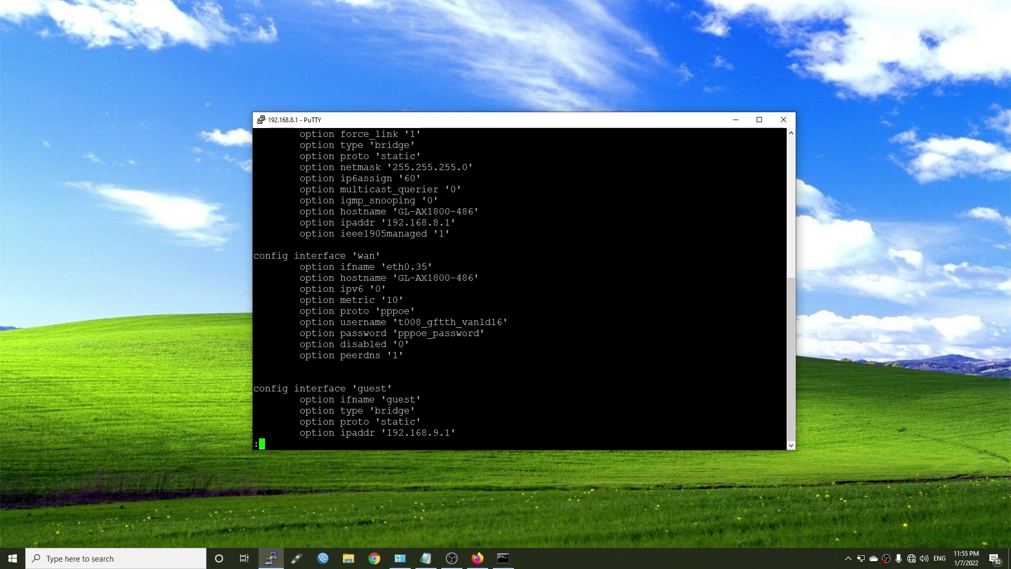
{"action": "type", "text": "wq"}
{"action": "key", "text": "Return"}
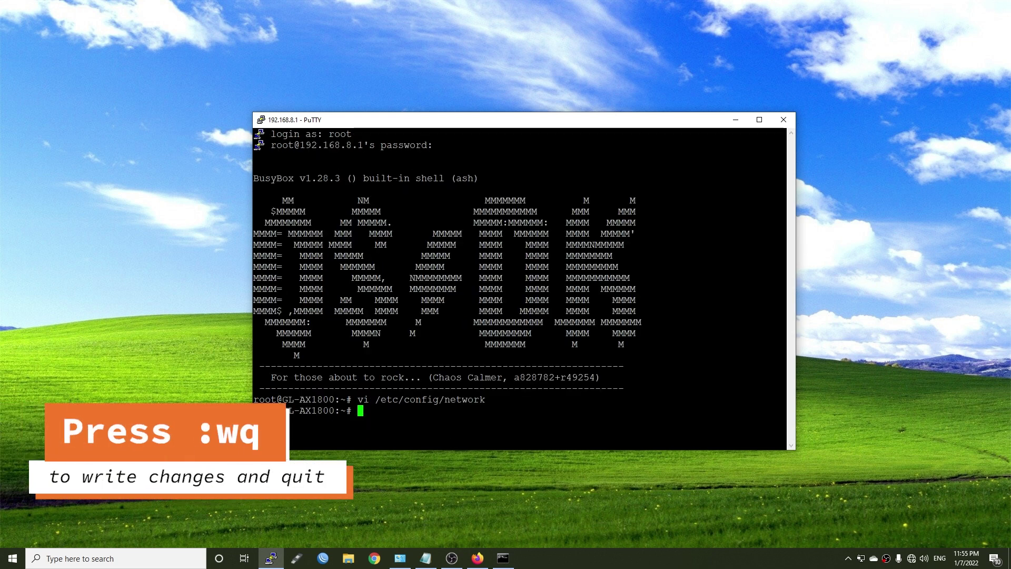
{"action": "key", "text": "Up"}
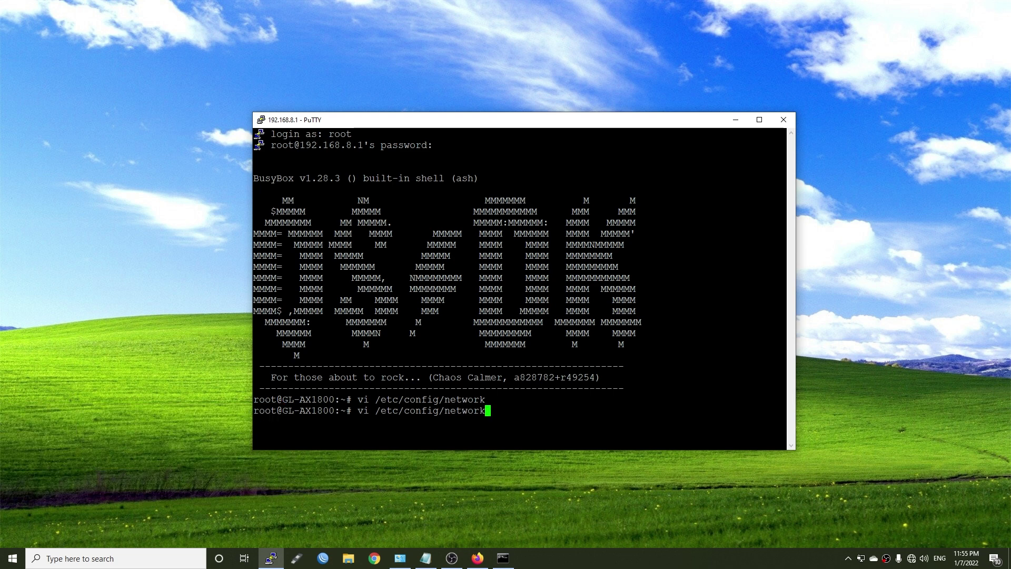
Step: Reopen the config, try 'service network restart', then run 'reboot'
{"action": "key", "text": "Return"}
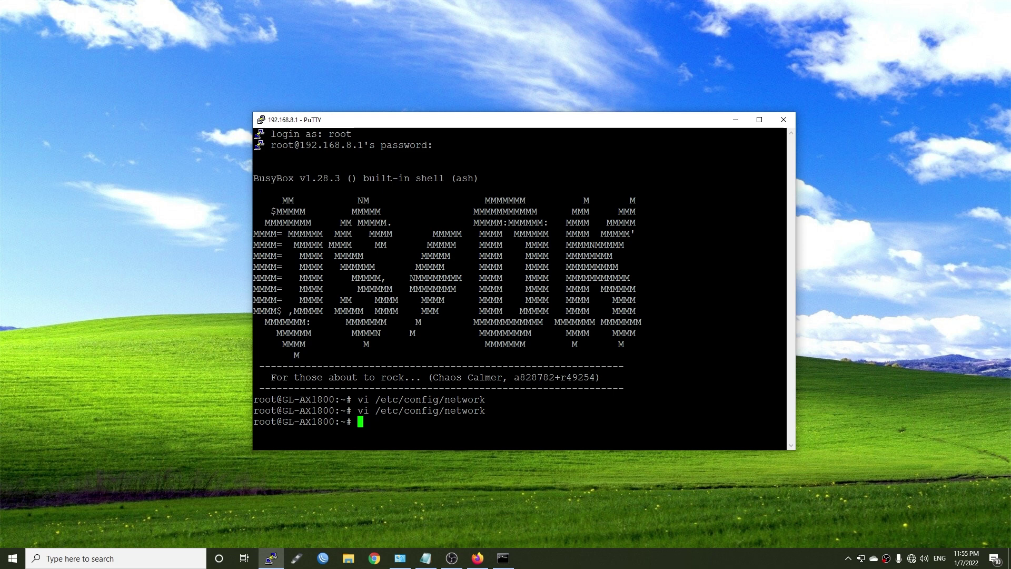
{"action": "type", "text": "service "}
{"action": "type", "text": "network restar"}
{"action": "type", "text": "t"}
{"action": "key", "text": "Return"}
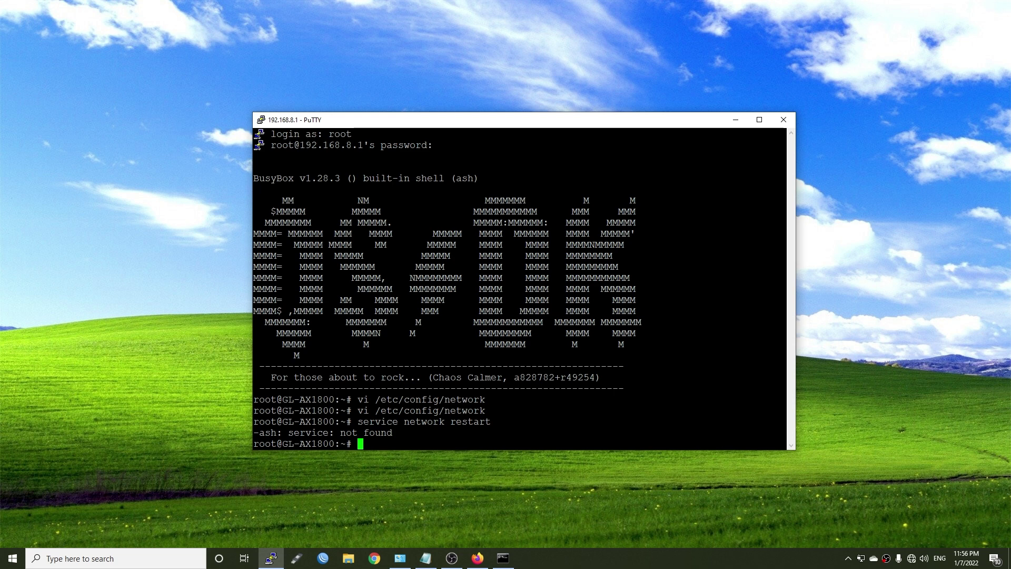
{"action": "type", "text": "reboot"}
{"action": "key", "text": "Return"}
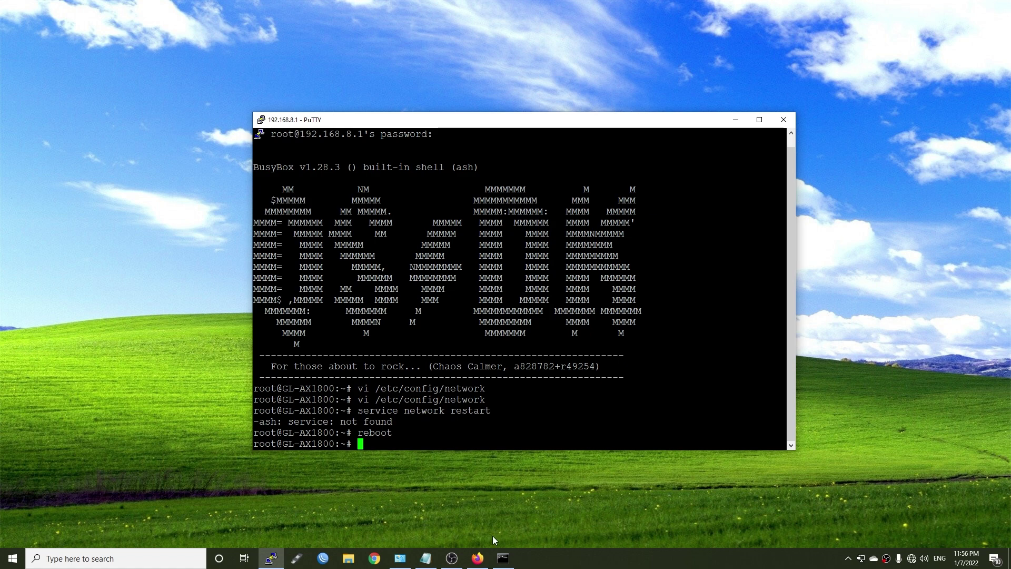
Step: Start 'ping 192.168.8.1 -t' and arrange Command Prompt beside PuTTY
{"action": "left_click", "coordinate": [503, 558]}
{"action": "type", "text": "p"}
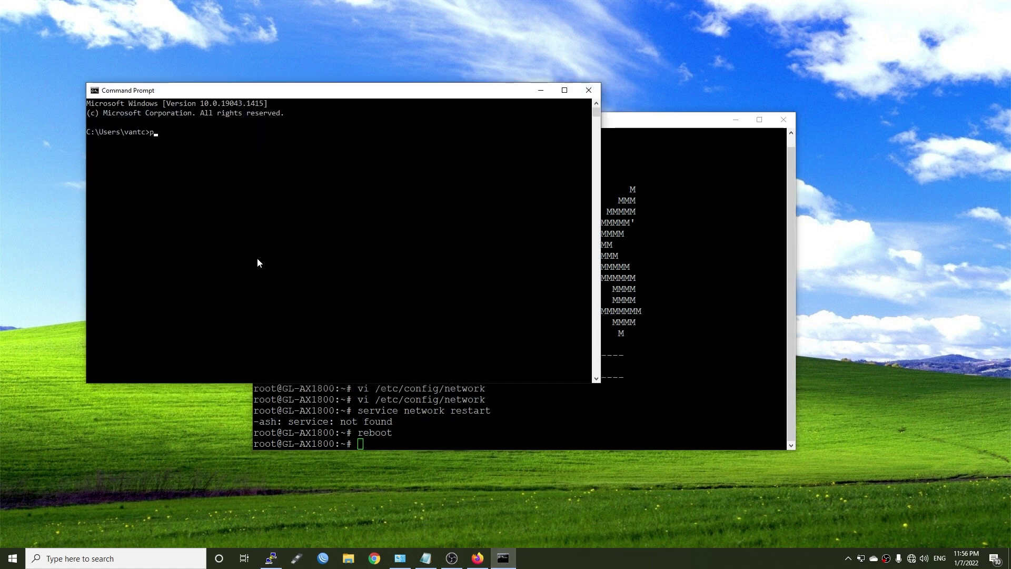
{"action": "type", "text": "ing 192.168"}
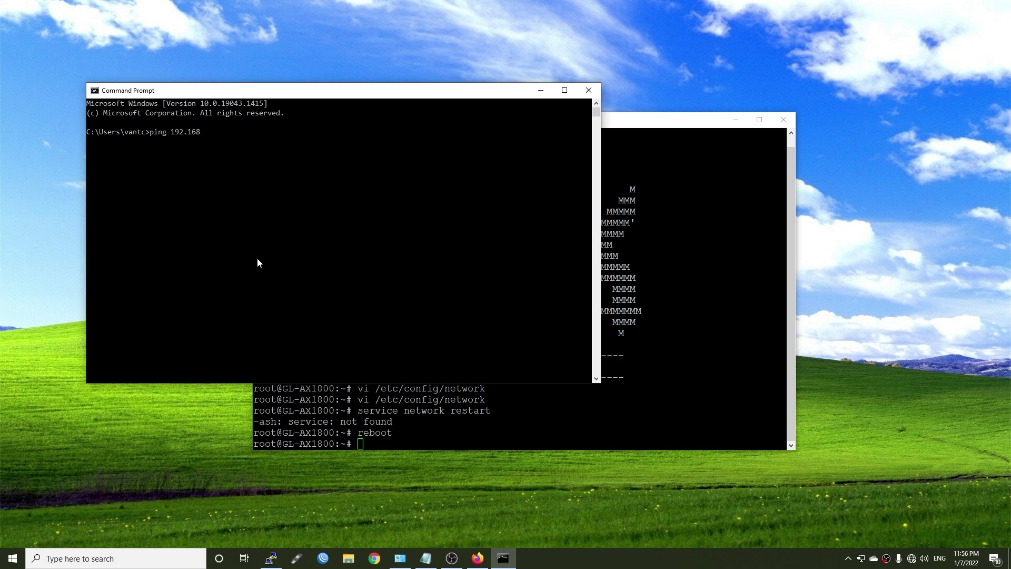
{"action": "type", "text": ".8.1 -t"}
{"action": "key", "text": "Return"}
{"action": "left_click_drag", "start_coordinate": [656, 120], "coordinate": [837, 88]}
{"action": "left_click_drag", "start_coordinate": [296, 99], "coordinate": [225, 117]}
{"action": "left_click_drag", "start_coordinate": [530, 177], "coordinate": [420, 177]}
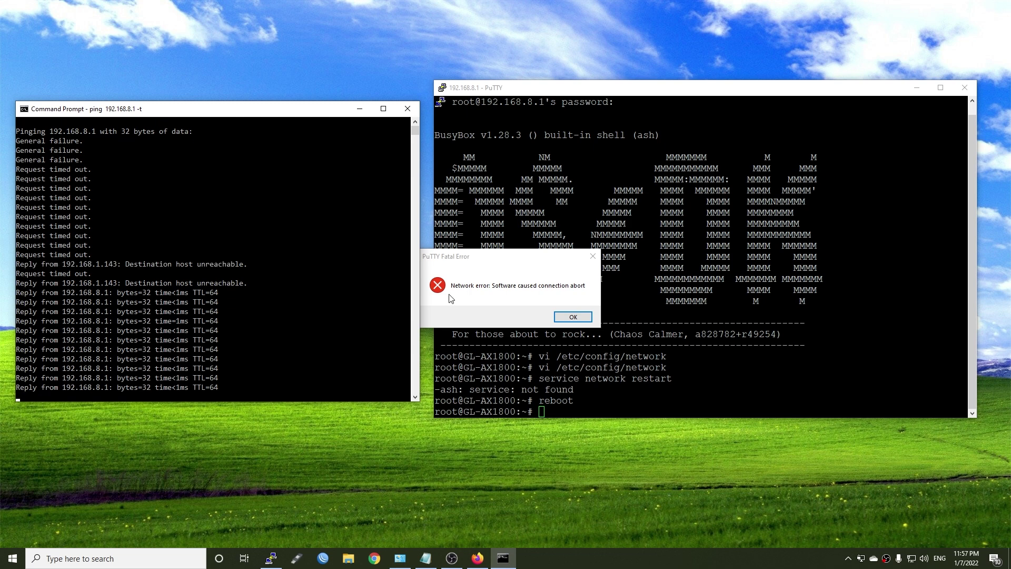
Step: Stop the ping with Ctrl+C once replies return, and dismiss PuTTY's connection-lost error
{"action": "left_click", "coordinate": [309, 311]}
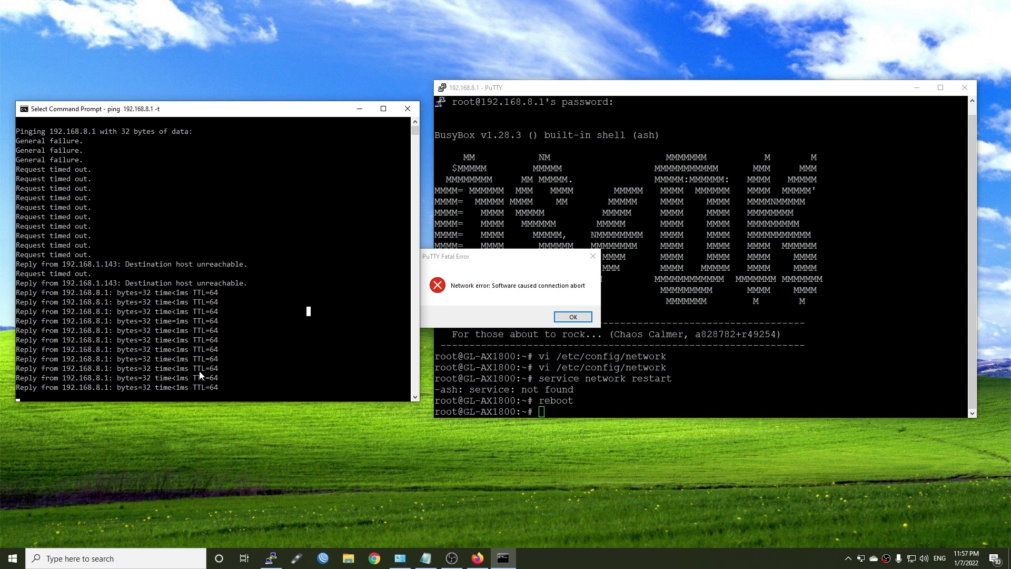
{"action": "key", "text": "ctrl+c"}
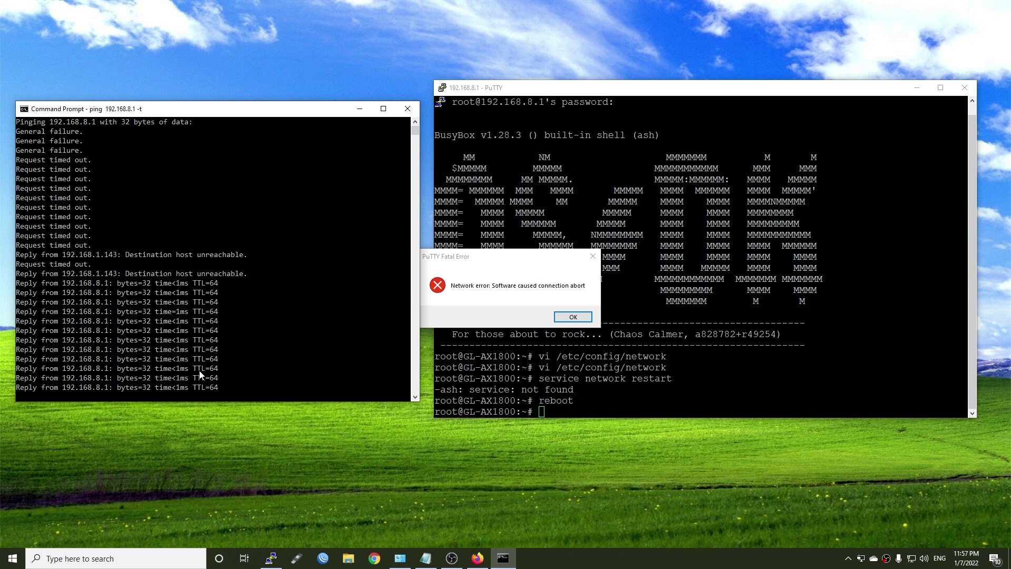
{"action": "key", "text": "ctrl+c"}
{"action": "left_click", "coordinate": [573, 316]}
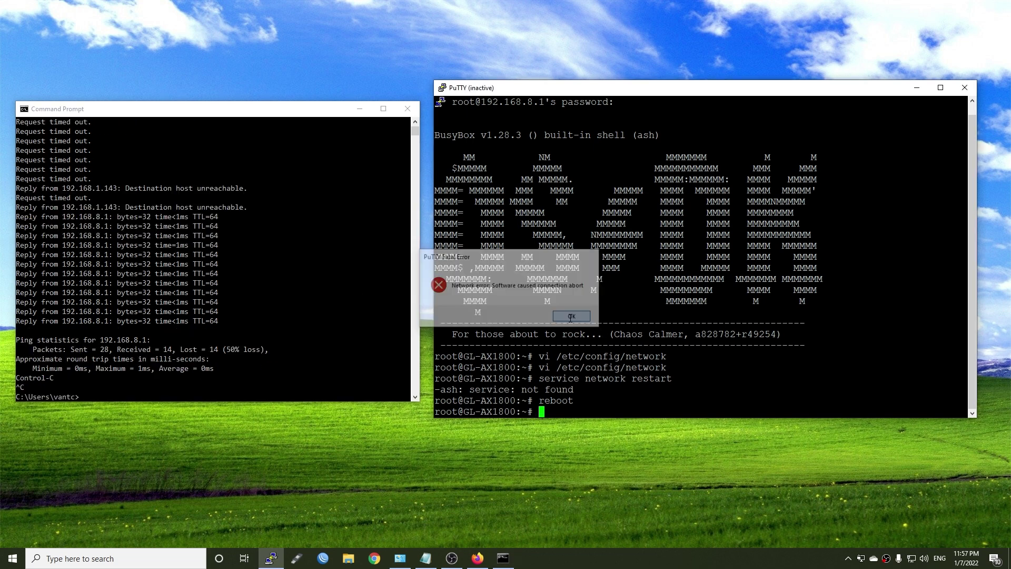
Step: Restart the dropped PuTTY session and log back in as root
{"action": "right_click", "coordinate": [548, 90]}
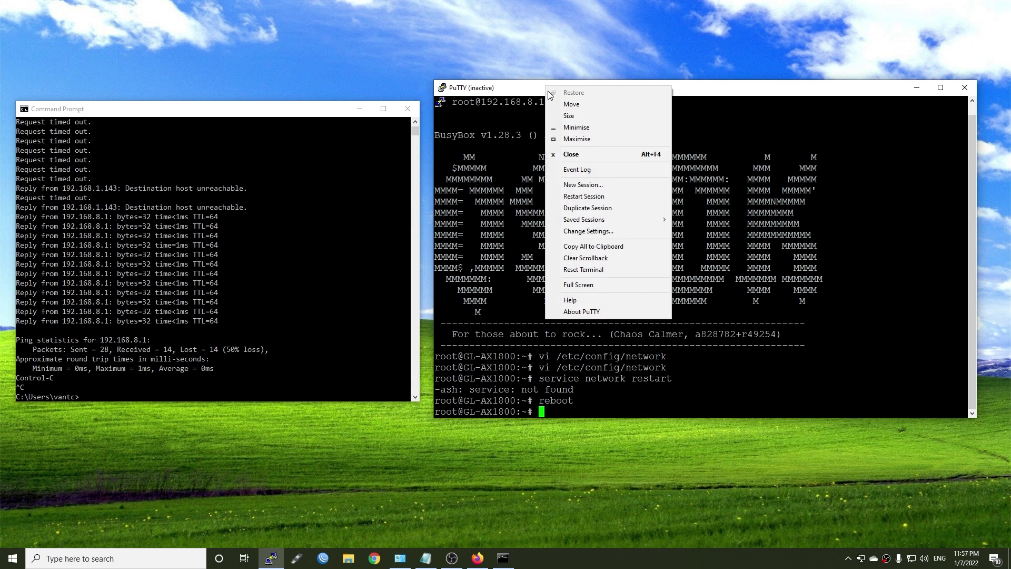
{"action": "left_click", "coordinate": [588, 201]}
{"action": "type", "text": "root"}
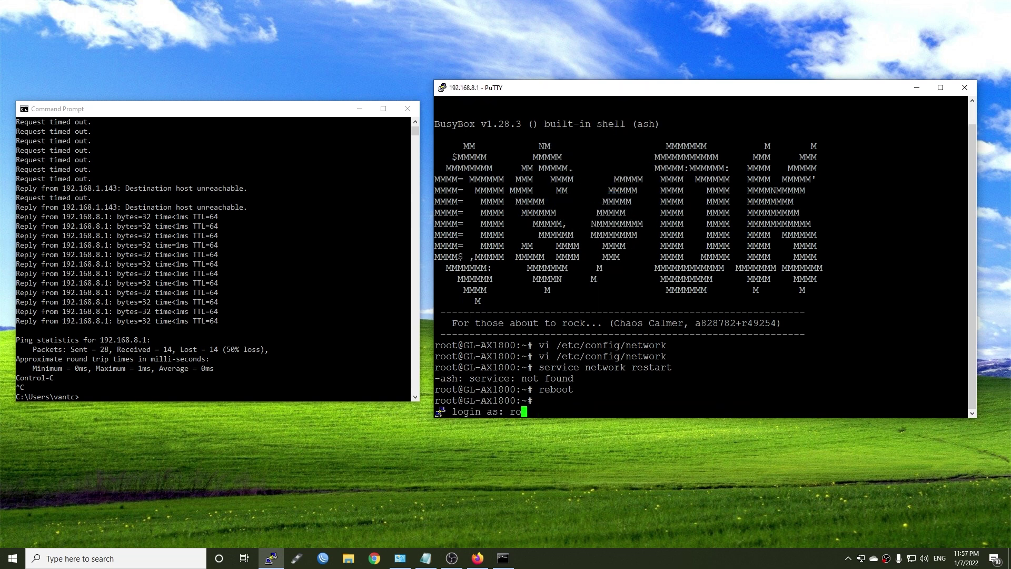
{"action": "key", "text": "Return"}
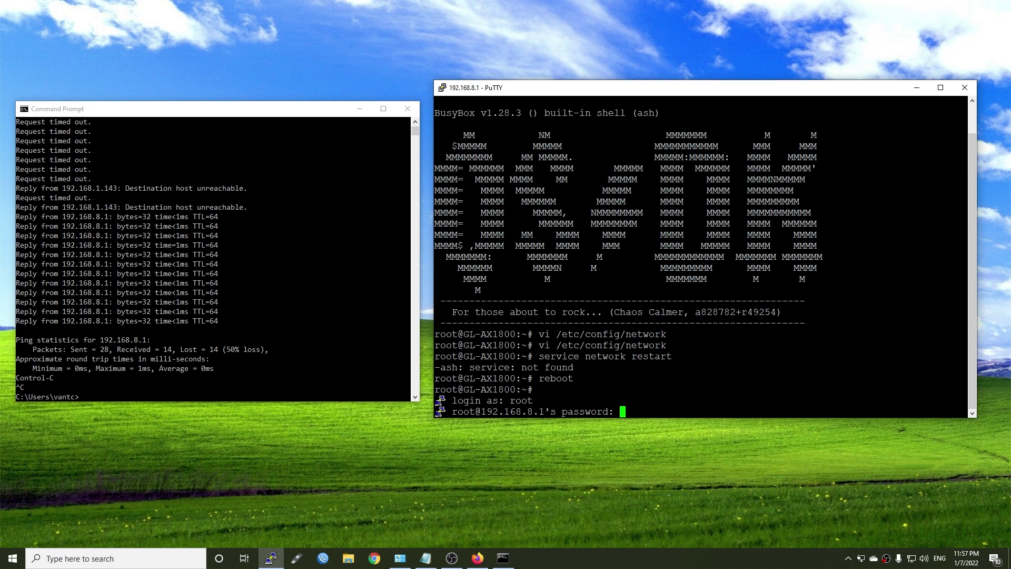
{"action": "key", "text": "Return"}
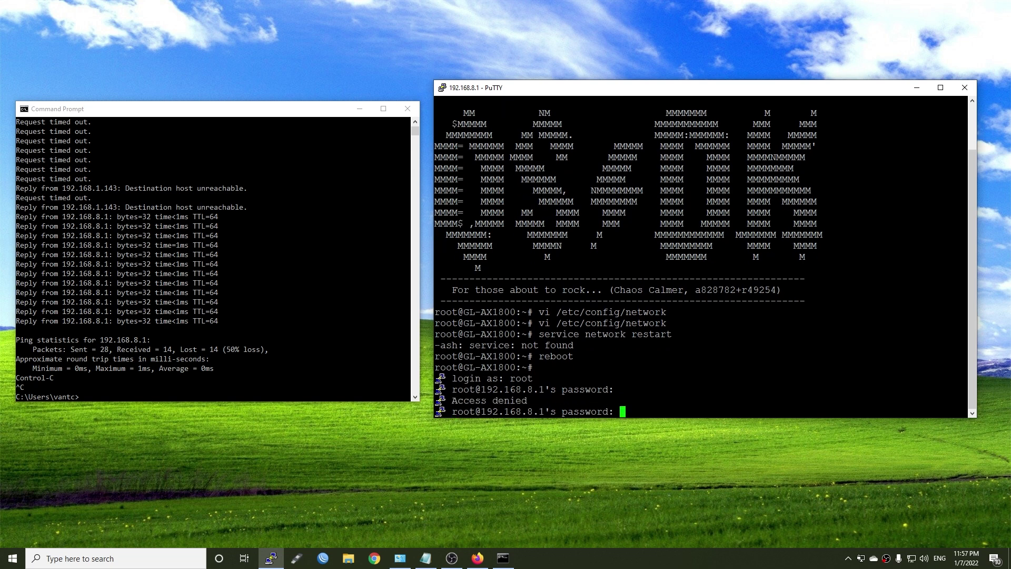
{"action": "key", "text": "Return"}
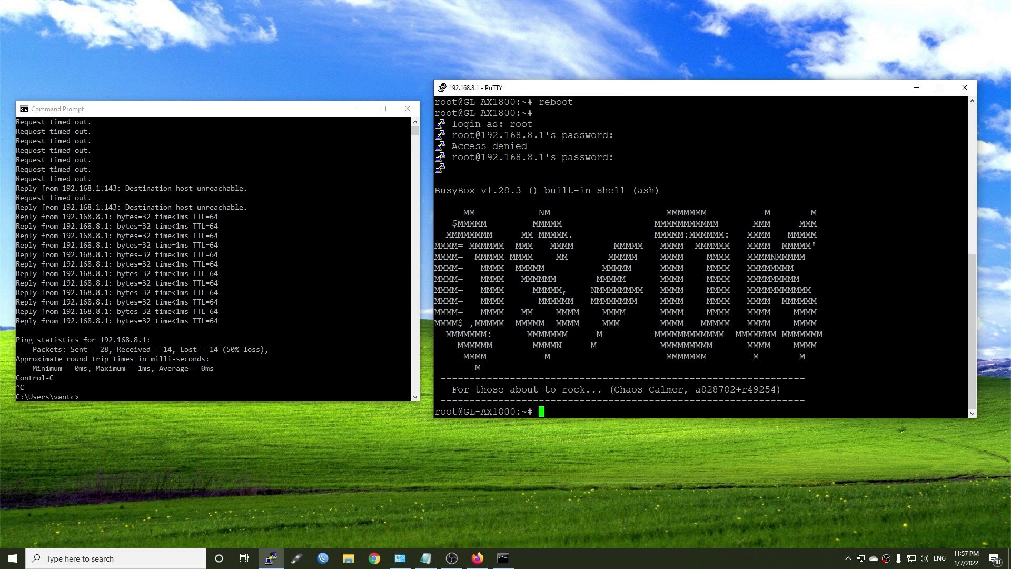
Step: Run ifconfig and inspect the eth0.35 and pppoe-wan interfaces
{"action": "type", "text": "ifconfig"}
{"action": "key", "text": "Return"}
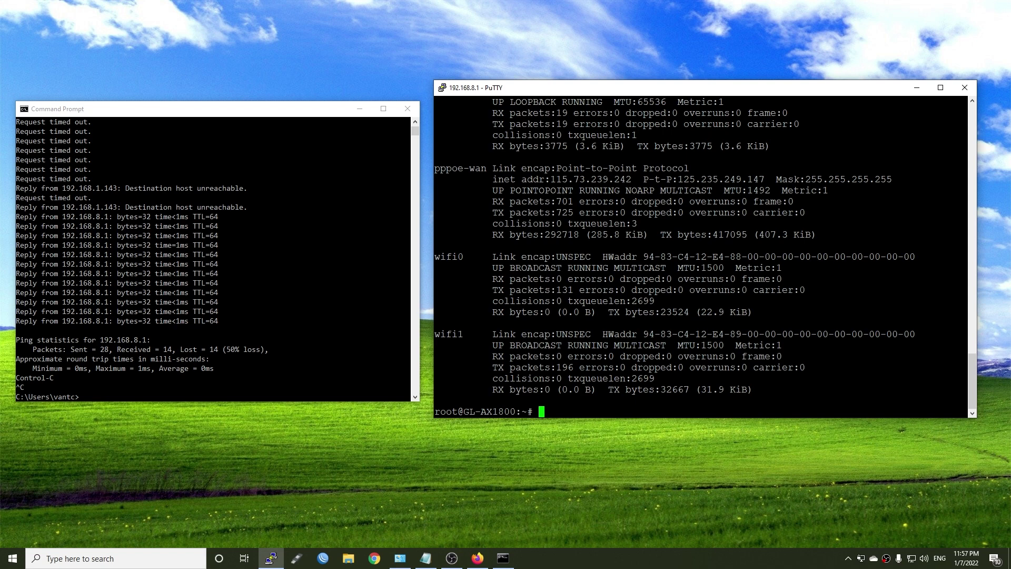
{"action": "scroll", "coordinate": [700, 253], "scroll_direction": "up", "scroll_amount": 11}
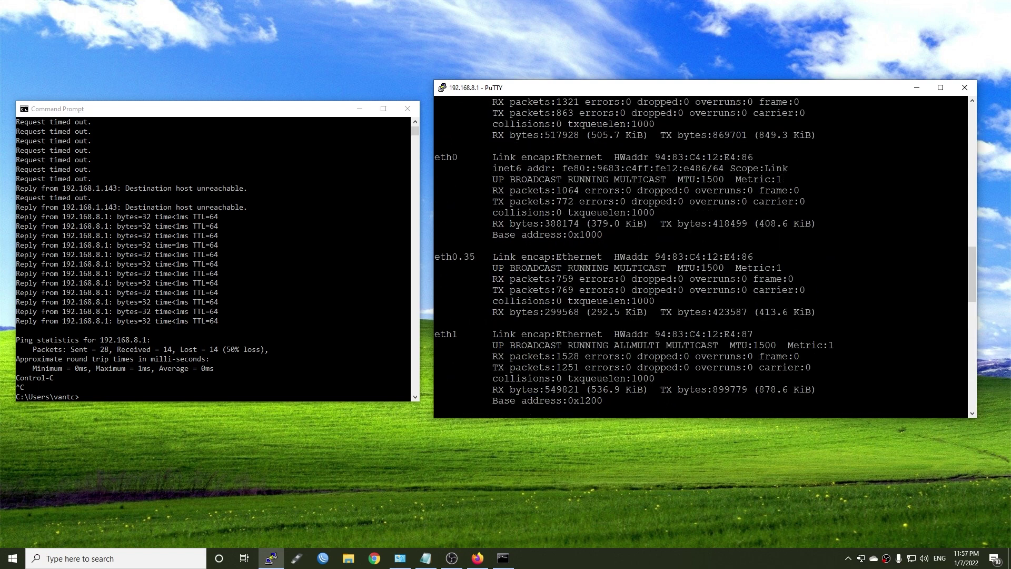
{"action": "left_click_drag", "start_coordinate": [486, 256], "coordinate": [437, 256]}
{"action": "left_click", "coordinate": [436, 256]}
{"action": "scroll", "coordinate": [436, 257], "scroll_direction": "down", "scroll_amount": 11}
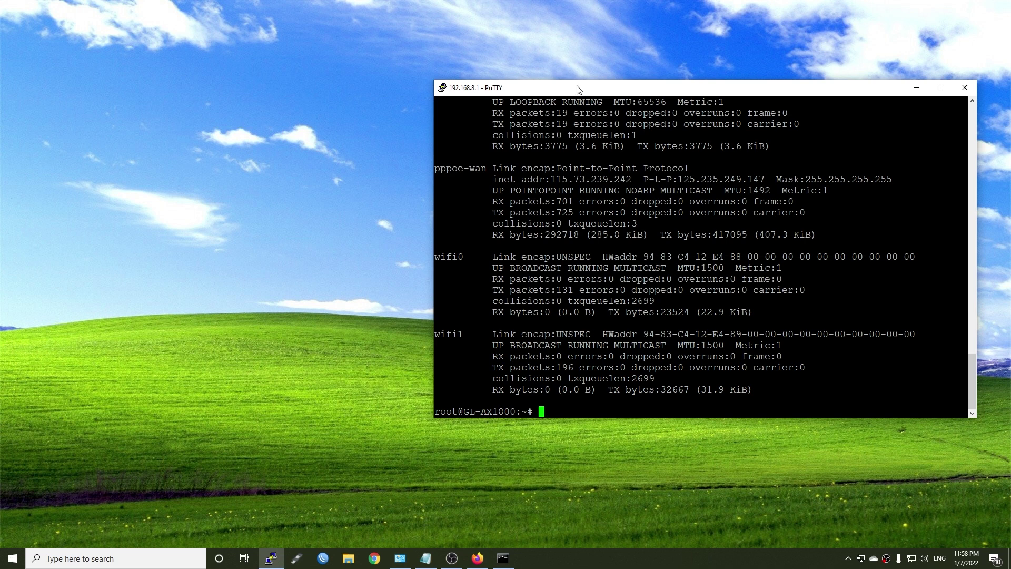
Step: Move PuTTY left and start the top process monitor after trying htop
{"action": "left_click_drag", "start_coordinate": [577, 90], "coordinate": [235, 101]}
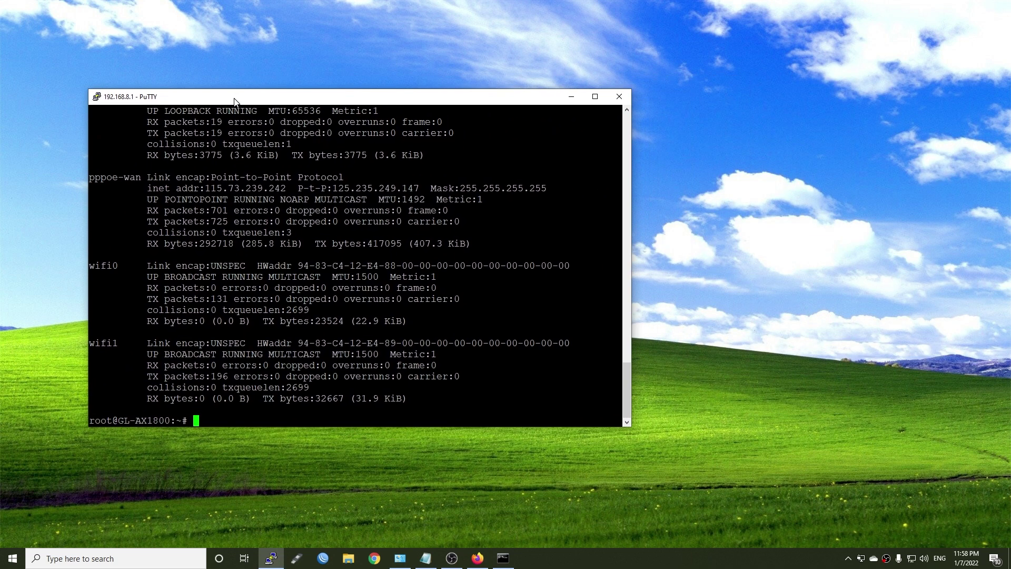
{"action": "type", "text": "htop"}
{"action": "key", "text": "Return"}
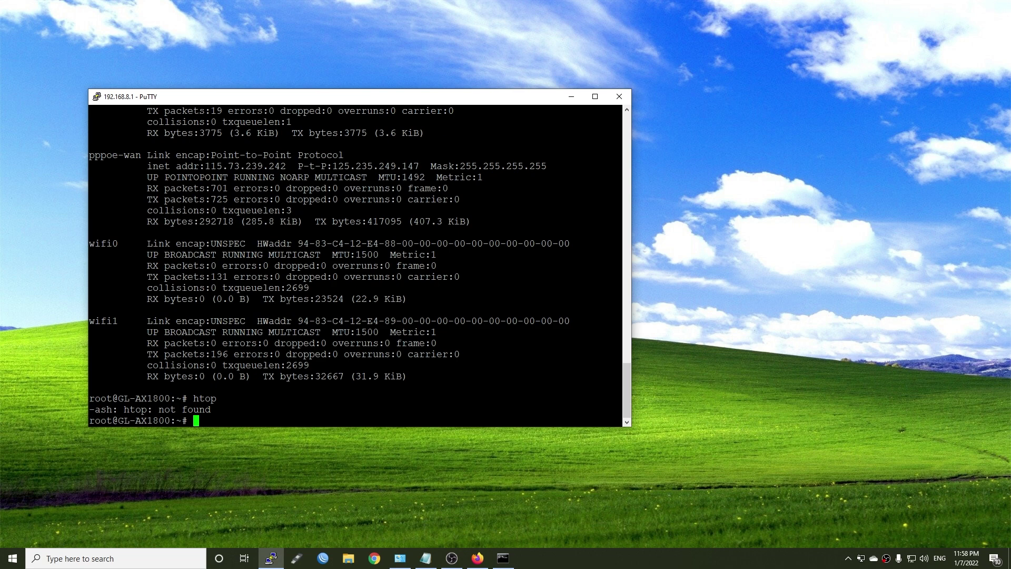
{"action": "type", "text": "top"}
{"action": "key", "text": "Return"}
Step: Launch Speedtest, place it beside the terminal, and start the test
{"action": "left_click", "coordinate": [12, 558]}
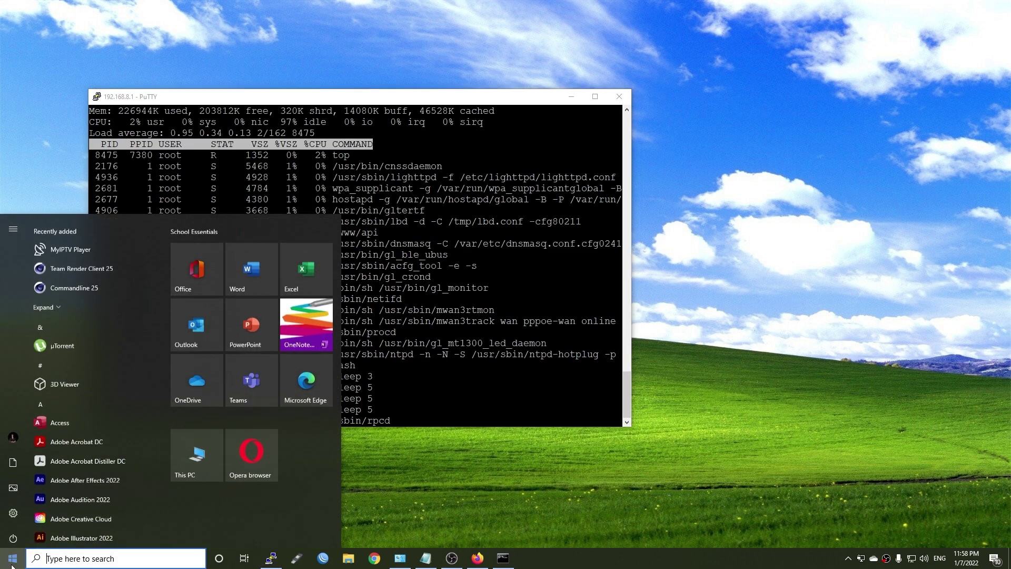
{"action": "type", "text": "spe"}
{"action": "key", "text": "Return"}
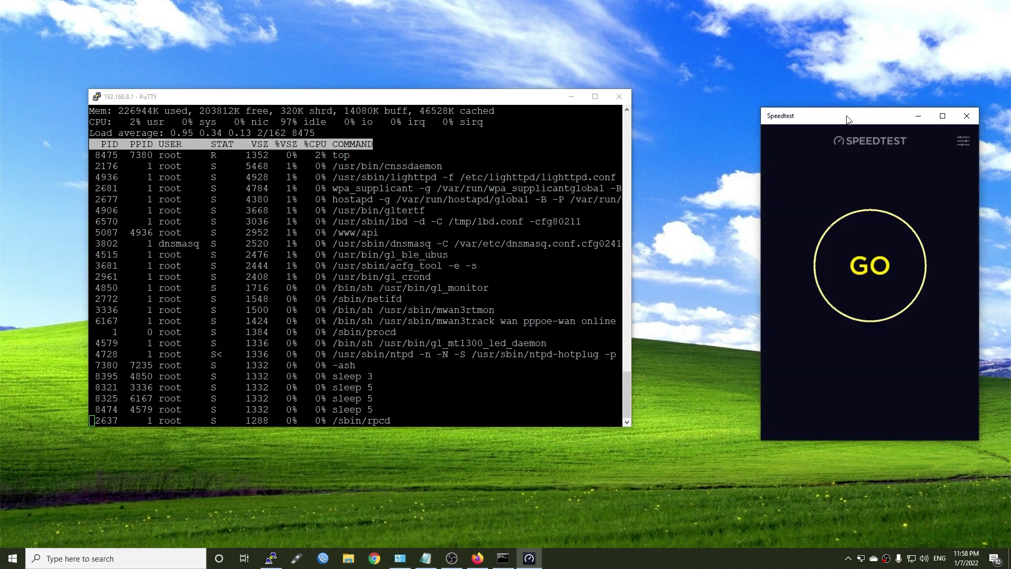
{"action": "left_click_drag", "start_coordinate": [836, 113], "coordinate": [738, 112]}
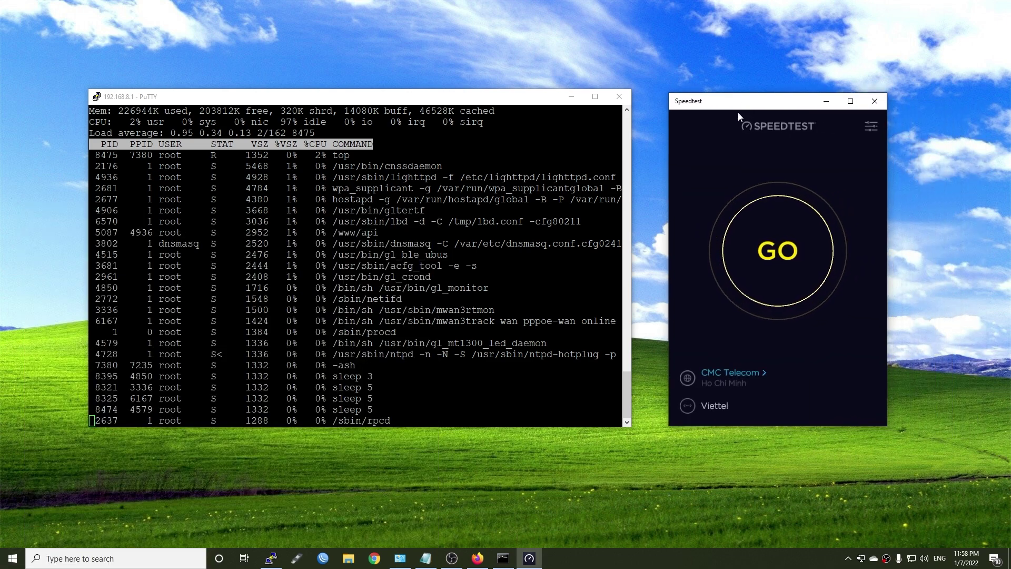
{"action": "left_click", "coordinate": [750, 253]}
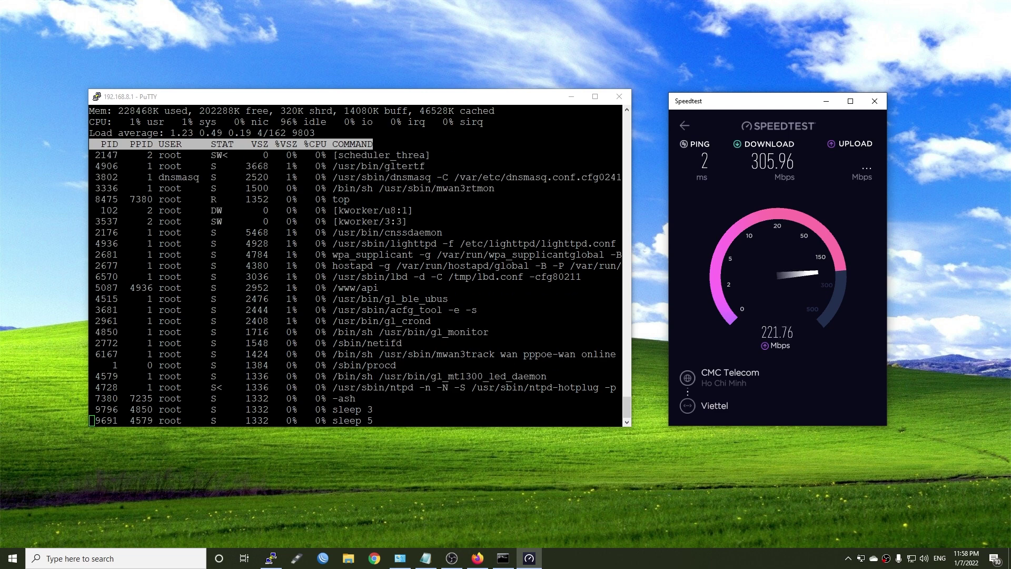
Step: Sign back in to the GL.iNet admin panel with the admin password and expand Applications
{"action": "left_click", "coordinate": [471, 563]}
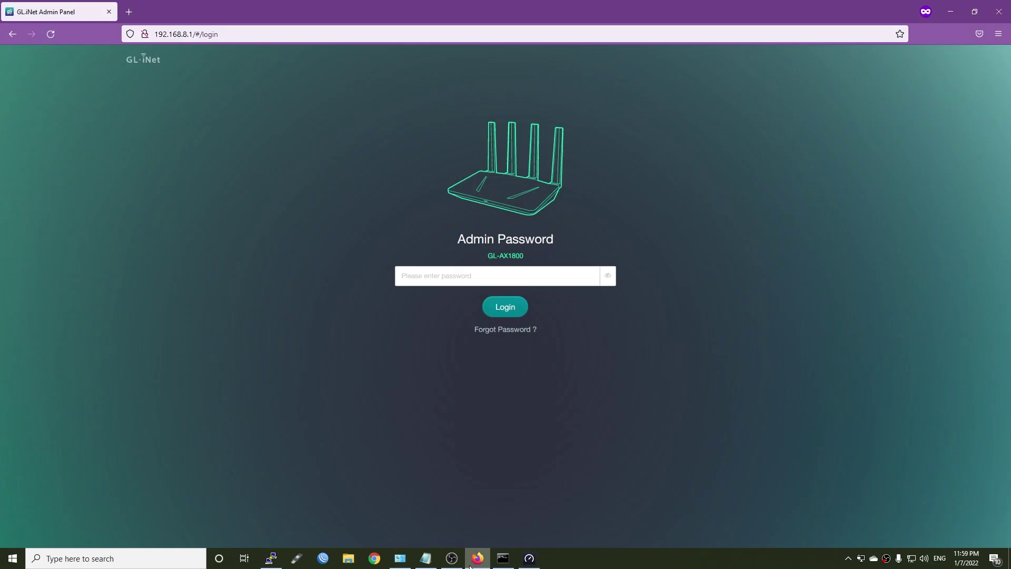
{"action": "left_click", "coordinate": [458, 273]}
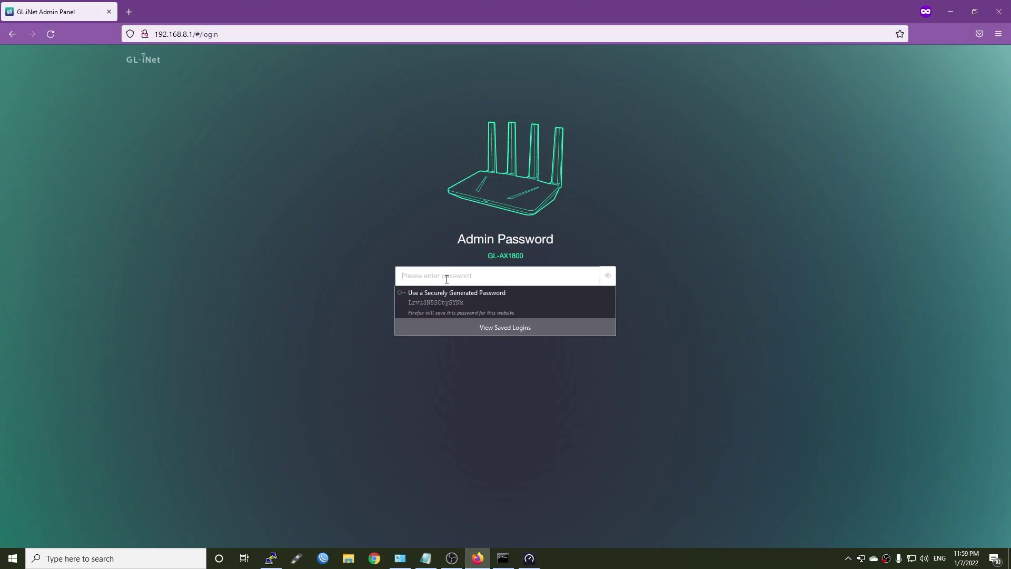
{"action": "type", "text": "*********"}
{"action": "key", "text": "Return"}
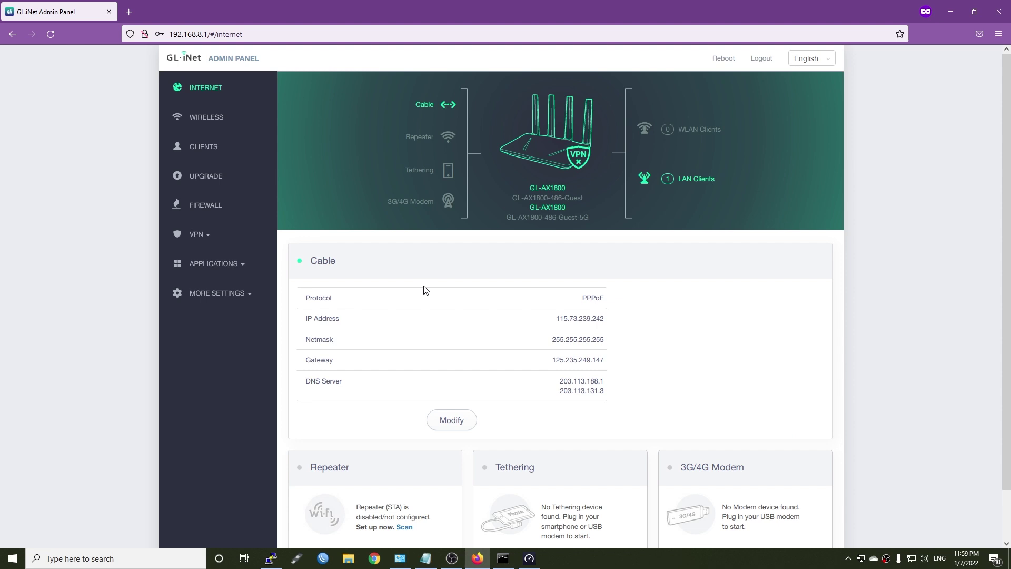
{"action": "left_click", "coordinate": [236, 269]}
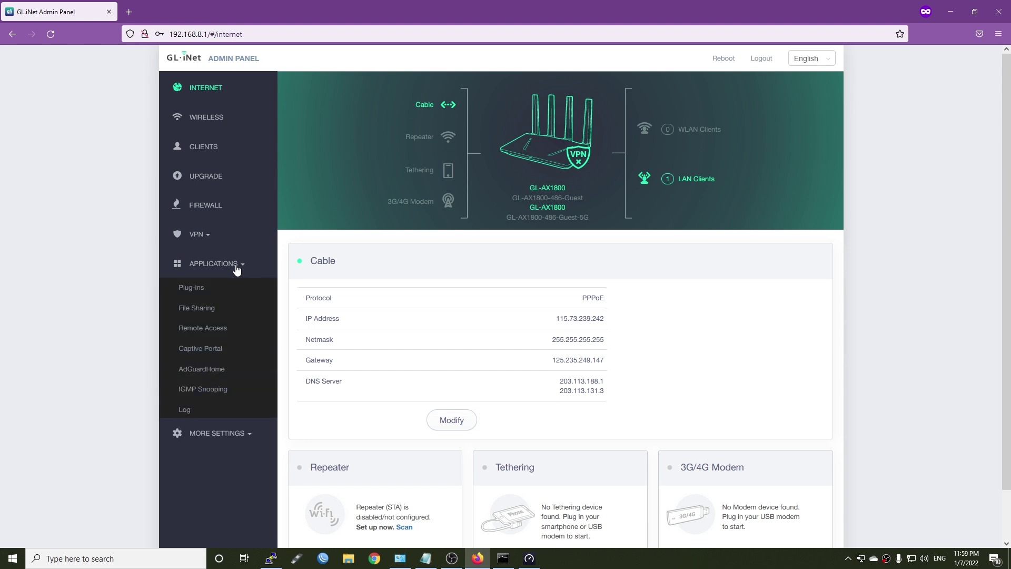
Step: Open Plug-ins and refresh the available package list with Update
{"action": "left_click", "coordinate": [190, 289]}
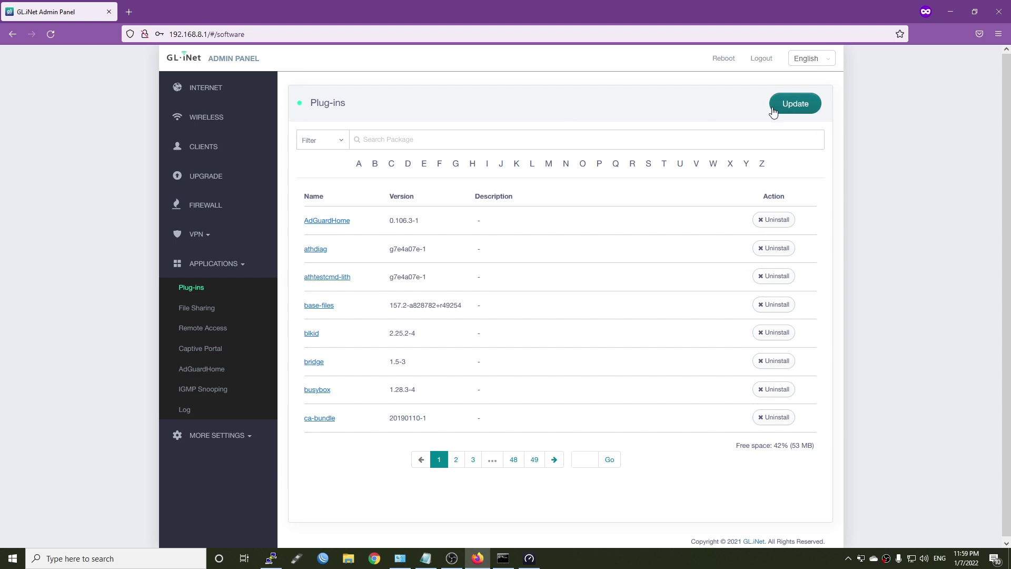
{"action": "left_click", "coordinate": [730, 142]}
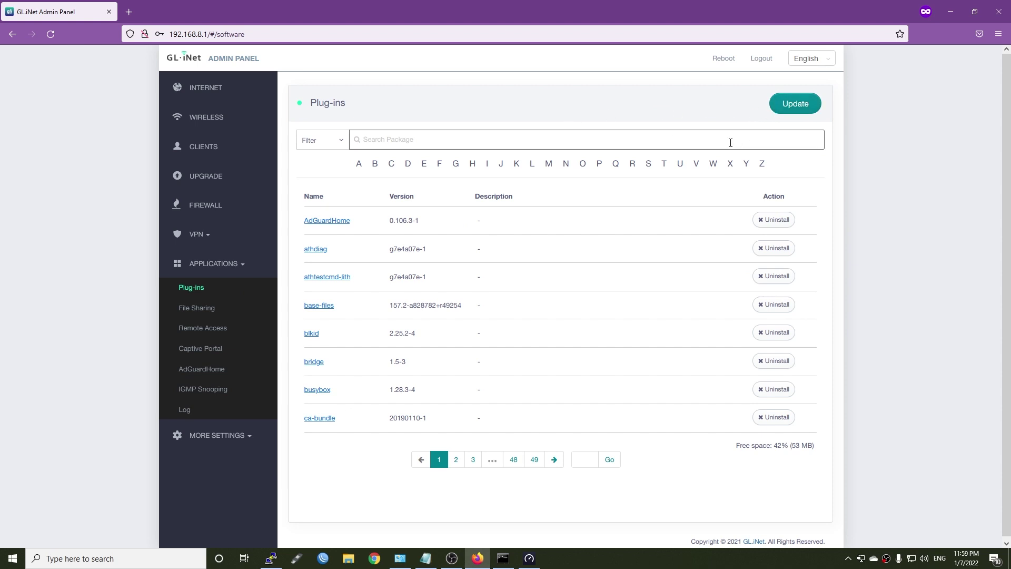
{"action": "left_click", "coordinate": [792, 105]}
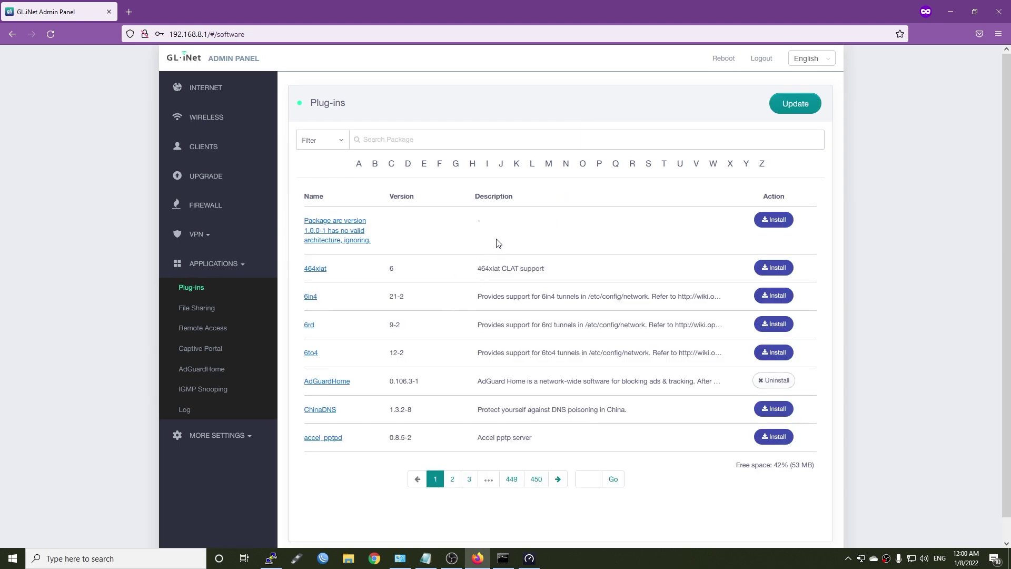
Step: Search for 'luci', install the package, and close the installation log
{"action": "left_click", "coordinate": [419, 140]}
{"action": "type", "text": "luci"}
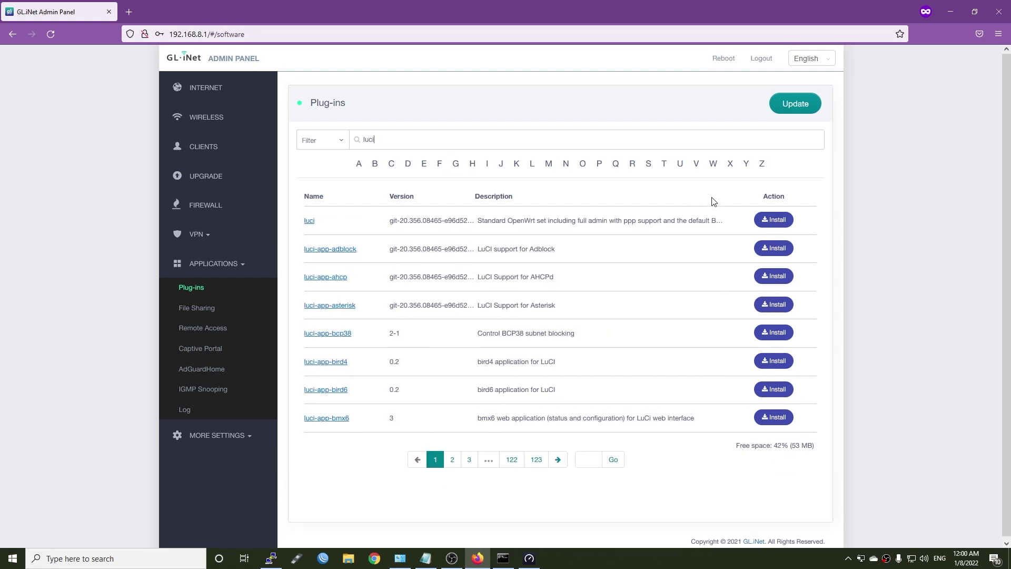
{"action": "left_click", "coordinate": [774, 220]}
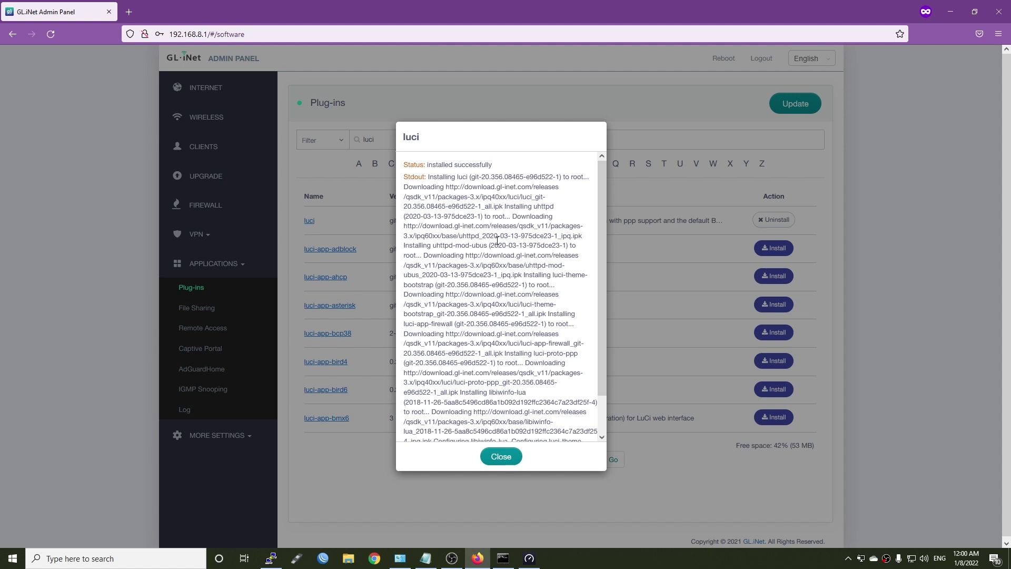
{"action": "scroll", "coordinate": [497, 241], "scroll_direction": "down", "scroll_amount": 1}
{"action": "left_click", "coordinate": [501, 456]}
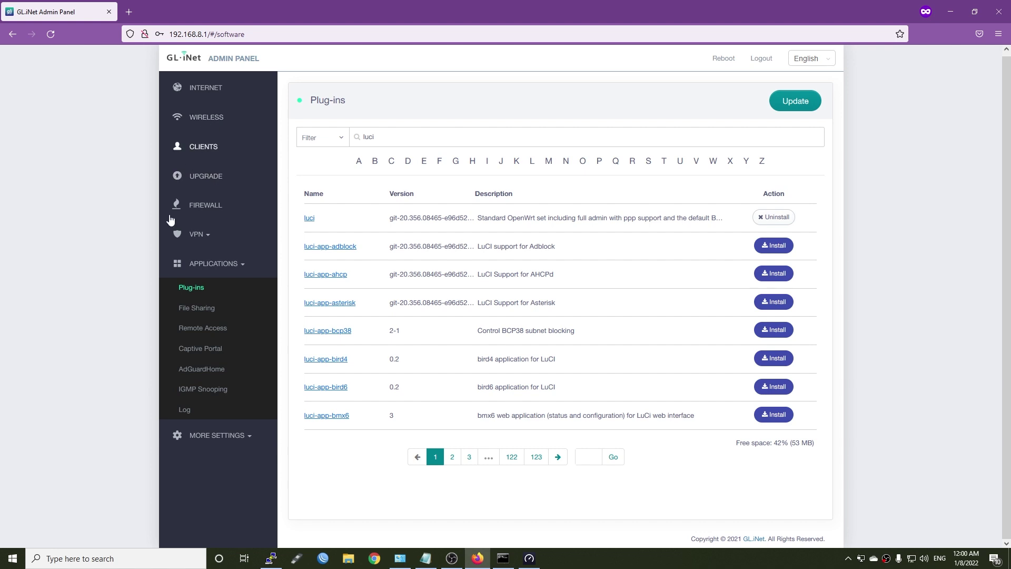
Step: Go to More Settings > Advanced, reload it, and read the LuCI install notice
{"action": "left_click", "coordinate": [220, 436]}
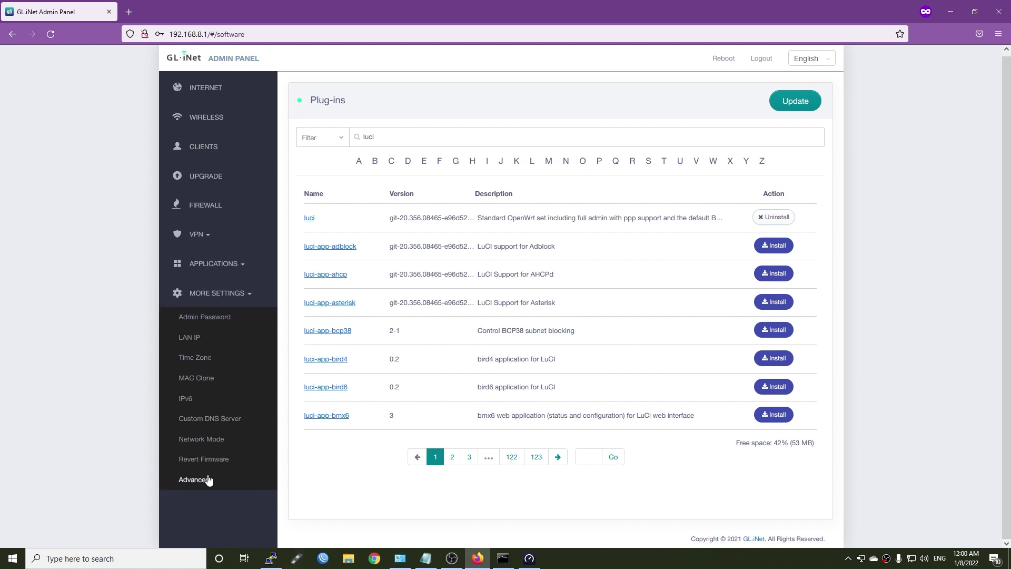
{"action": "left_click", "coordinate": [202, 484]}
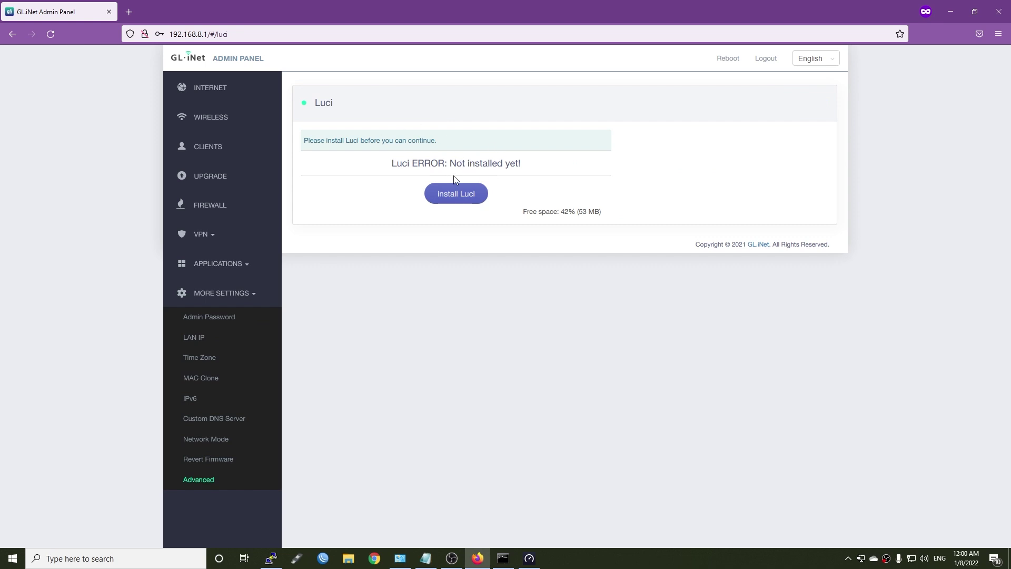
{"action": "left_click", "coordinate": [51, 33]}
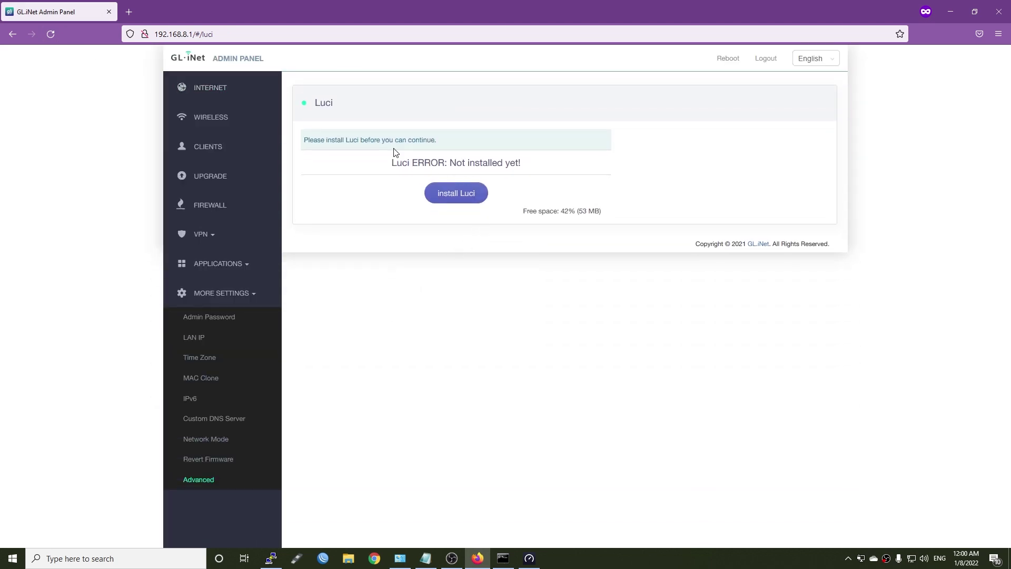
{"action": "left_click_drag", "start_coordinate": [353, 134], "coordinate": [469, 146]}
{"action": "left_click", "coordinate": [458, 148]}
{"action": "left_click_drag", "start_coordinate": [330, 140], "coordinate": [448, 145]}
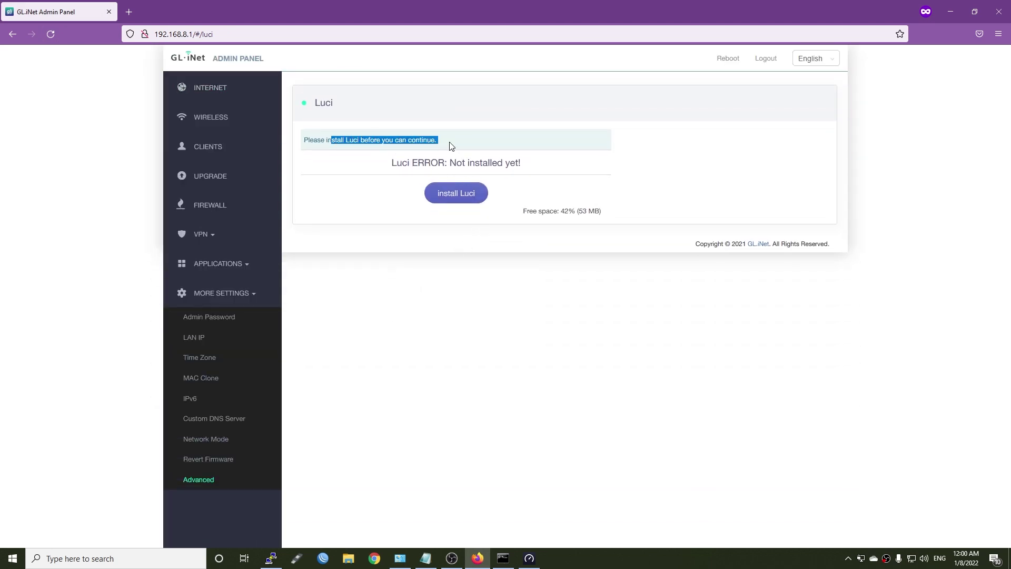
{"action": "left_click", "coordinate": [462, 140]}
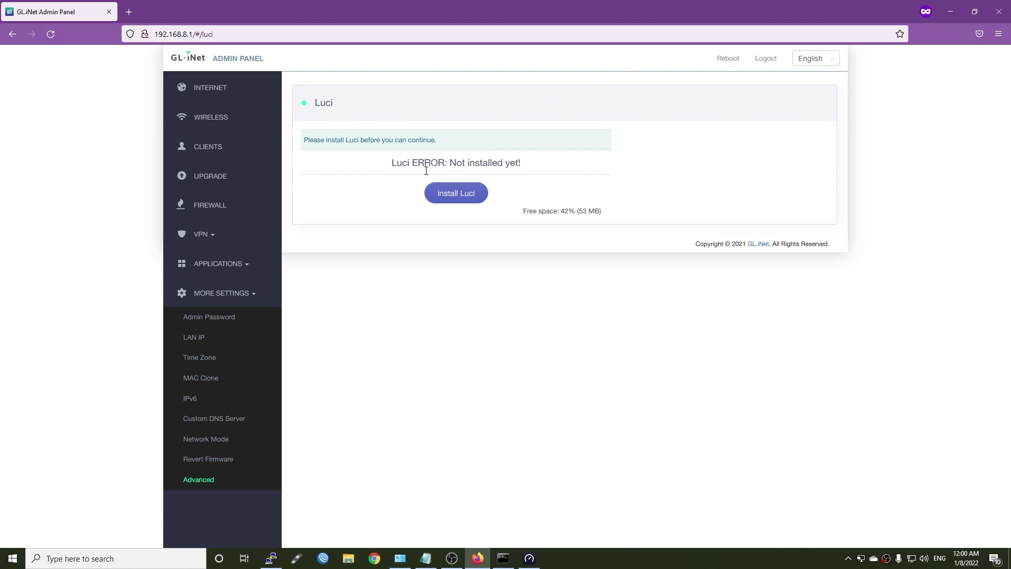
Step: Install LuCI, close the log, and open 192.168.8.1/cgi-bin/luci in a new tab
{"action": "left_click", "coordinate": [457, 196]}
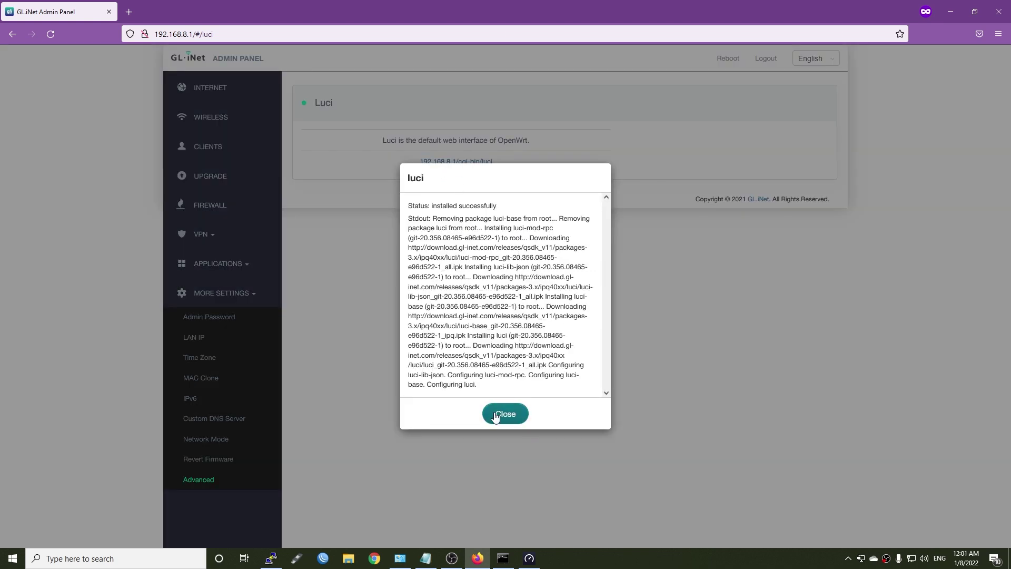
{"action": "left_click", "coordinate": [495, 416]}
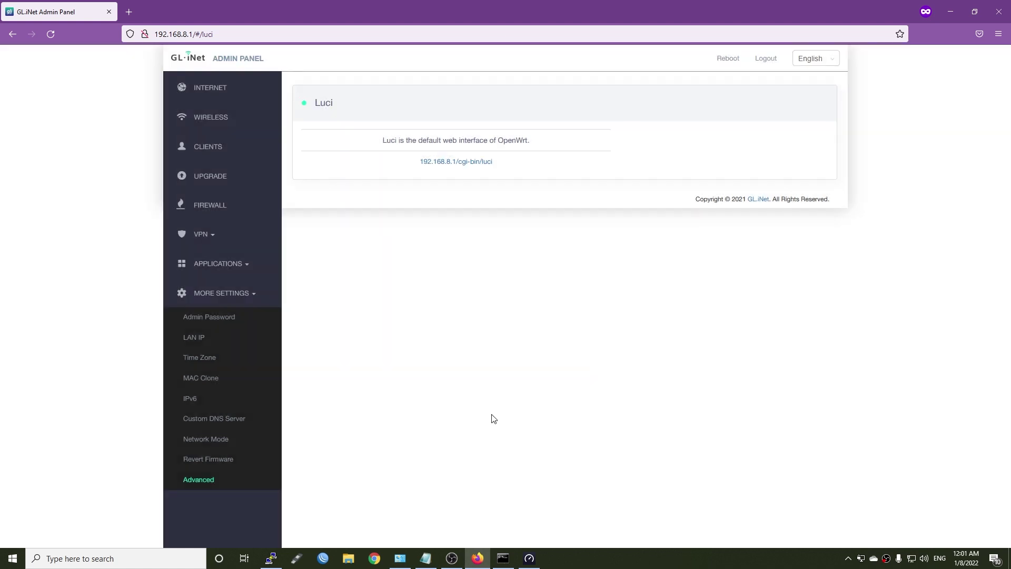
{"action": "left_click", "coordinate": [461, 163]}
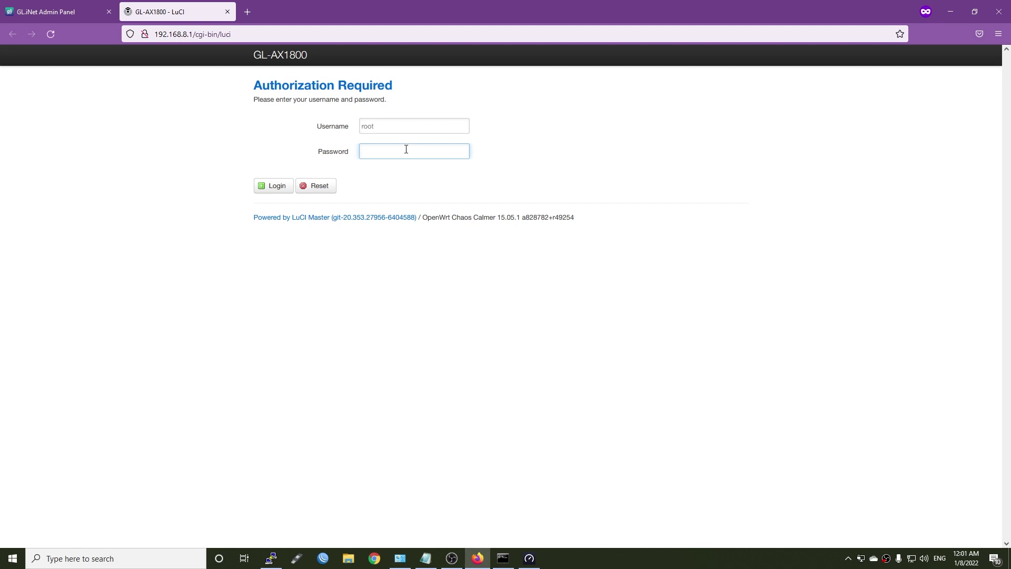
Step: Log in to LuCI and review the hostname, model, firmware and kernel 4.4.60 on Status
{"action": "key", "text": "Return"}
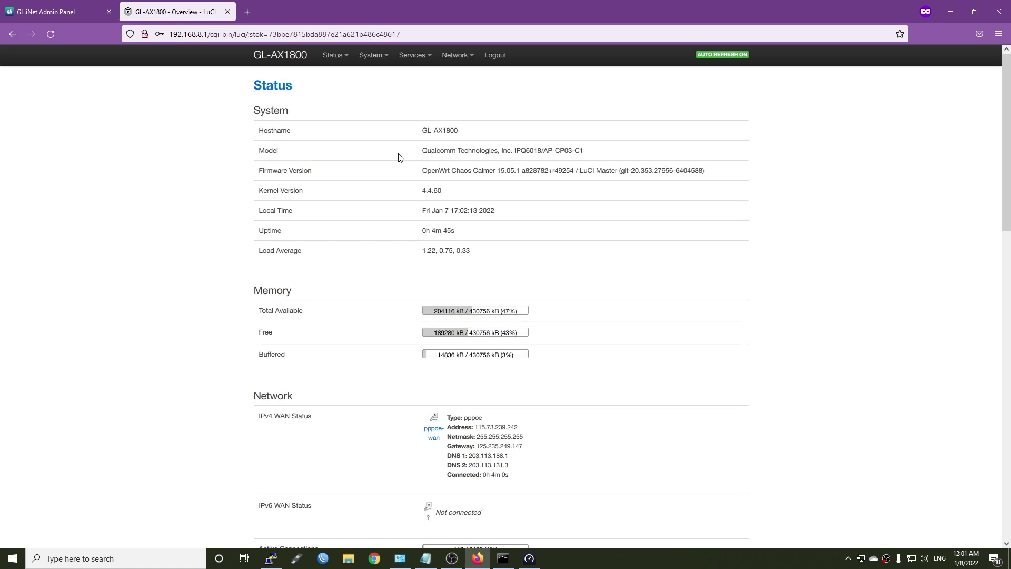
{"action": "left_click_drag", "start_coordinate": [465, 131], "coordinate": [415, 133]}
{"action": "left_click_drag", "start_coordinate": [596, 151], "coordinate": [412, 153]}
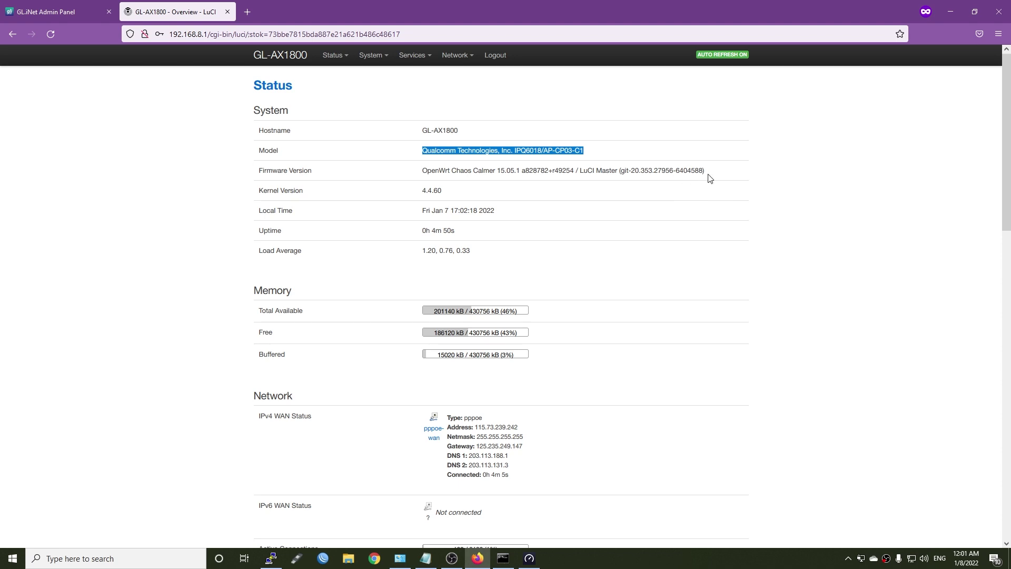
{"action": "left_click_drag", "start_coordinate": [706, 174], "coordinate": [421, 175]}
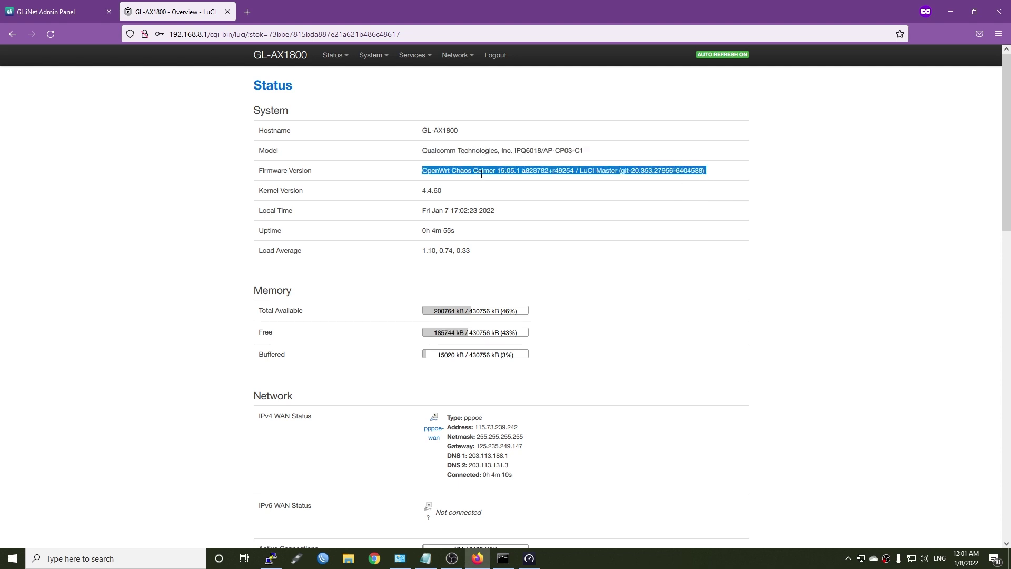
{"action": "left_click_drag", "start_coordinate": [479, 198], "coordinate": [413, 199]}
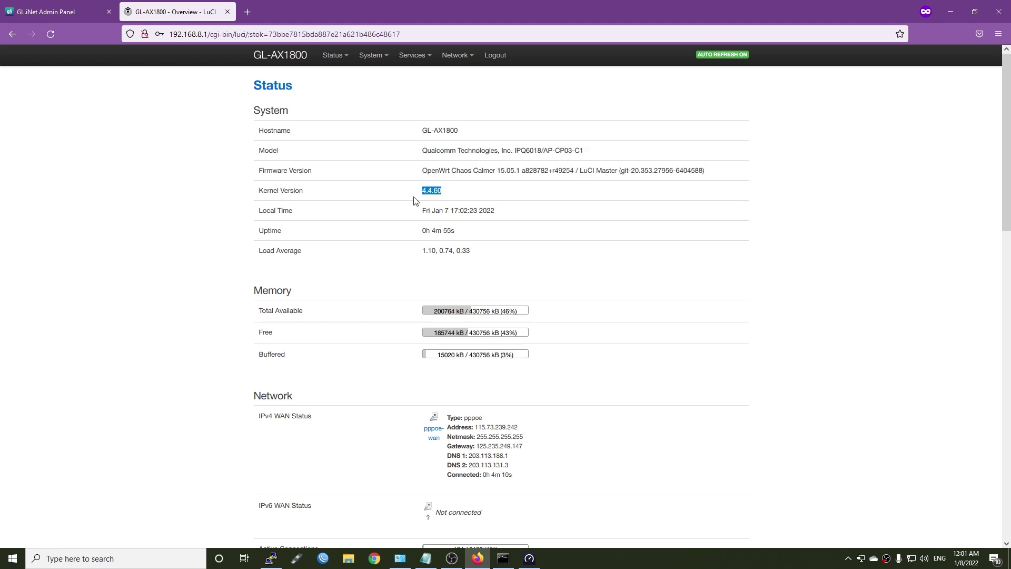
{"action": "left_click", "coordinate": [502, 196]}
{"action": "mouse_move", "coordinate": [456, 65]}
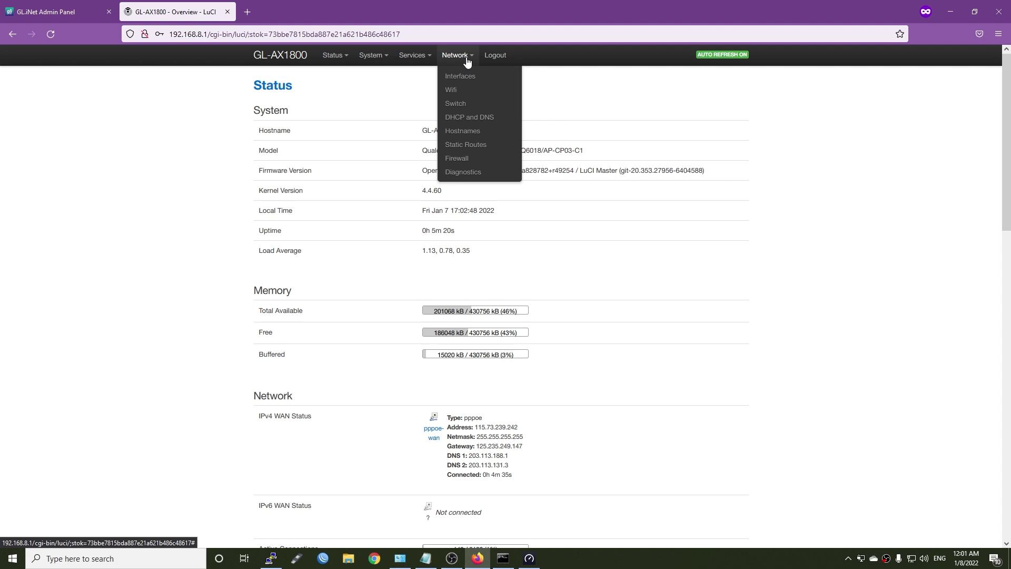
Step: Open Network > Interfaces and inspect the WAN interface's label and status details
{"action": "left_click", "coordinate": [457, 76]}
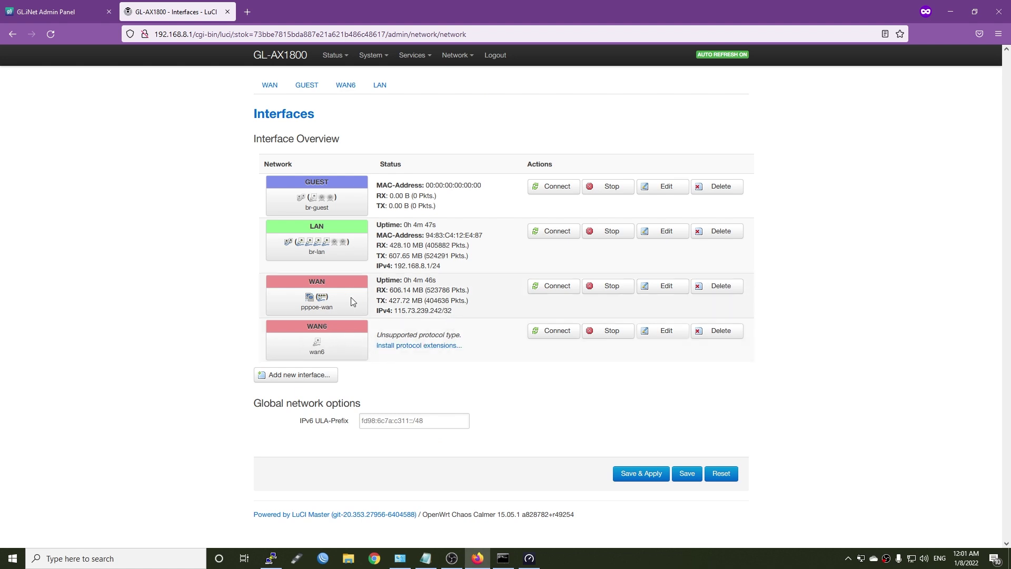
{"action": "left_click_drag", "start_coordinate": [333, 280], "coordinate": [283, 280]}
{"action": "left_click_drag", "start_coordinate": [375, 278], "coordinate": [409, 312]}
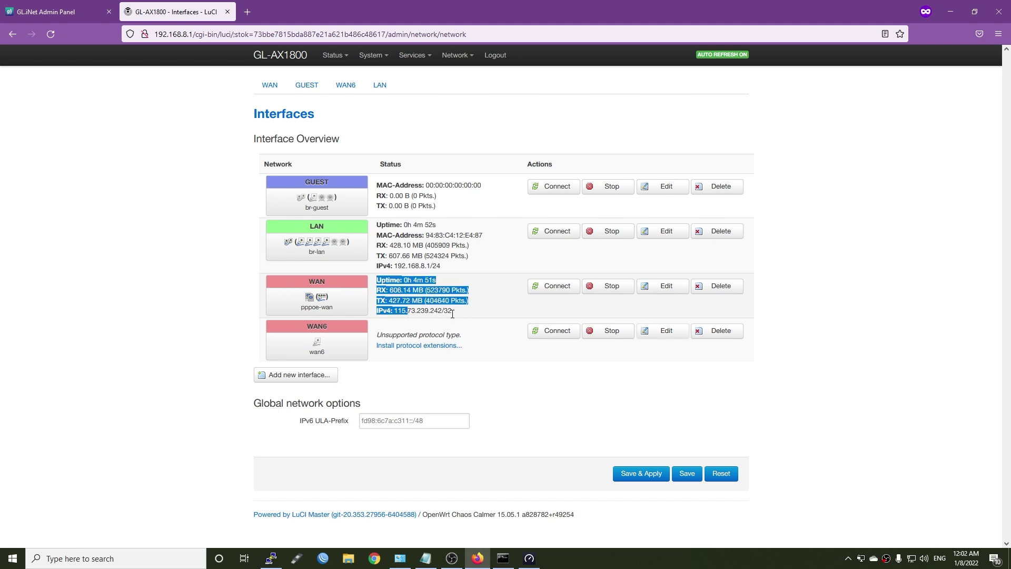
Step: Edit WAN's physical settings, trying a custom interface before reverting to VLAN eth0.35
{"action": "left_click", "coordinate": [667, 286]}
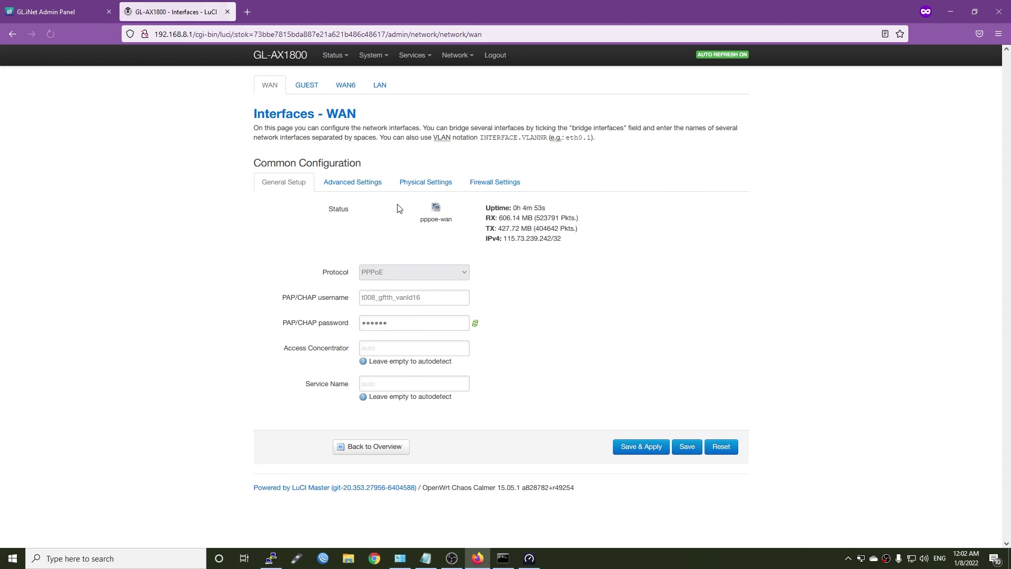
{"action": "left_click", "coordinate": [425, 182]}
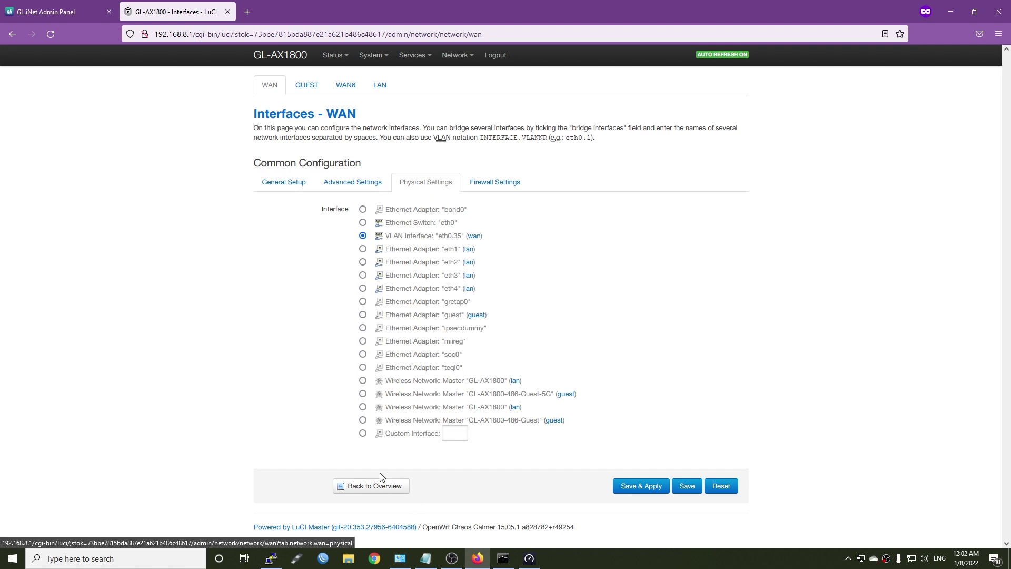
{"action": "left_click", "coordinate": [362, 434]}
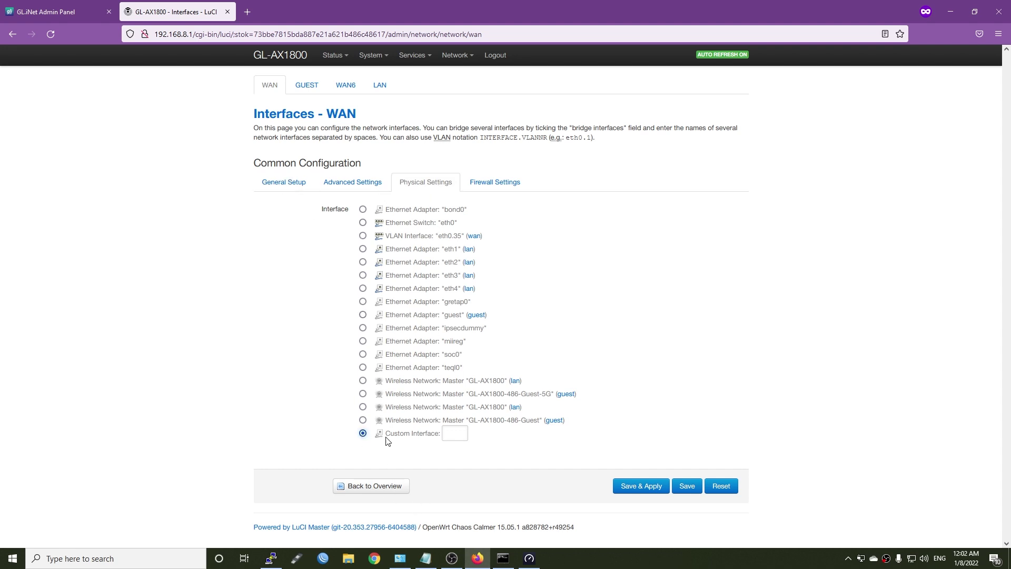
{"action": "left_click", "coordinate": [447, 435]}
{"action": "key", "text": "ctrl+a"}
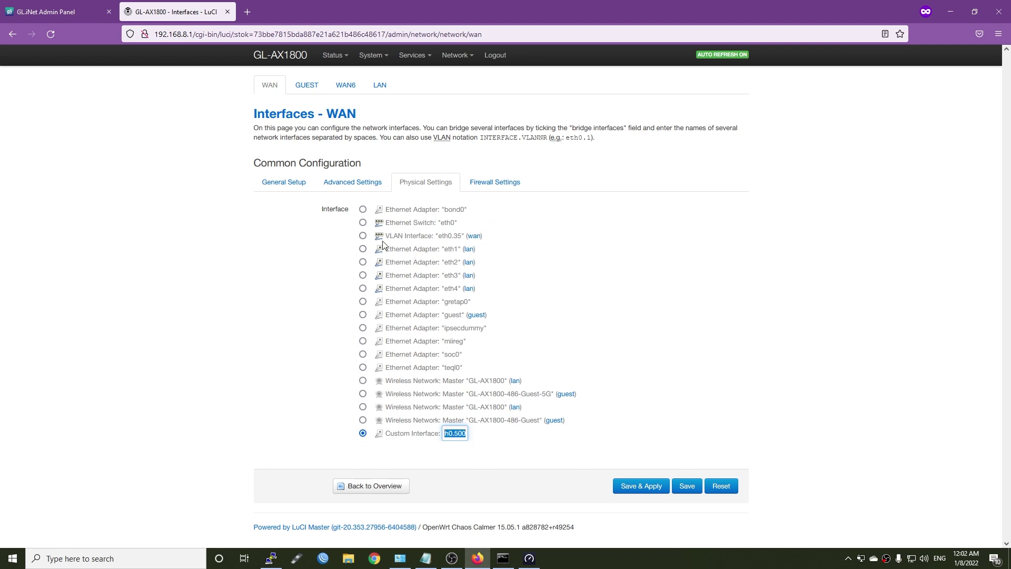
{"action": "left_click", "coordinate": [362, 237]}
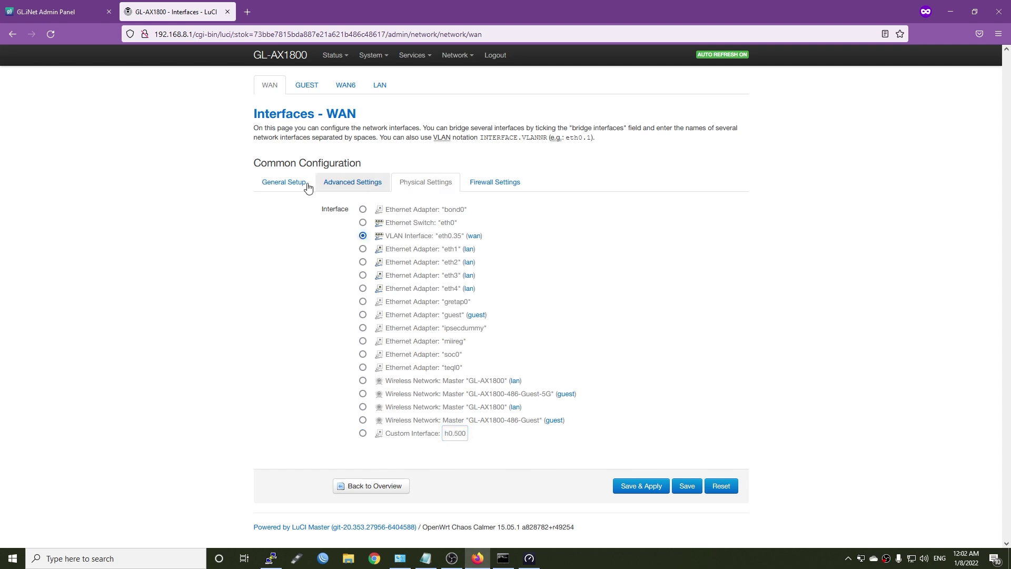
Step: Browse WAN's Firewall, Advanced and General tabs, then return to the Interfaces overview
{"action": "left_click", "coordinate": [501, 188]}
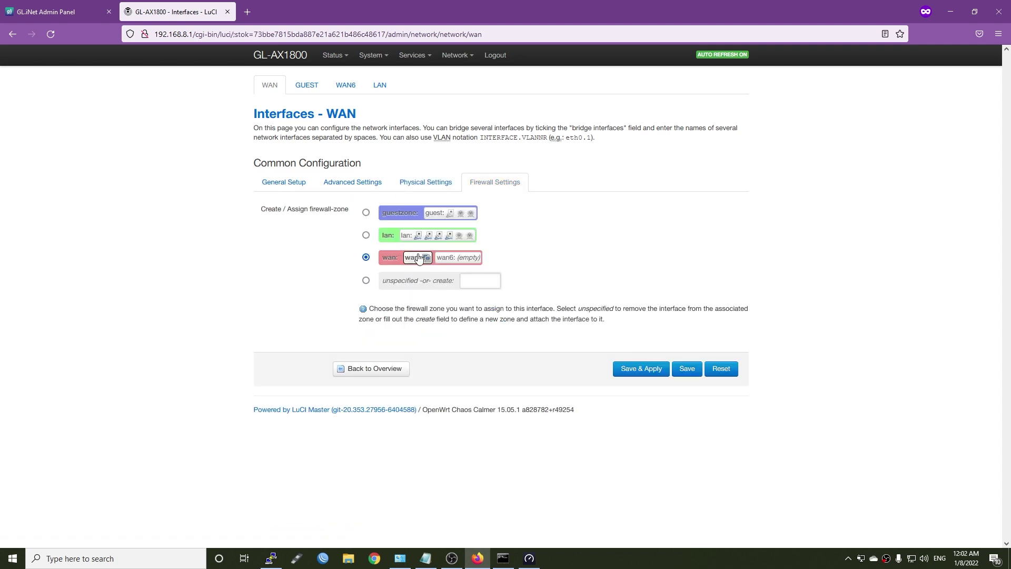
{"action": "left_click", "coordinate": [357, 186]}
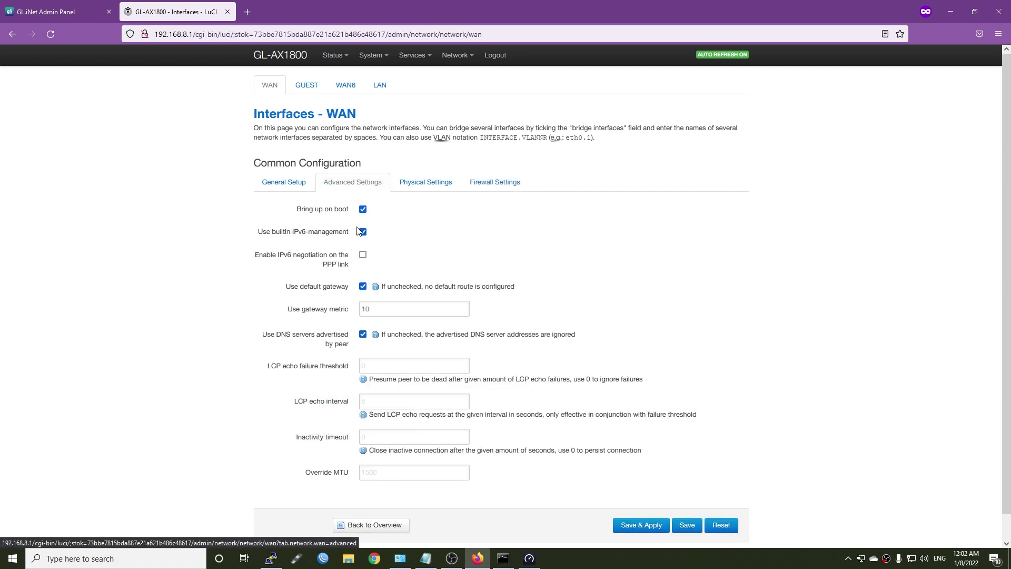
{"action": "left_click", "coordinate": [283, 182]}
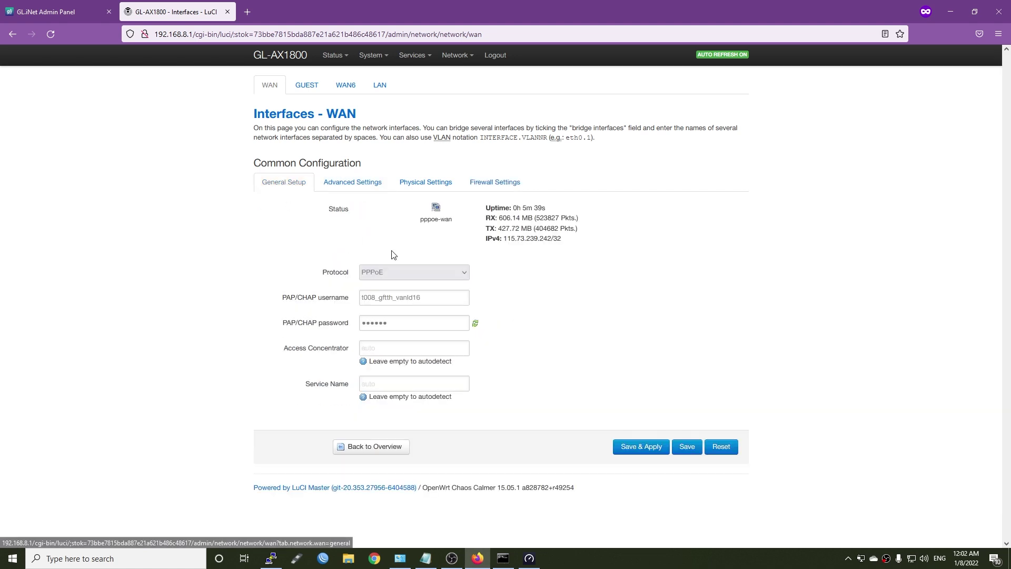
{"action": "left_click", "coordinate": [356, 448]}
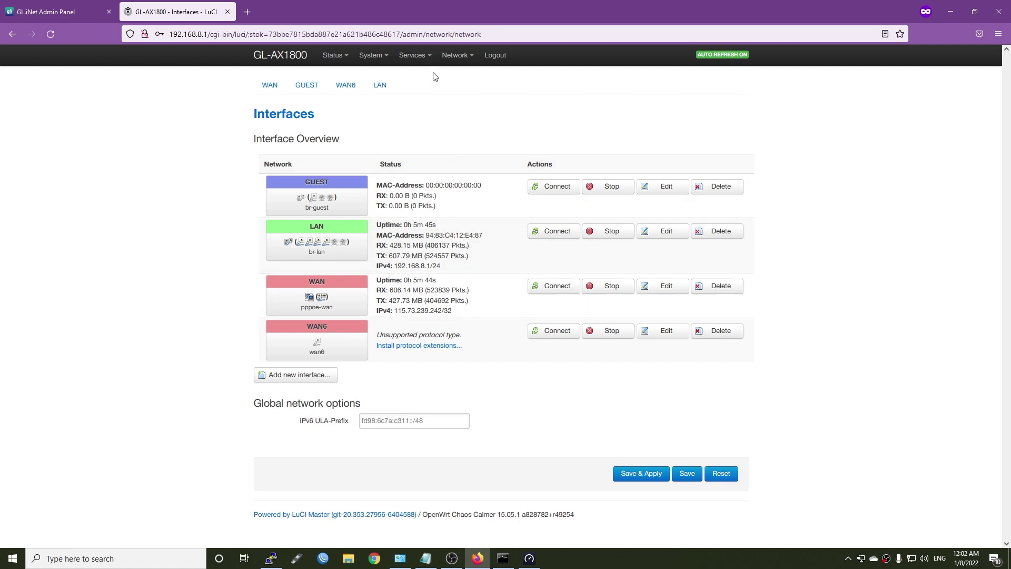
Step: View the Wireless Overview under Network > Wifi, then open Network > Switch
{"action": "mouse_move", "coordinate": [466, 58]}
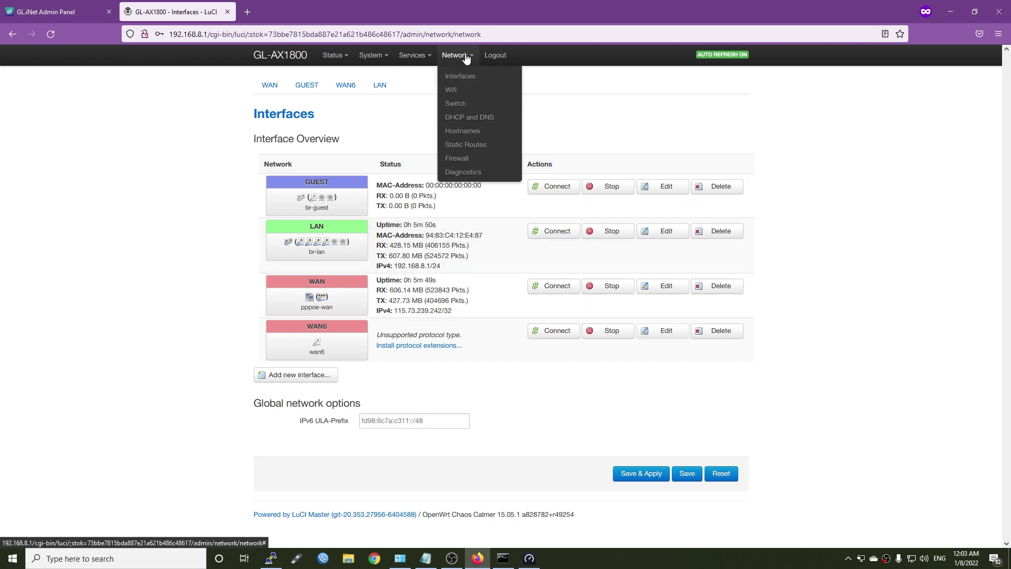
{"action": "left_click", "coordinate": [452, 91]}
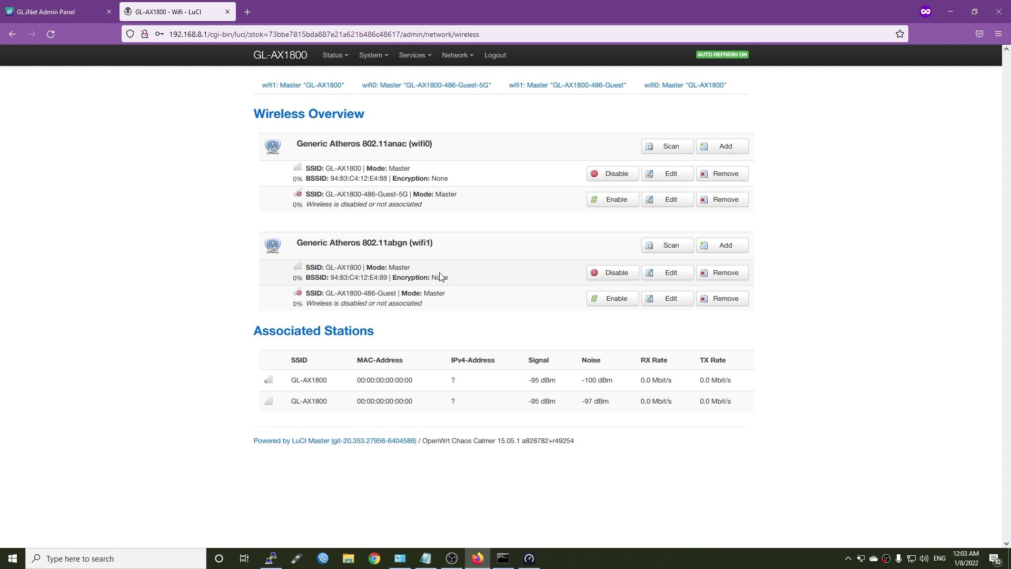
{"action": "mouse_move", "coordinate": [455, 55]}
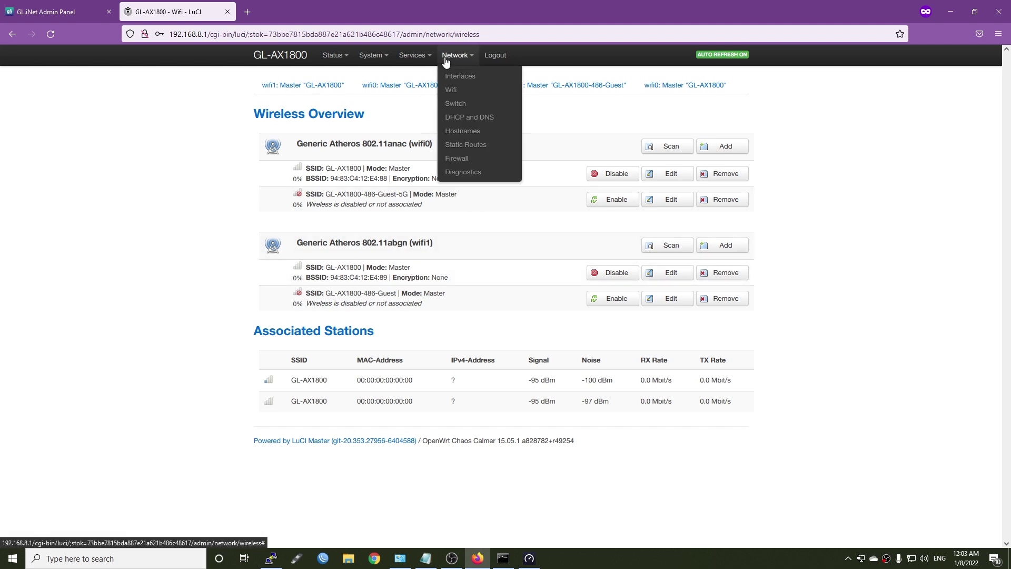
{"action": "left_click", "coordinate": [456, 104]}
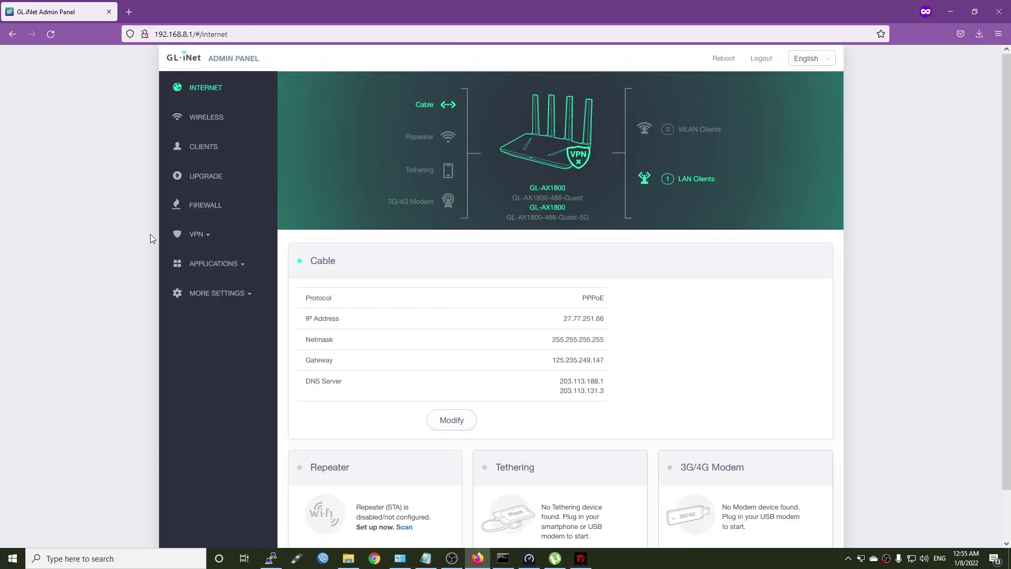
Step: Open Applications > Plug-ins and search the package list for 'qos'
{"action": "left_click", "coordinate": [213, 266]}
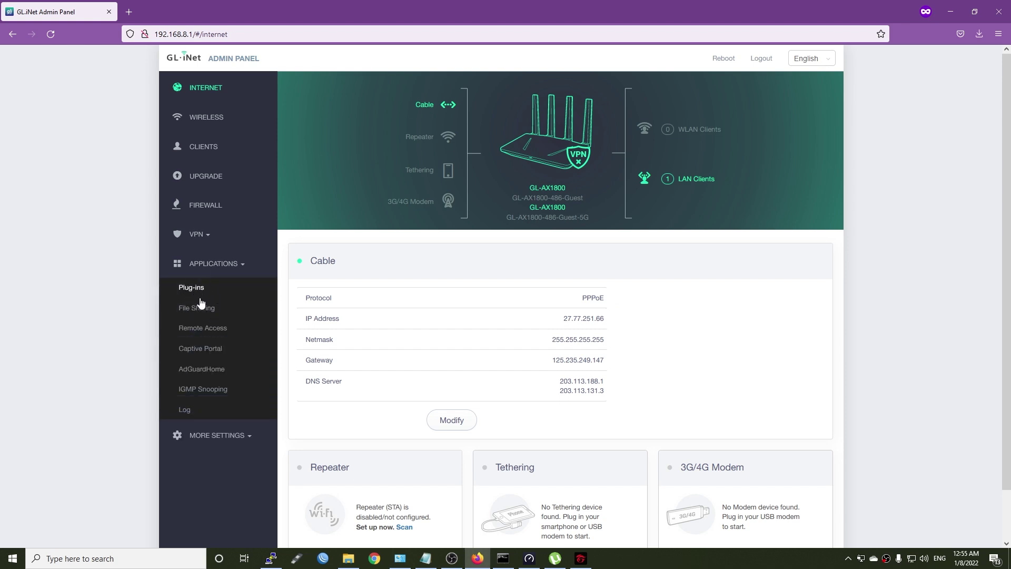
{"action": "left_click", "coordinate": [191, 288]}
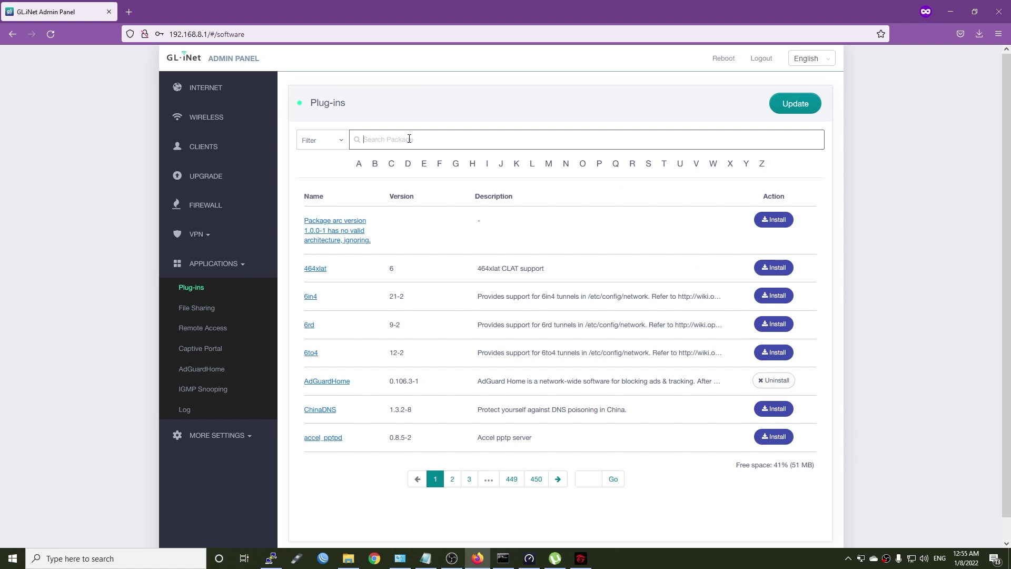
{"action": "left_click", "coordinate": [411, 140]}
{"action": "type", "text": "qos"}
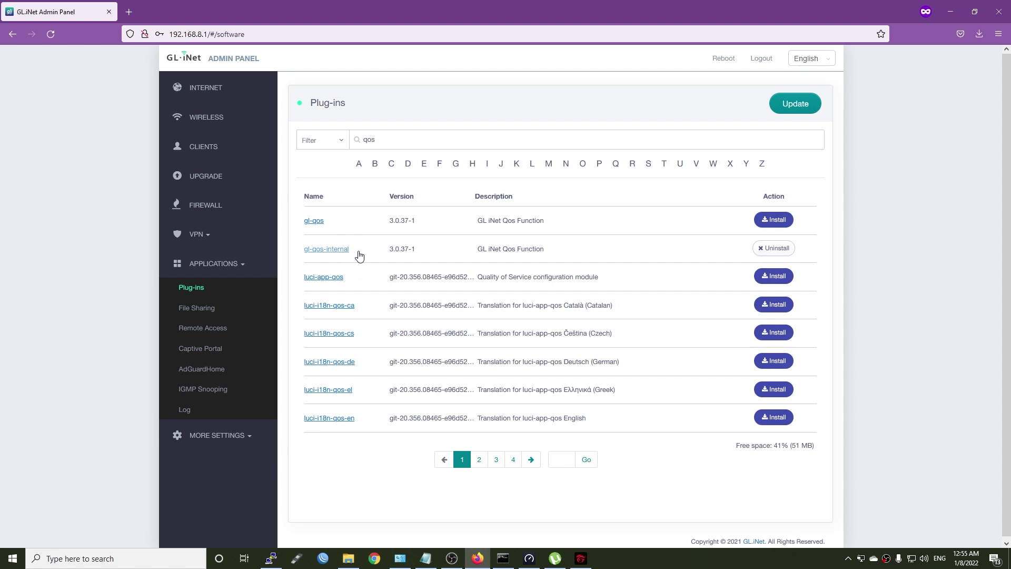
Step: Replace the search with 'sqm', then clear the search box
{"action": "double_click", "coordinate": [399, 135]}
{"action": "key", "text": "BackSpace"}
{"action": "type", "text": "sqm"}
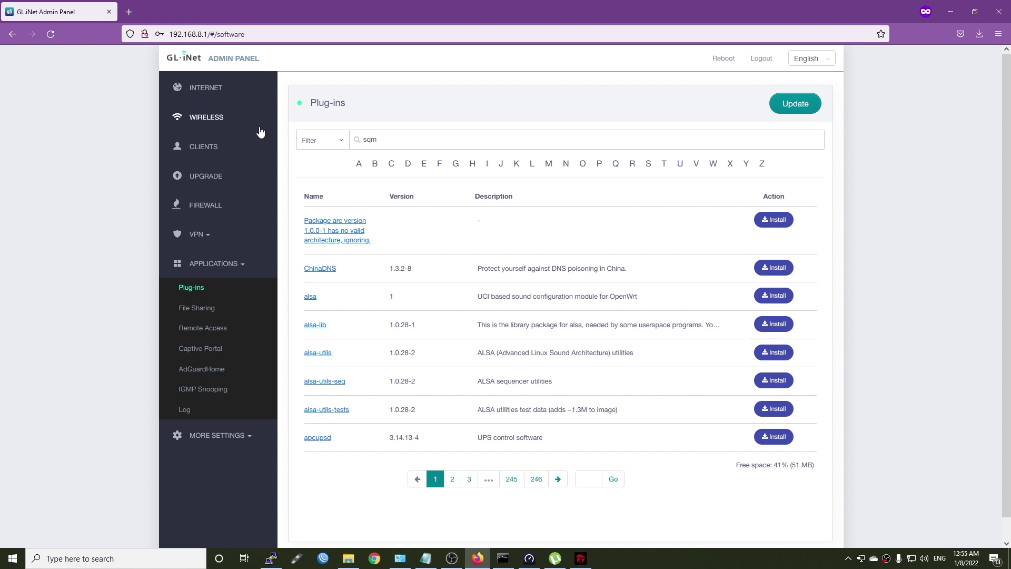
{"action": "left_click_drag", "start_coordinate": [442, 134], "coordinate": [82, 131]}
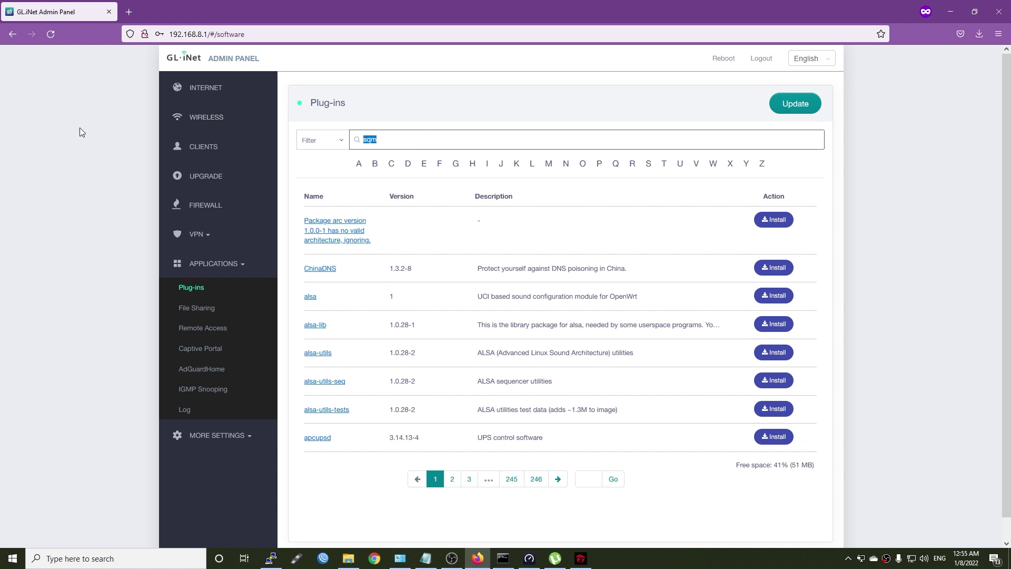
{"action": "key", "text": "BackSpace"}
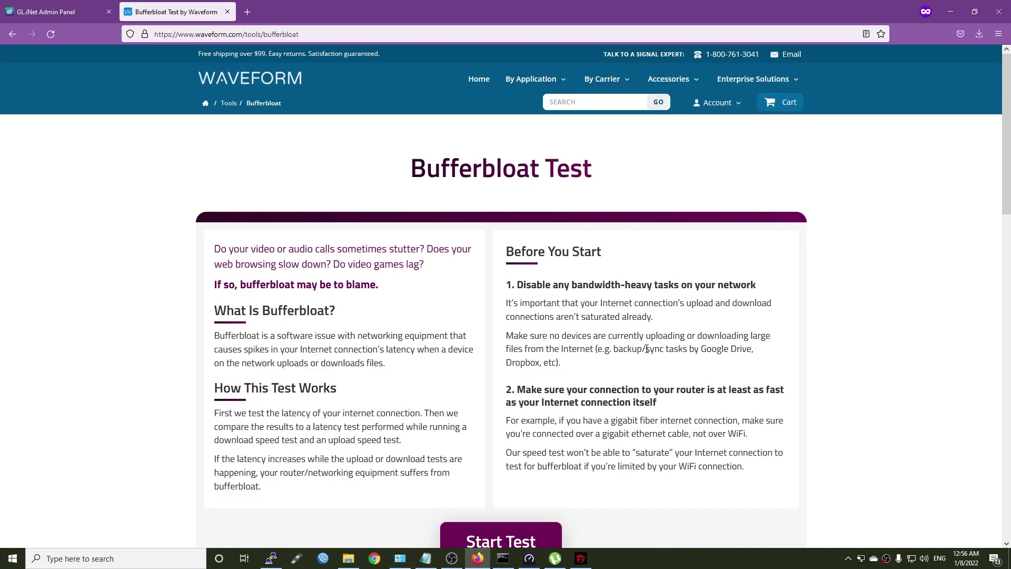
Step: Start the Waveform Bufferbloat Test
{"action": "scroll", "coordinate": [691, 330], "scroll_direction": "down", "scroll_amount": 1}
{"action": "scroll", "coordinate": [691, 330], "scroll_direction": "up", "scroll_amount": 1}
{"action": "left_click", "coordinate": [516, 529]}
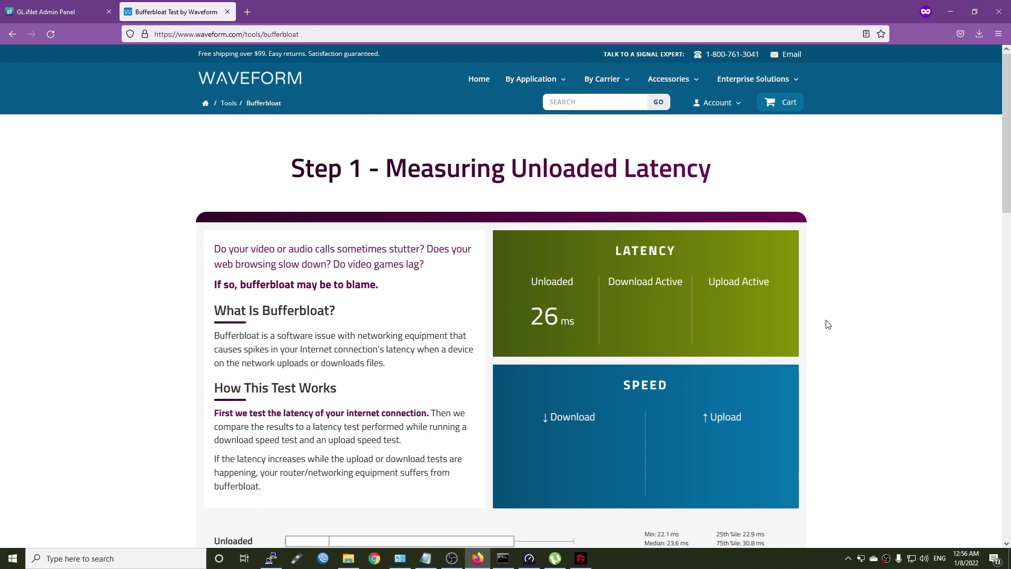
{"action": "scroll", "coordinate": [828, 325], "scroll_direction": "down", "scroll_amount": 1}
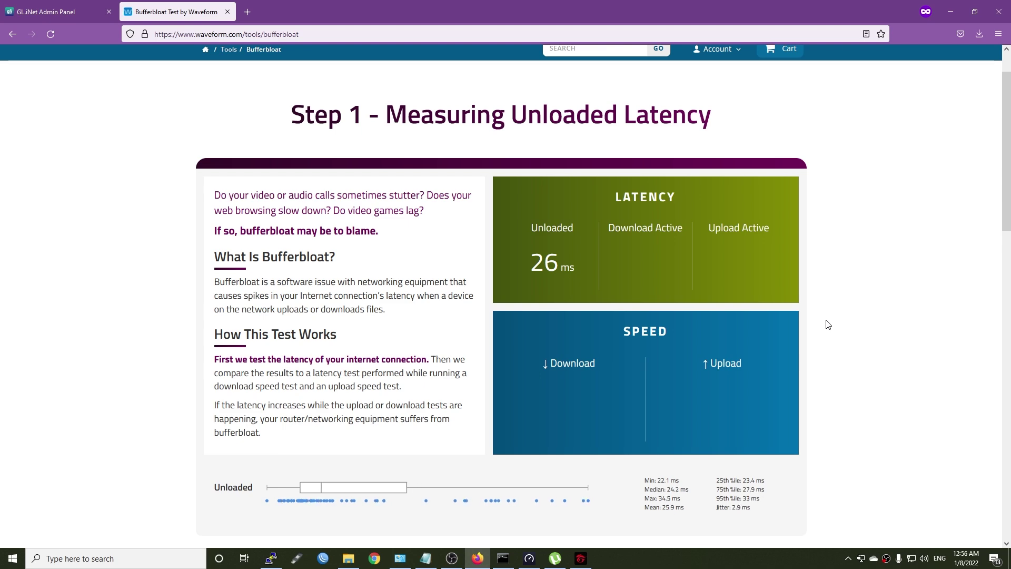
Step: Watch bmon during the test, review the A-grade results, then minimize Firefox
{"action": "left_click", "coordinate": [271, 558]}
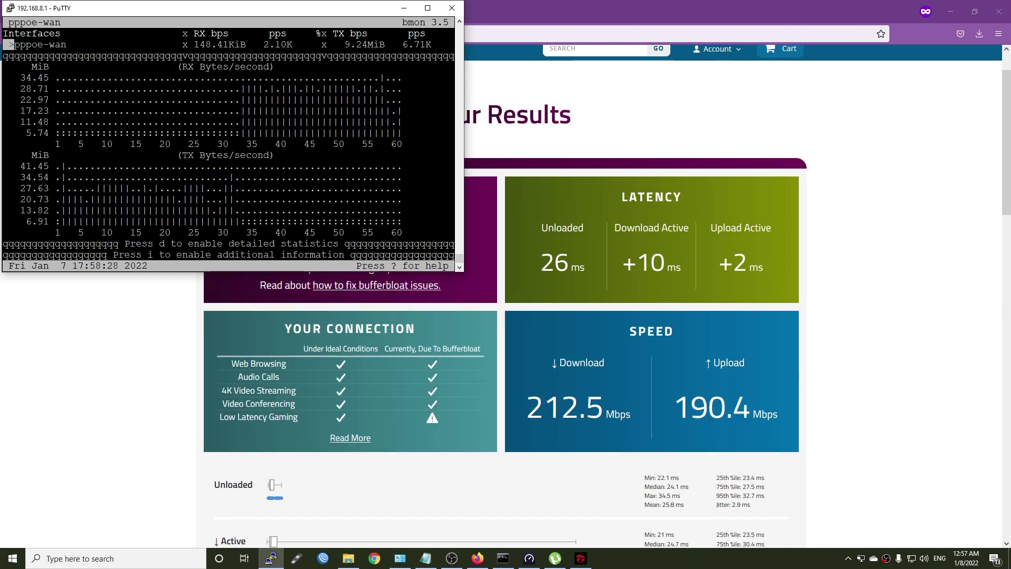
{"action": "left_click", "coordinate": [159, 379]}
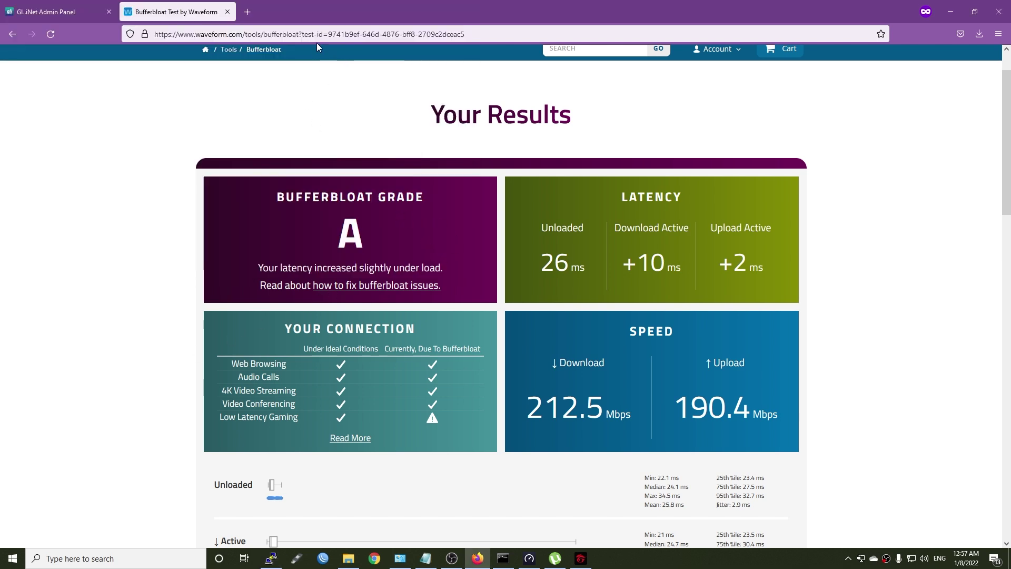
{"action": "left_click", "coordinate": [327, 33]}
{"action": "left_click", "coordinate": [106, 323]}
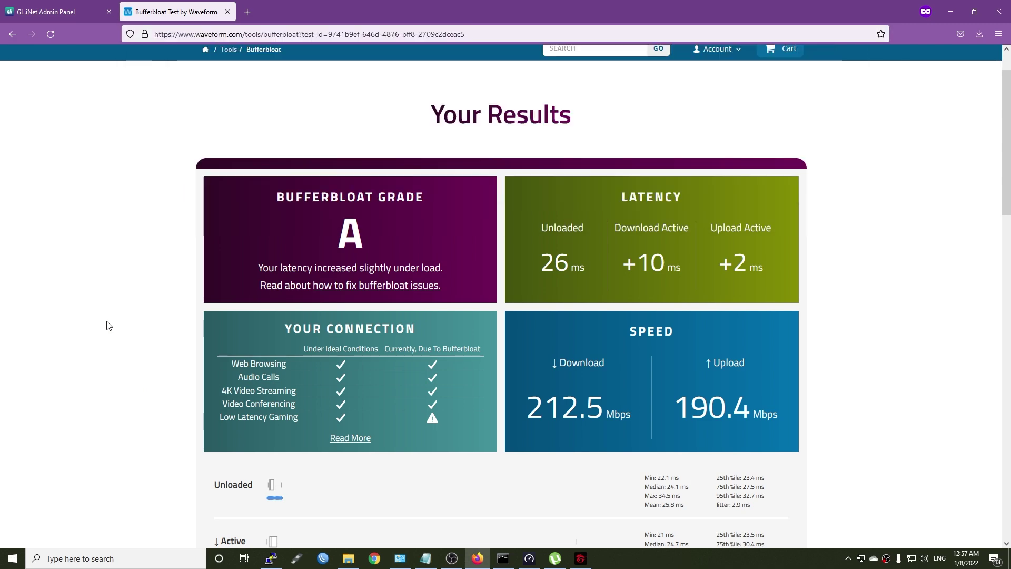
Step: Minimize the browser and uTorrent to clear the desktop
{"action": "left_click", "coordinate": [950, 11]}
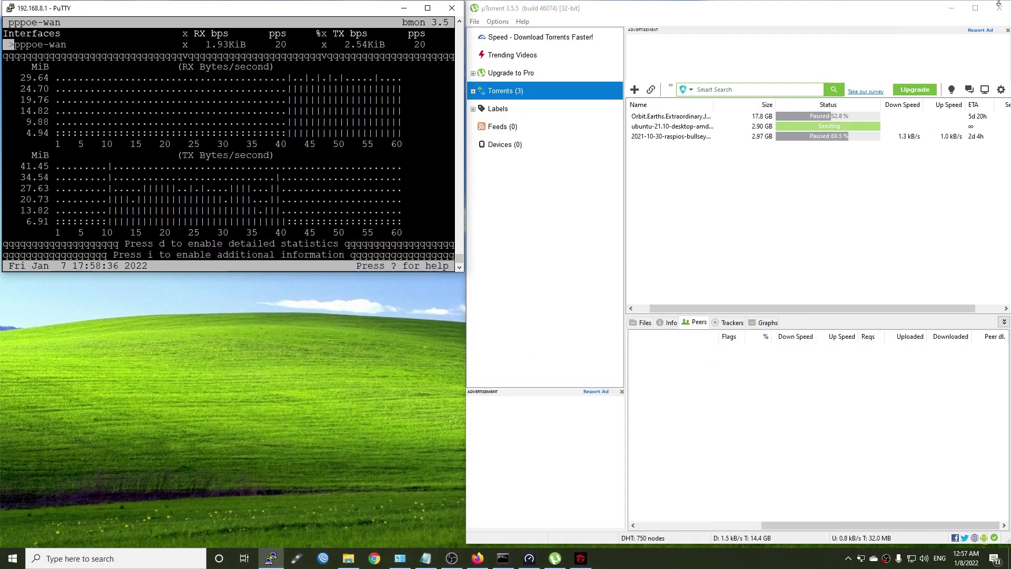
{"action": "left_click", "coordinate": [428, 409]}
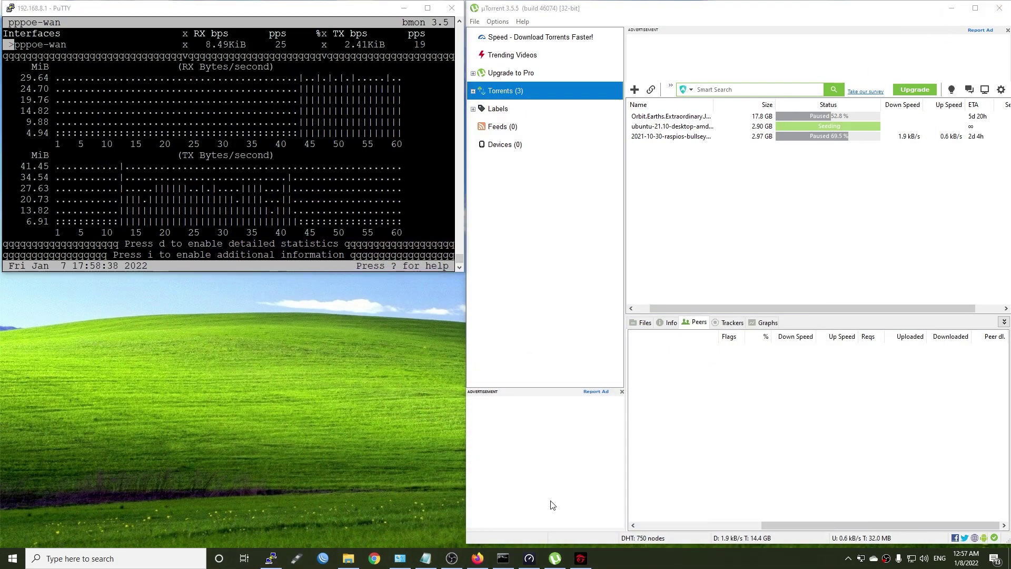
{"action": "left_click", "coordinate": [951, 8]}
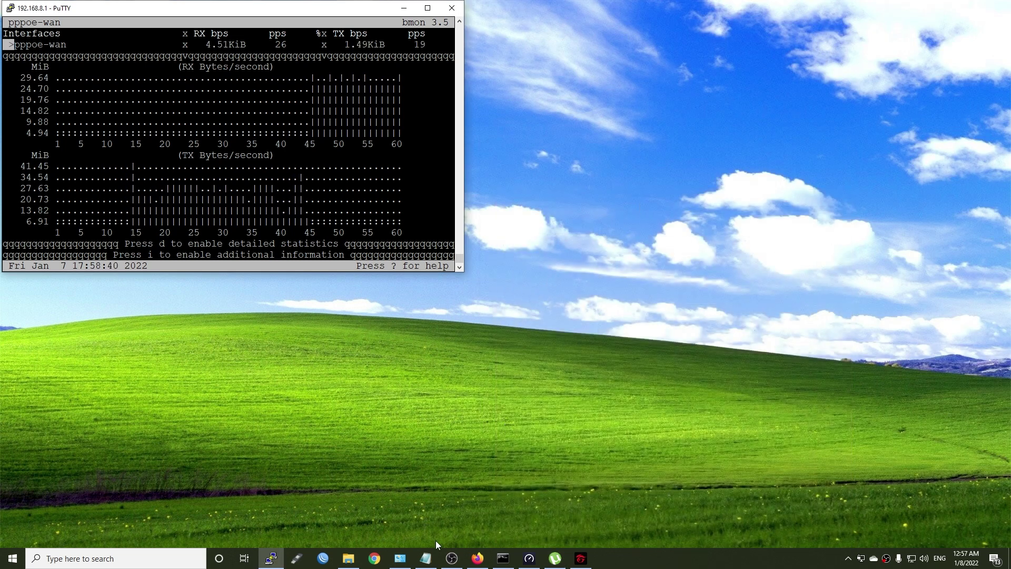
Step: In Command Prompt, start a continuous ping with 'ping 8.8.8.8 -t'
{"action": "left_click", "coordinate": [504, 557]}
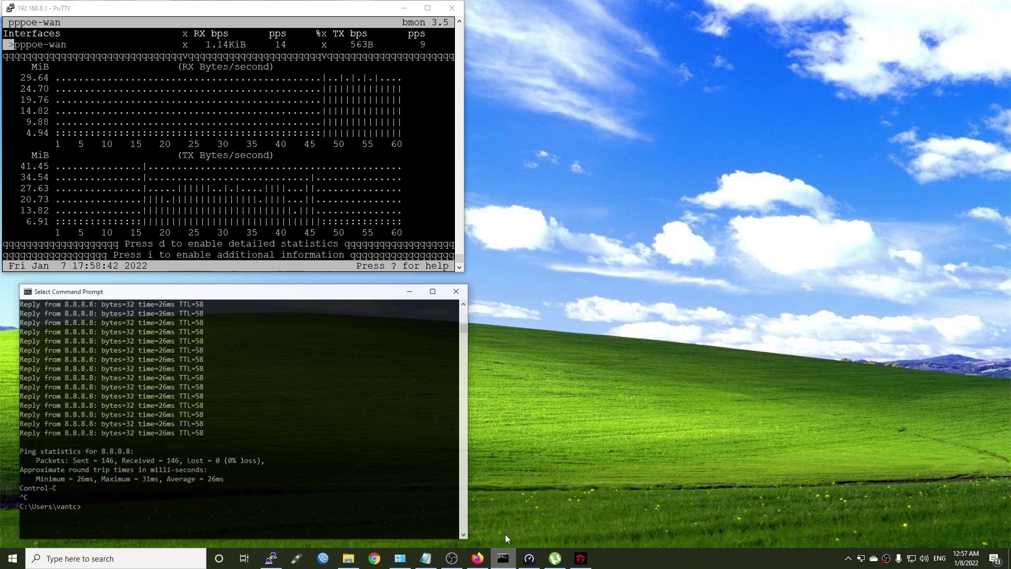
{"action": "type", "text": "pi"}
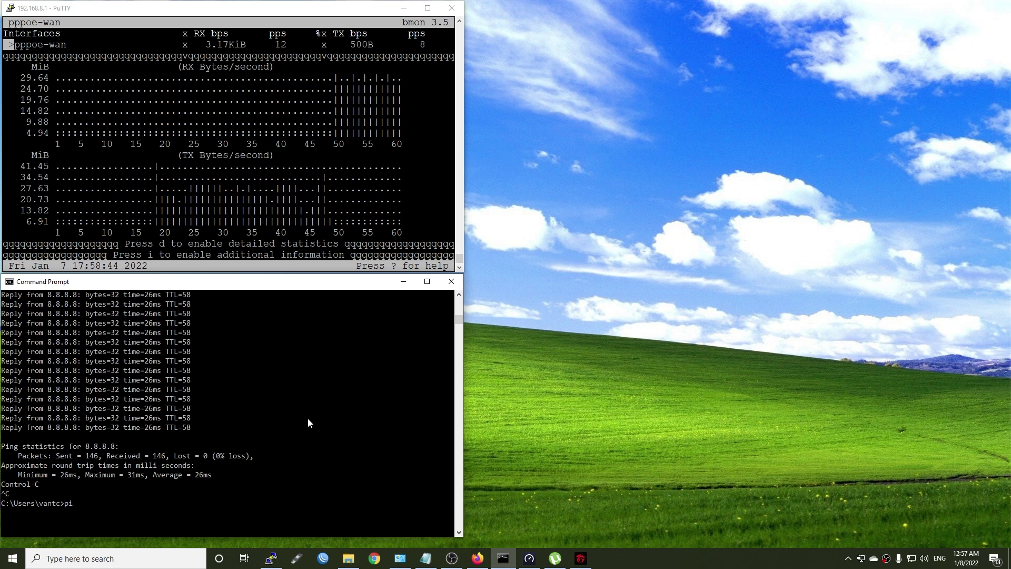
{"action": "type", "text": "ng 8.8.8.8 -t"}
{"action": "key", "text": "Return"}
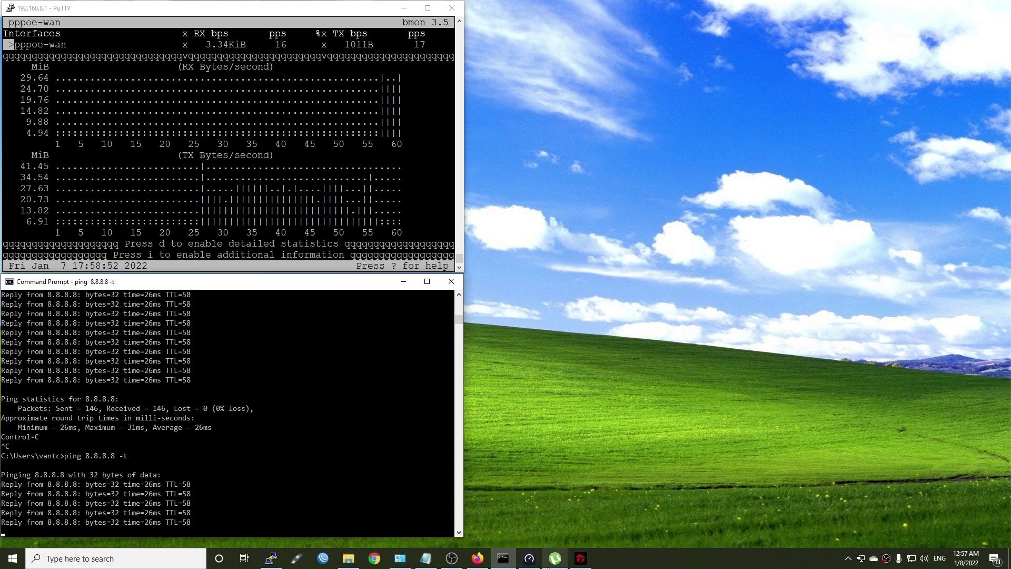
Step: Run a Speedtest (377.86 Mbps down, 229.02 Mbps up) and stop the ping with Ctrl+C
{"action": "left_click", "coordinate": [529, 558]}
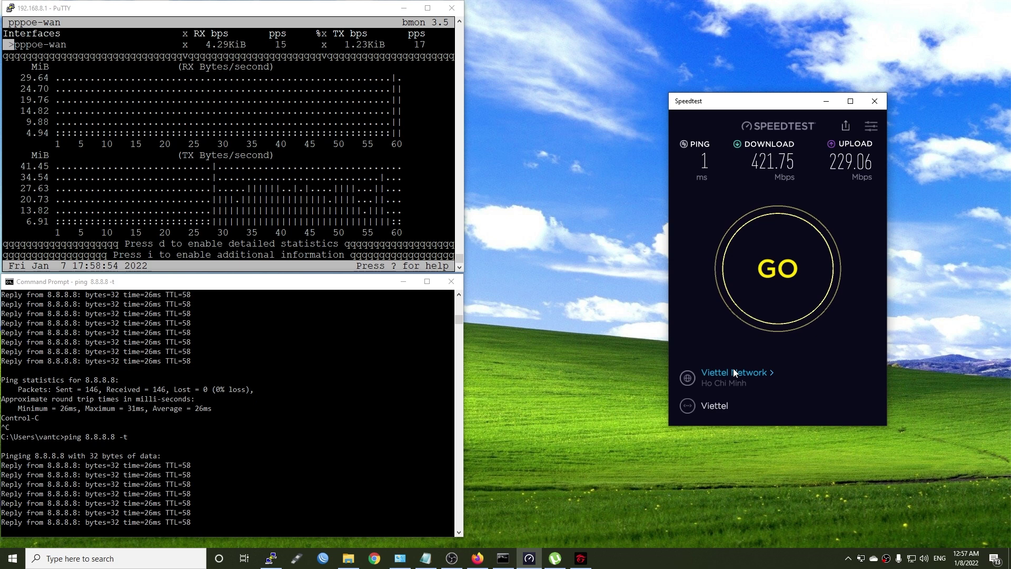
{"action": "left_click", "coordinate": [781, 252]}
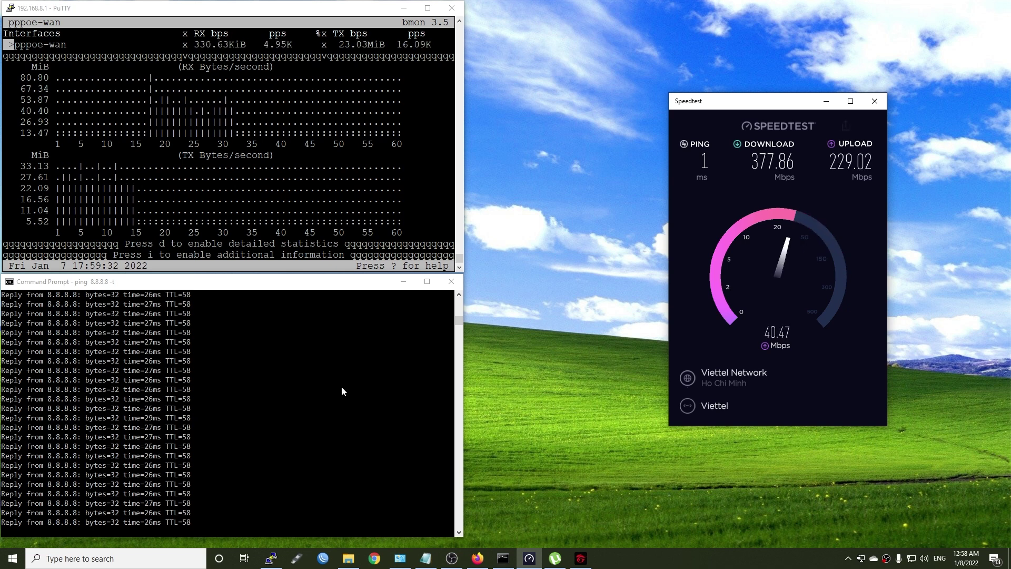
{"action": "left_click", "coordinate": [239, 475]}
{"action": "key", "text": "ctrl+c"}
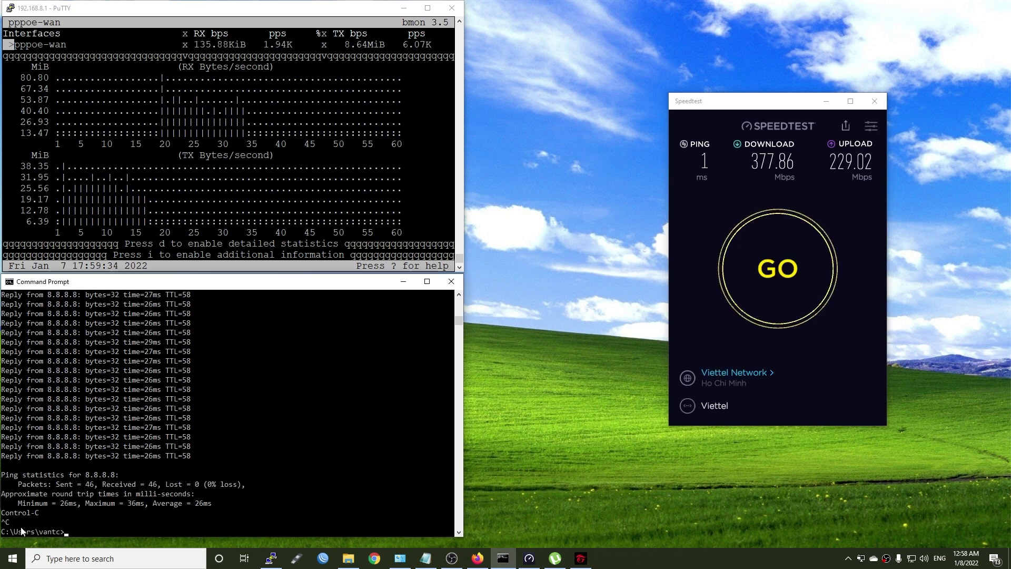
Step: Mark the minimum and average ping statistics, then restart the continuous ping to 8.8.8.8
{"action": "left_click_drag", "start_coordinate": [17, 501], "coordinate": [147, 507]}
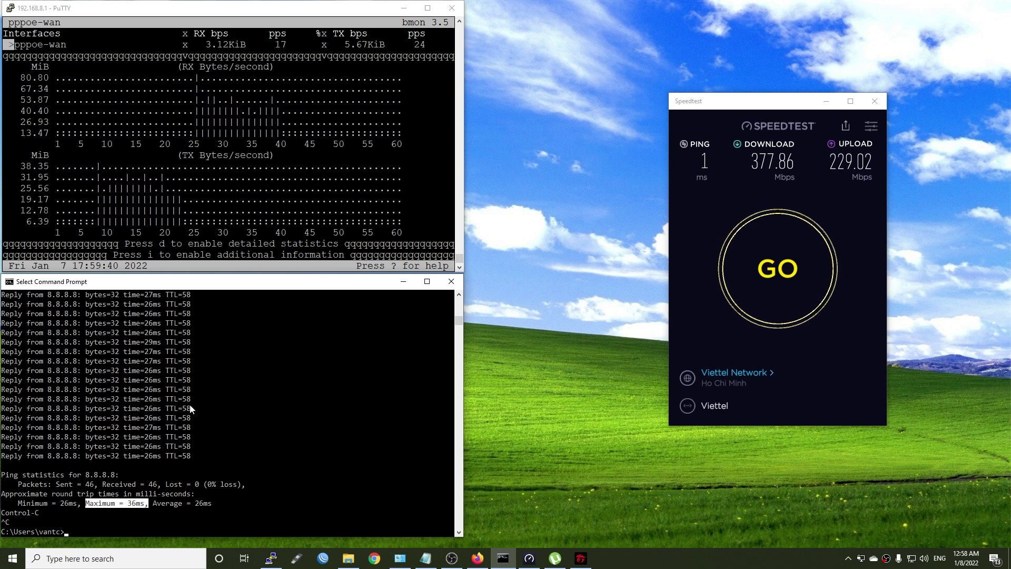
{"action": "left_click", "coordinate": [209, 503]}
{"action": "left_click_drag", "start_coordinate": [216, 503], "coordinate": [183, 513]}
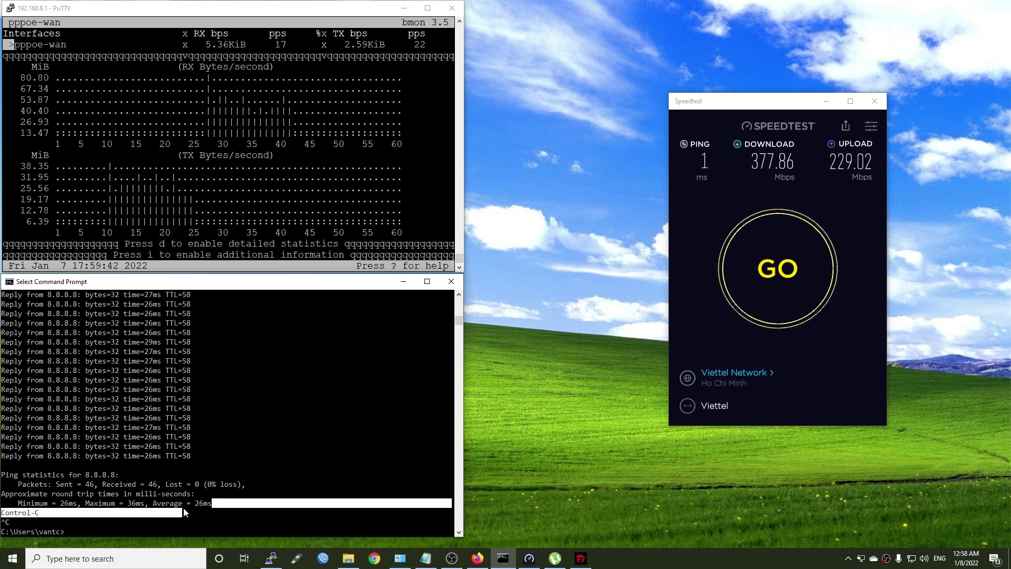
{"action": "left_click", "coordinate": [238, 503]}
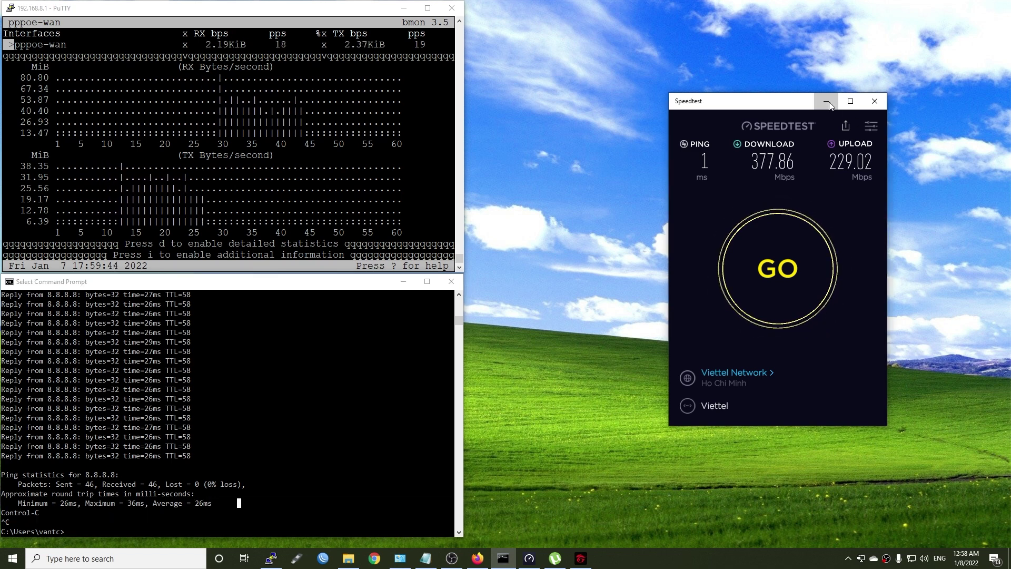
{"action": "key", "text": "Return"}
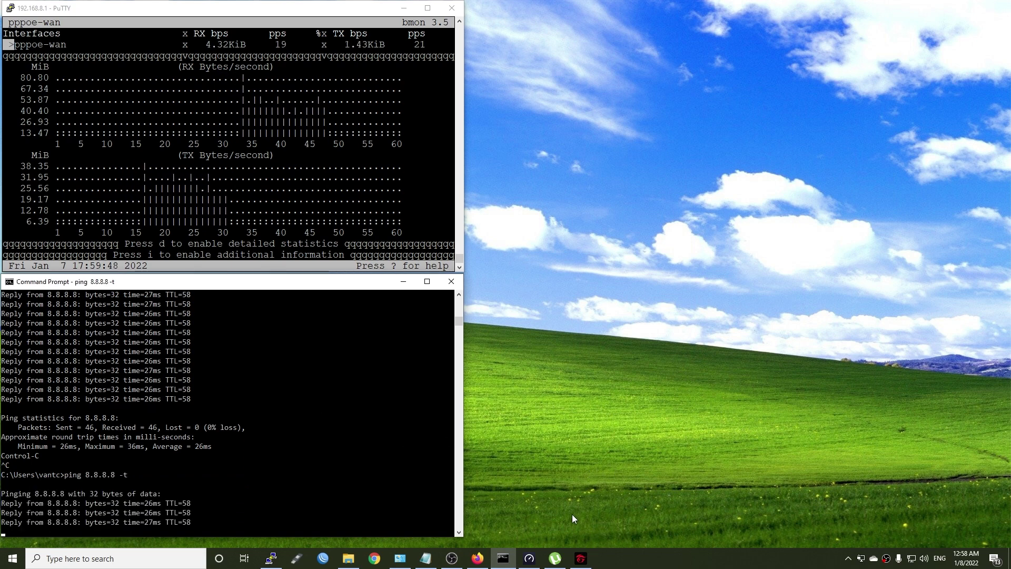
Step: Force Start the paused raspios and Orbit.Earths torrents in uTorrent
{"action": "left_click", "coordinate": [550, 558]}
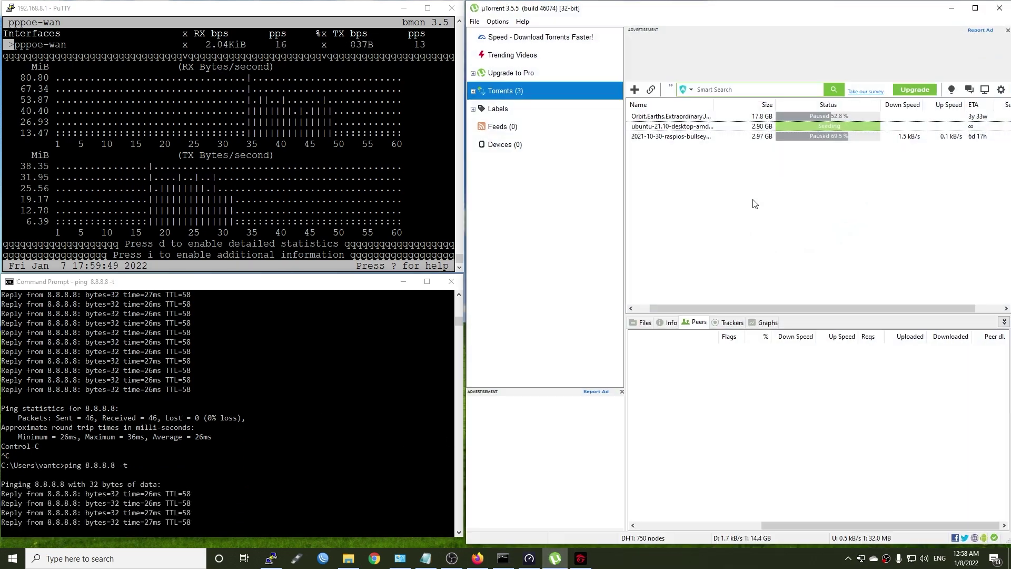
{"action": "left_click", "coordinate": [831, 136]}
{"action": "right_click", "coordinate": [830, 138]}
{"action": "left_click", "coordinate": [869, 216]}
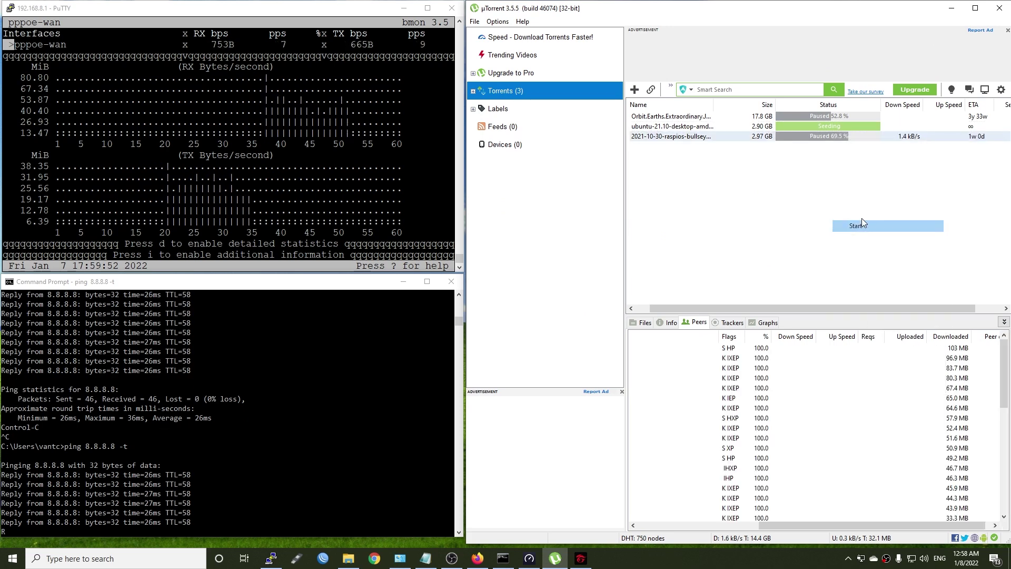
{"action": "right_click", "coordinate": [809, 125]}
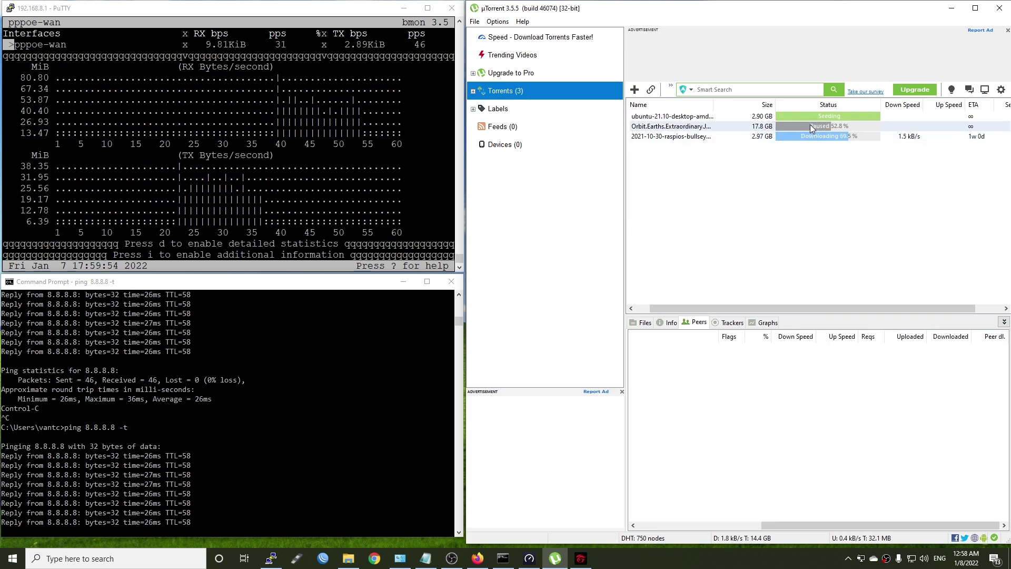
{"action": "left_click", "coordinate": [842, 212]}
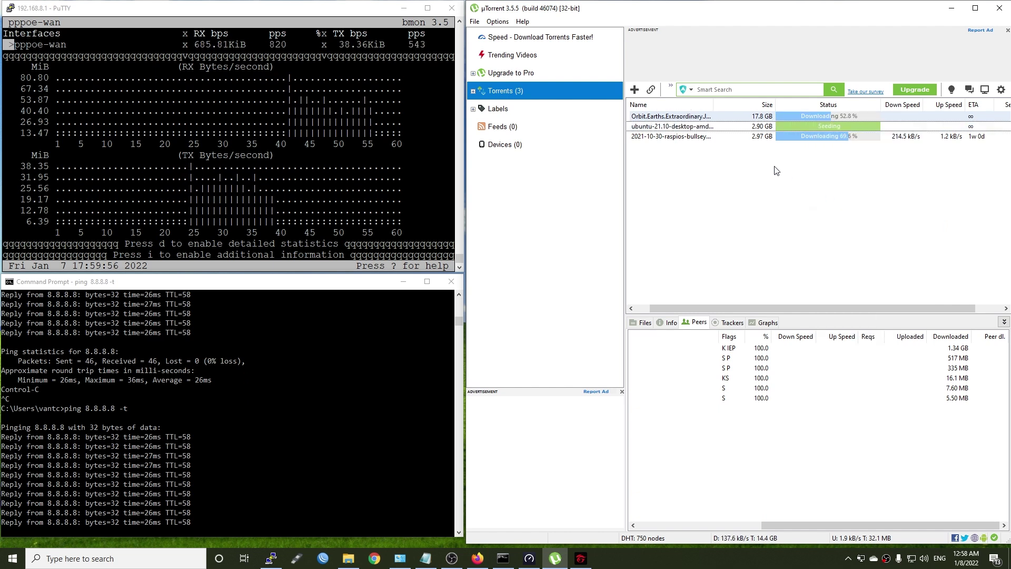
Step: Check the peers of the raspios and Orbit.Earths torrents
{"action": "left_click", "coordinate": [684, 138]}
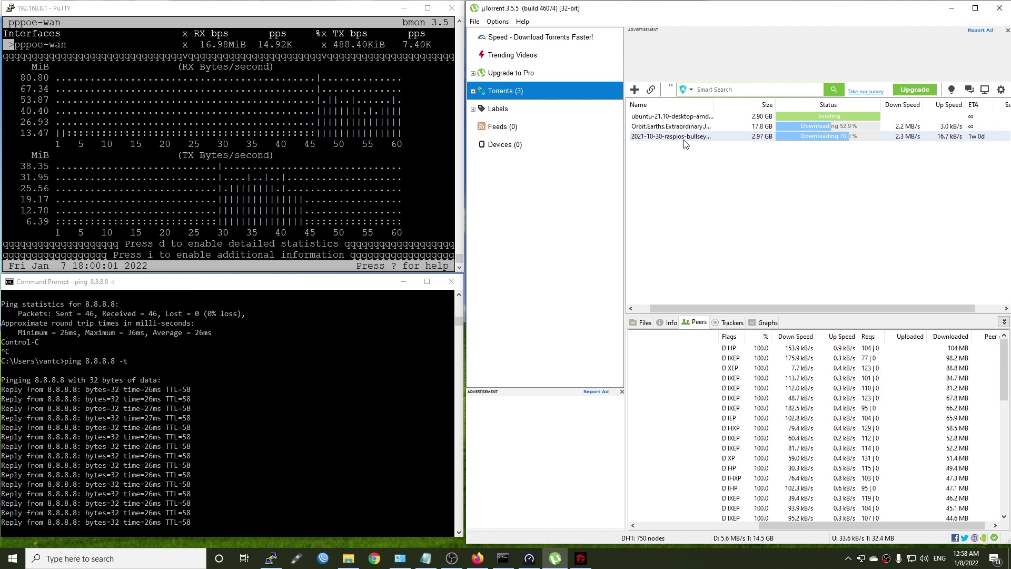
{"action": "left_click", "coordinate": [907, 138]}
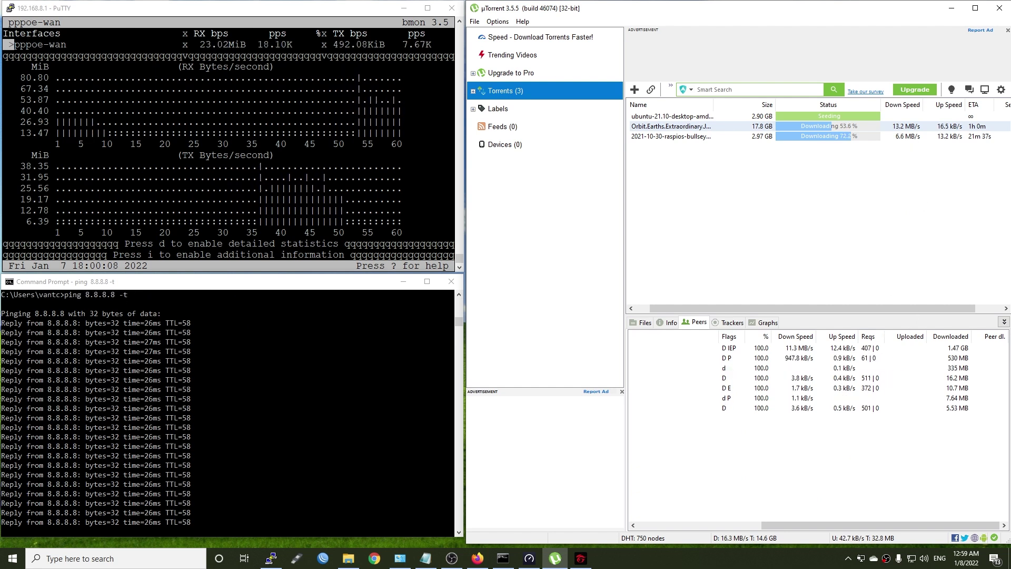
{"action": "left_click", "coordinate": [922, 138]}
{"action": "scroll", "coordinate": [887, 442], "scroll_direction": "down", "scroll_amount": 10}
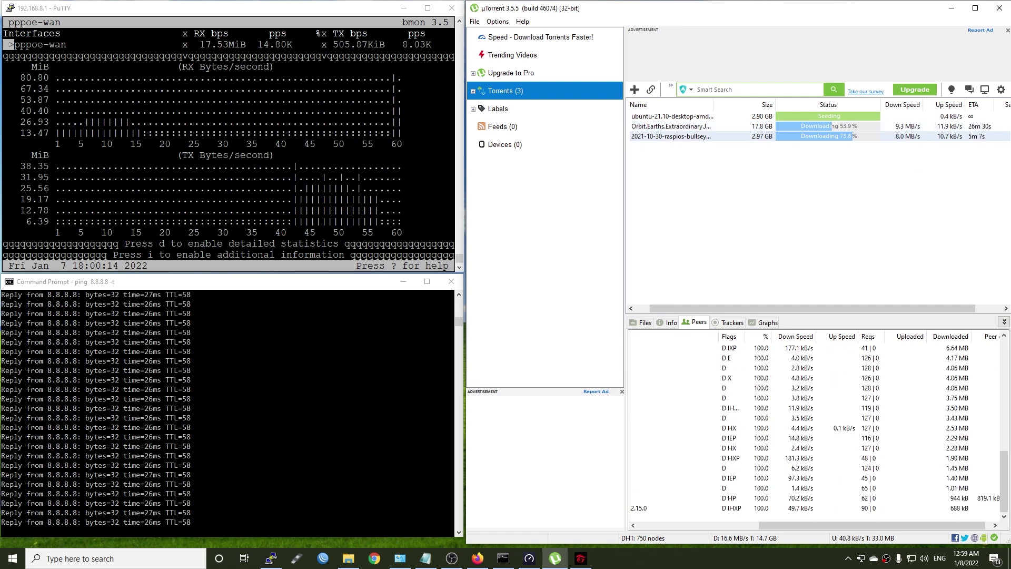
Step: Stop the running ping to 8.8.8.8 and select both downloading torrents
{"action": "left_click", "coordinate": [242, 285]}
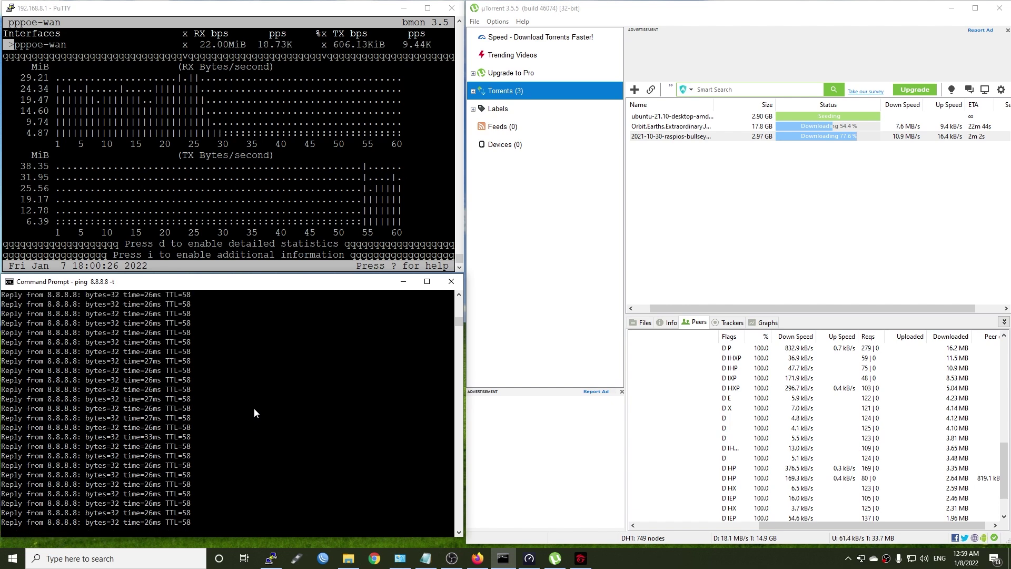
{"action": "scroll", "coordinate": [254, 408], "scroll_direction": "down", "scroll_amount": 4}
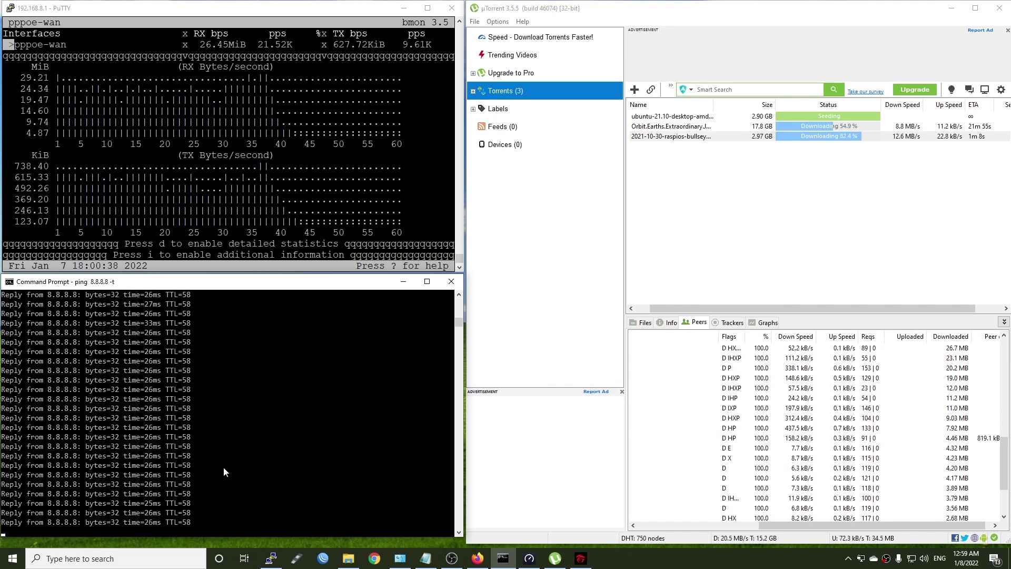
{"action": "key", "text": "ctrl+c"}
{"action": "left_click_drag", "start_coordinate": [882, 164], "coordinate": [852, 122]}
Step: Pause both downloading torrents in uTorrent
{"action": "right_click", "coordinate": [850, 126]}
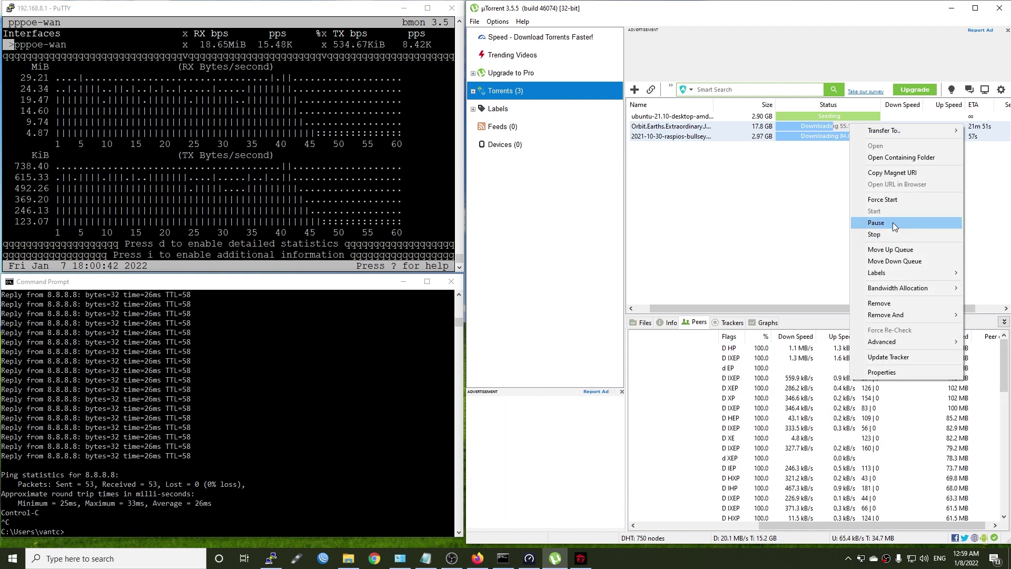
{"action": "left_click", "coordinate": [876, 222]}
{"action": "left_click", "coordinate": [179, 507]}
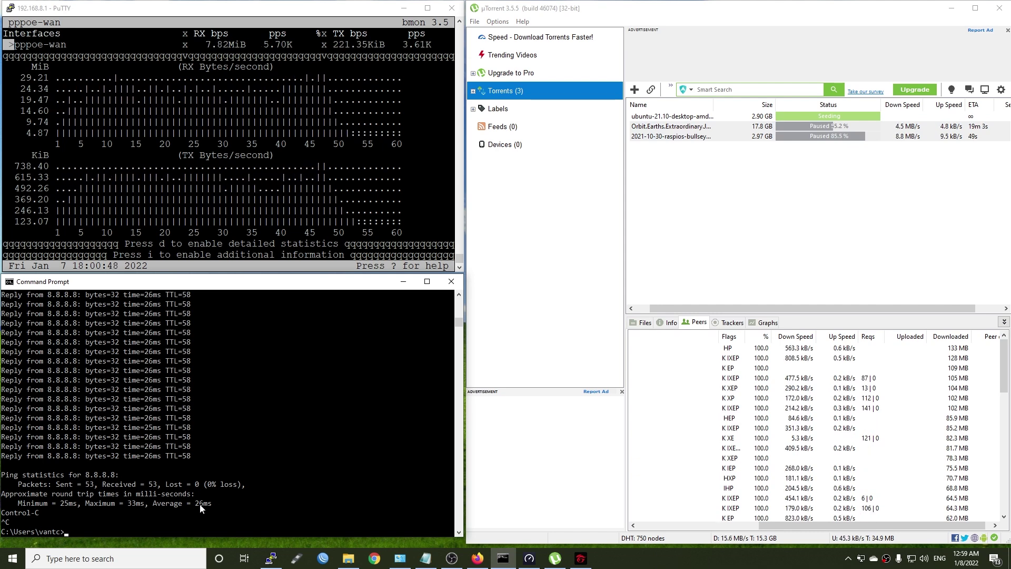
Step: Mark the 33 ms reply and stop the ping: 53 sent, 0% loss, 26 ms average
{"action": "scroll", "coordinate": [211, 436], "scroll_direction": "up", "scroll_amount": 5}
{"action": "triple_click", "coordinate": [212, 361]}
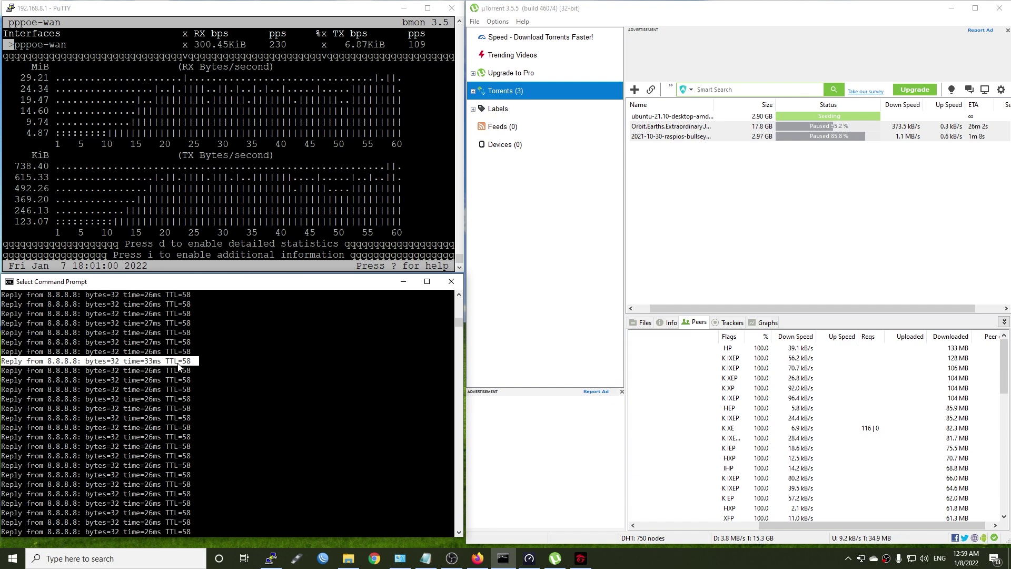
{"action": "scroll", "coordinate": [178, 366], "scroll_direction": "up", "scroll_amount": 9}
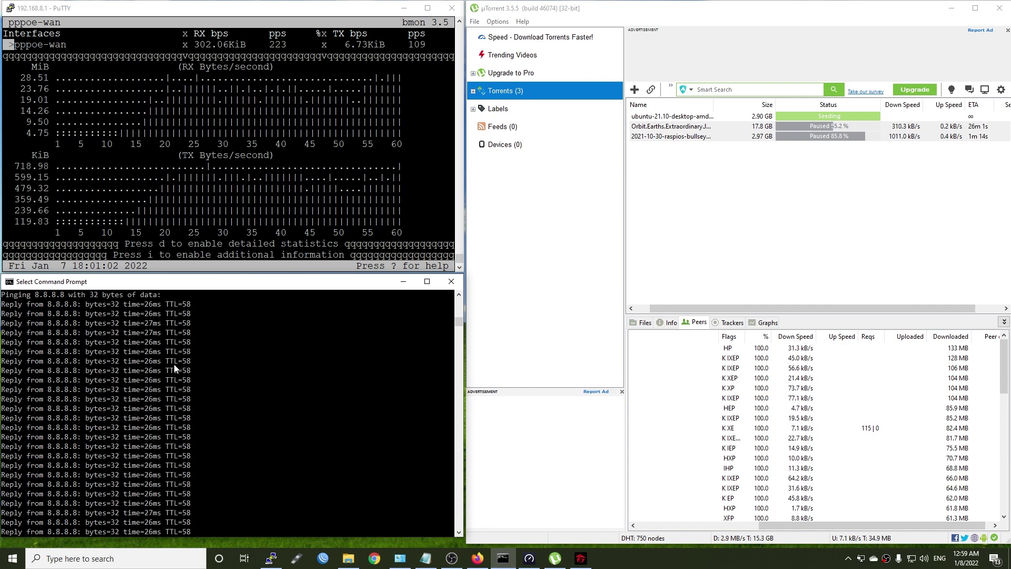
{"action": "scroll", "coordinate": [178, 371], "scroll_direction": "down", "scroll_amount": 10}
{"action": "key", "text": "ctrl+c"}
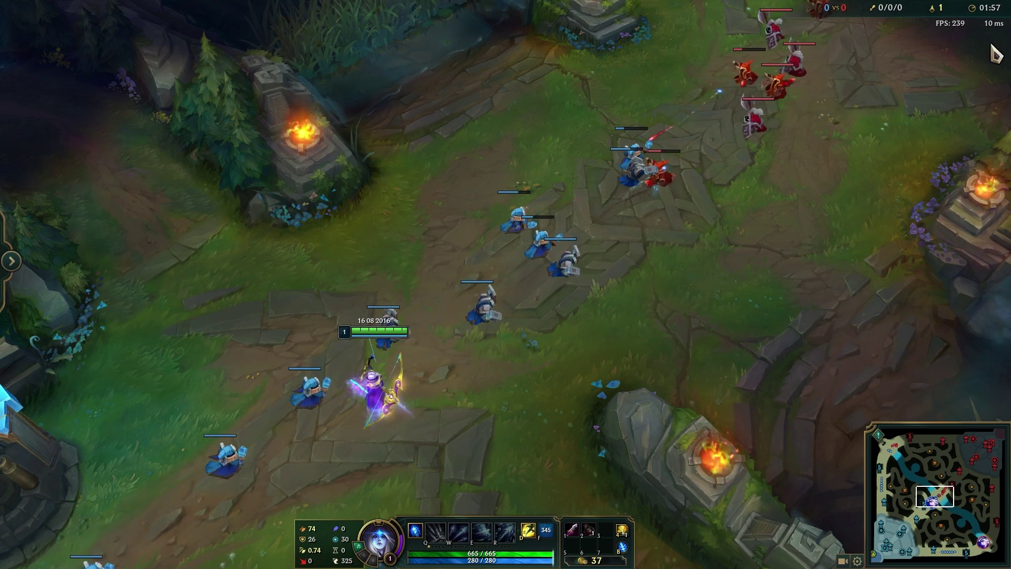
Step: Resume the paused Orbit and raspios torrents in uTorrent
{"action": "mouse_move", "coordinate": [995, 32]}
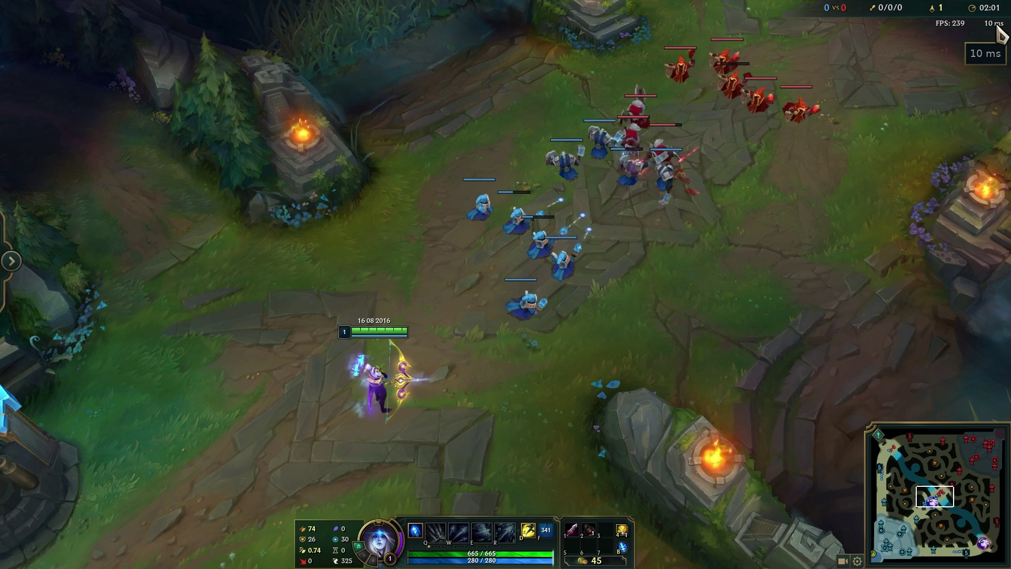
{"action": "key", "text": "alt+Tab"}
{"action": "left_click", "coordinate": [837, 129]}
{"action": "right_click", "coordinate": [837, 129]}
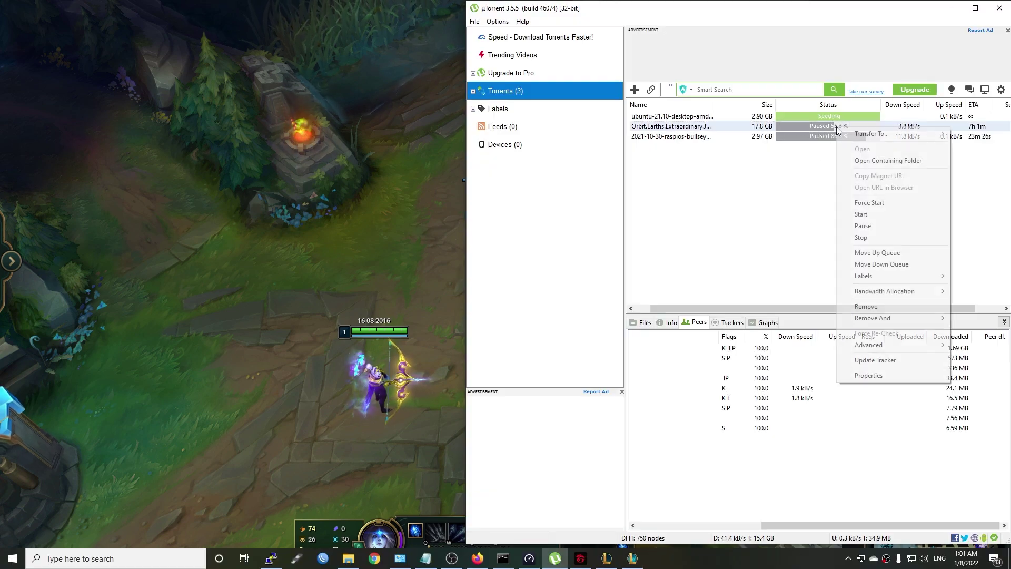
{"action": "left_click", "coordinate": [875, 214]}
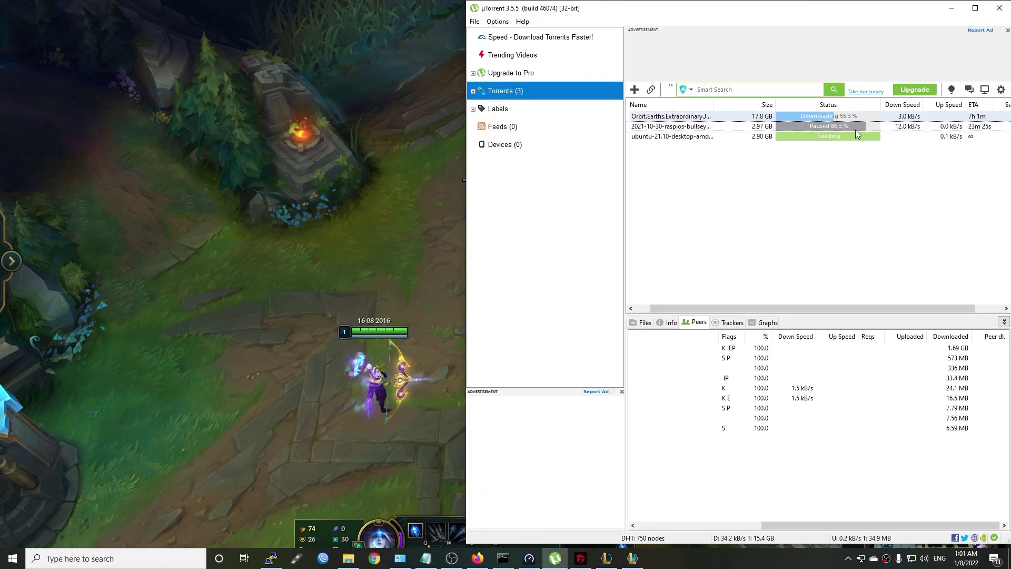
{"action": "left_click", "coordinate": [838, 126]}
{"action": "right_click", "coordinate": [838, 127]}
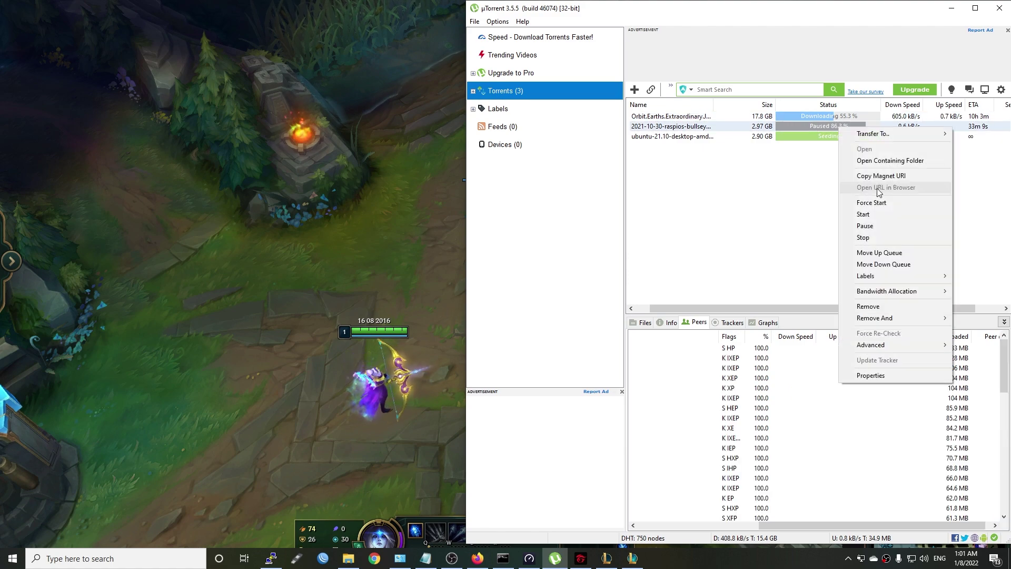
{"action": "left_click", "coordinate": [882, 215]}
Step: Back in League, put a skill point into Volley and fire it at the minion wave
{"action": "key", "text": "alt+Tab"}
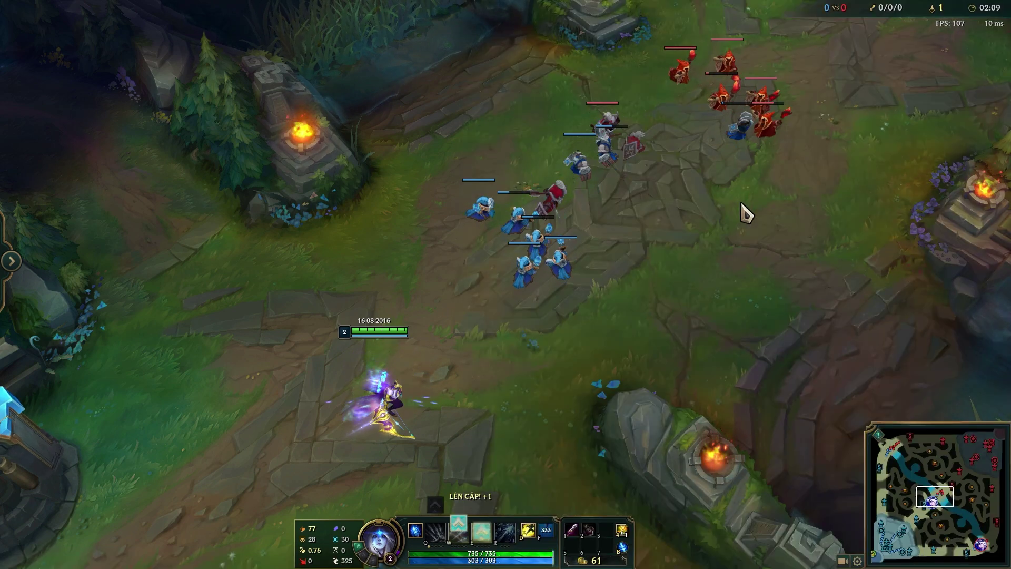
{"action": "key", "text": "ctrl+w"}
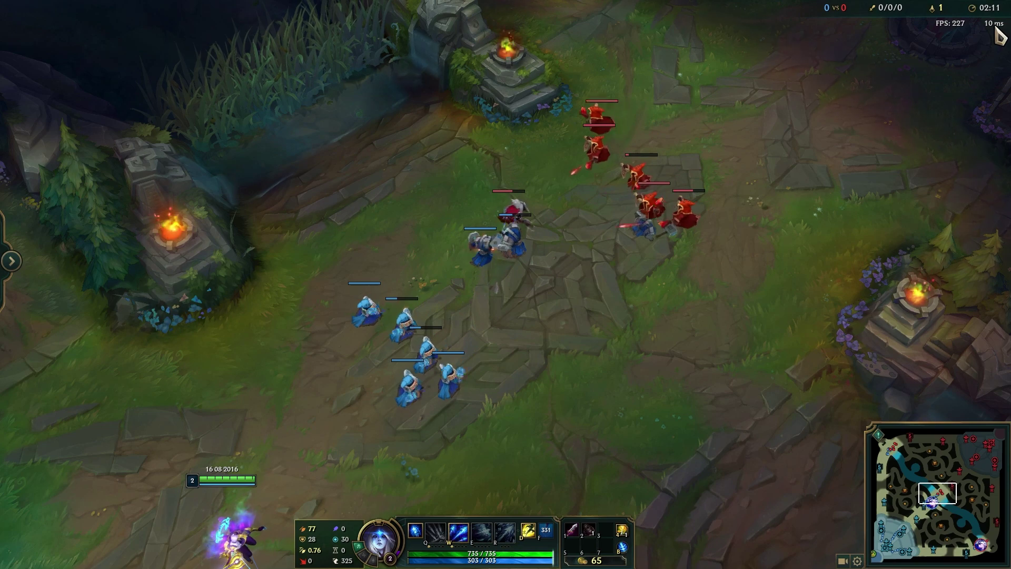
{"action": "right_click", "coordinate": [623, 374]}
{"action": "key", "text": "w"}
{"action": "right_click", "coordinate": [623, 375]}
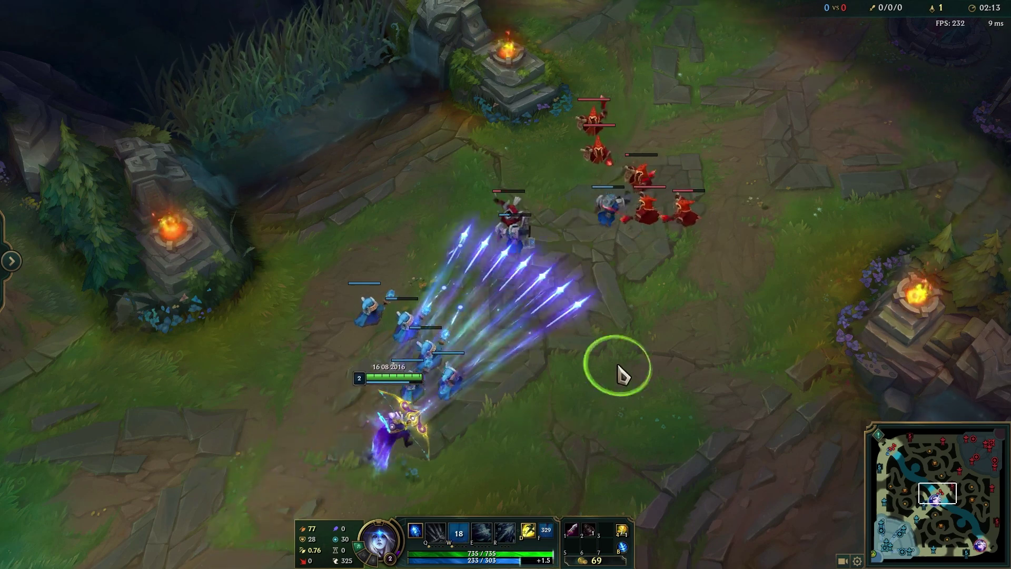
{"action": "right_click", "coordinate": [739, 403]}
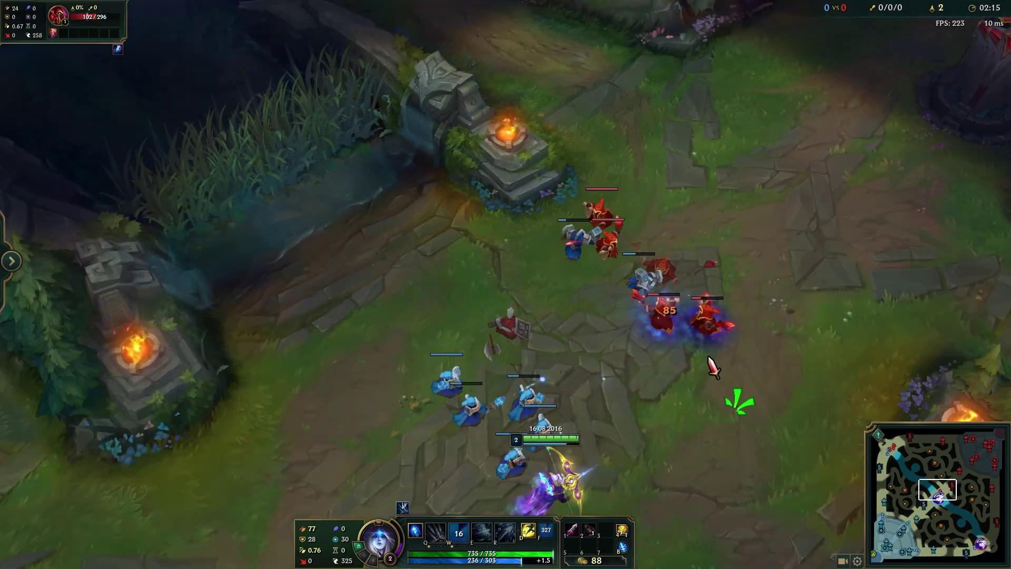
{"action": "right_click", "coordinate": [705, 343]}
{"action": "right_click", "coordinate": [349, 473]}
{"action": "right_click", "coordinate": [636, 363]}
Step: Last-hit red minions with Ashe using empowered attacks and another Volley
{"action": "right_click", "coordinate": [665, 354]}
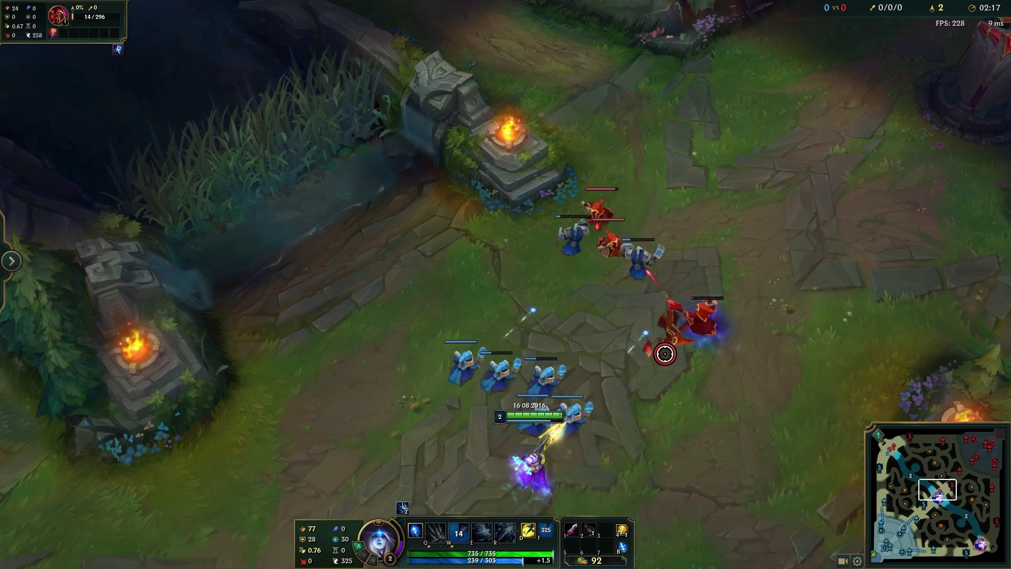
{"action": "right_click", "coordinate": [705, 309]}
{"action": "right_click", "coordinate": [643, 259]}
{"action": "right_click", "coordinate": [728, 341]}
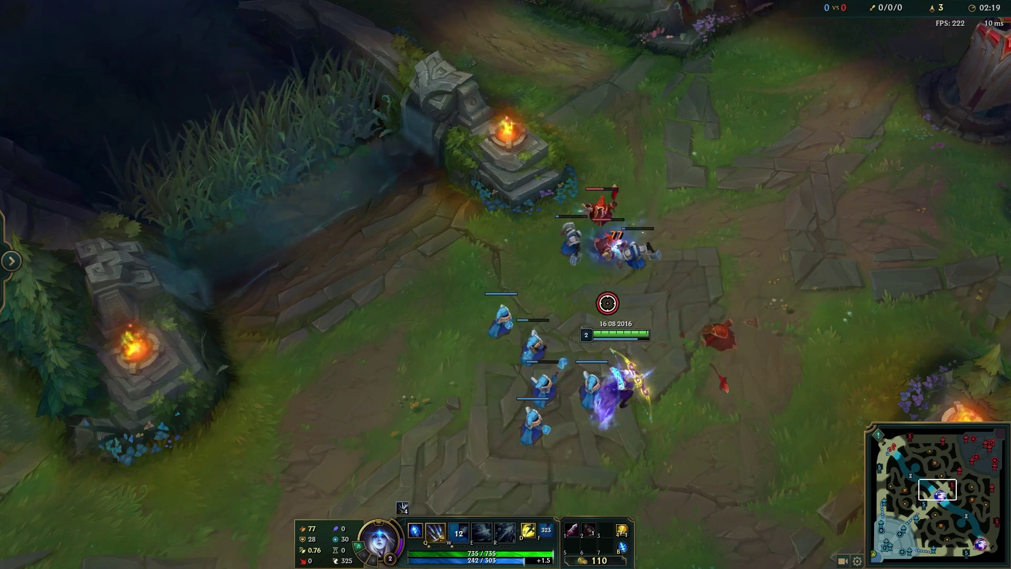
{"action": "right_click", "coordinate": [623, 255]}
{"action": "key", "text": "q"}
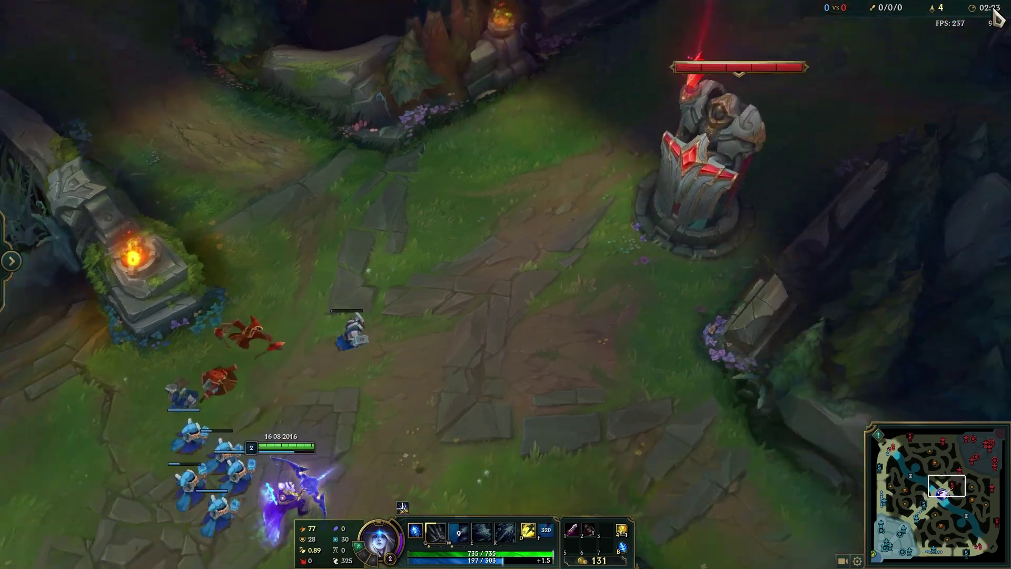
{"action": "right_click", "coordinate": [369, 372]}
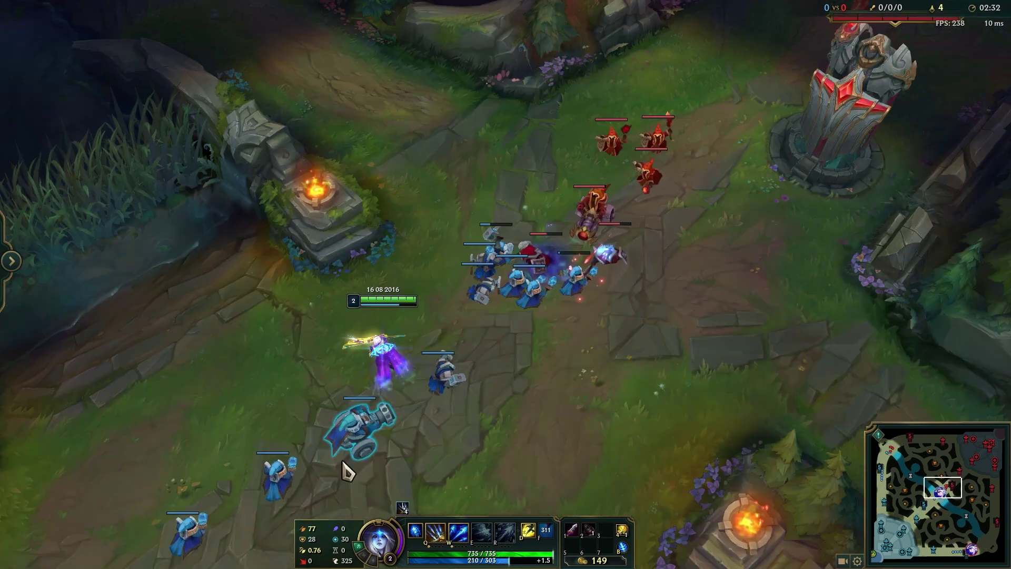
{"action": "right_click", "coordinate": [245, 433]}
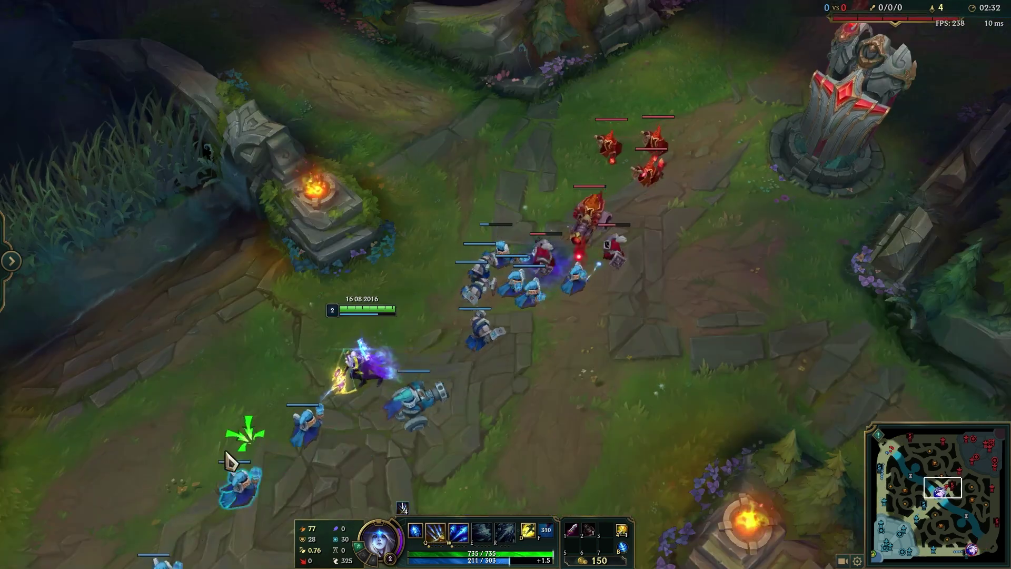
{"action": "right_click", "coordinate": [546, 271]}
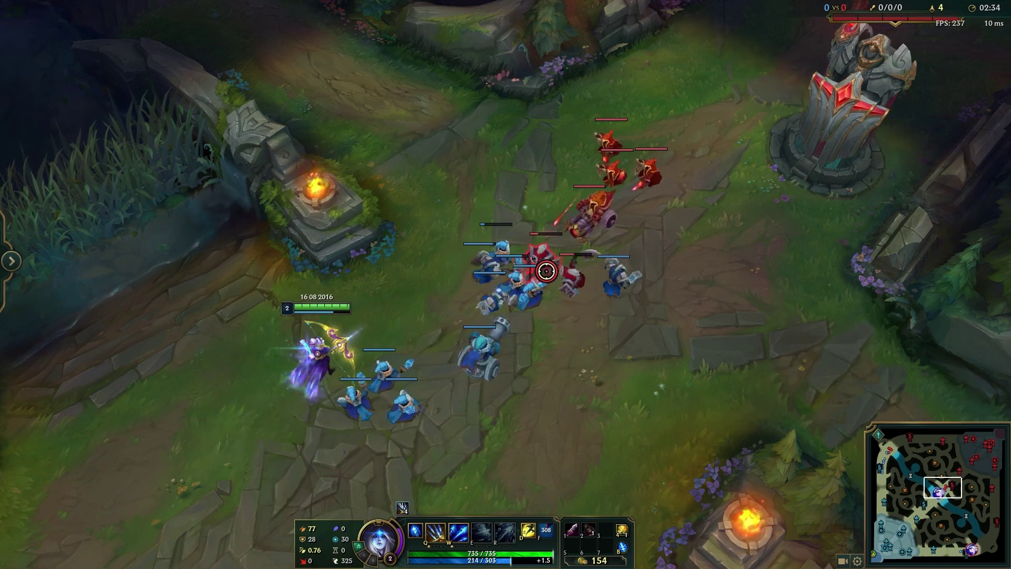
{"action": "key", "text": "w"}
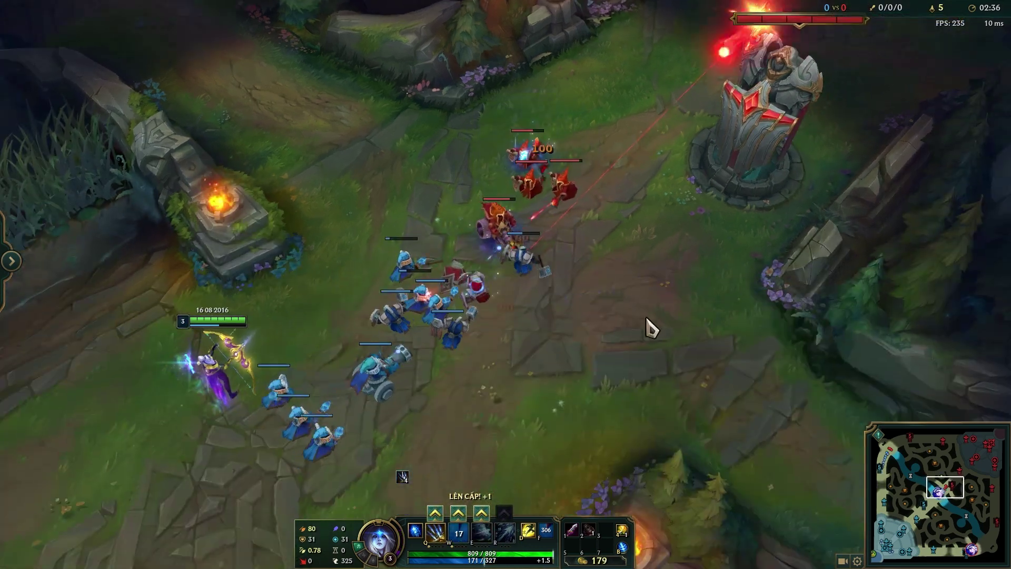
Step: Spend the level-3 skill point and keep attacking minions before stepping back
{"action": "key", "text": "ctrl+e"}
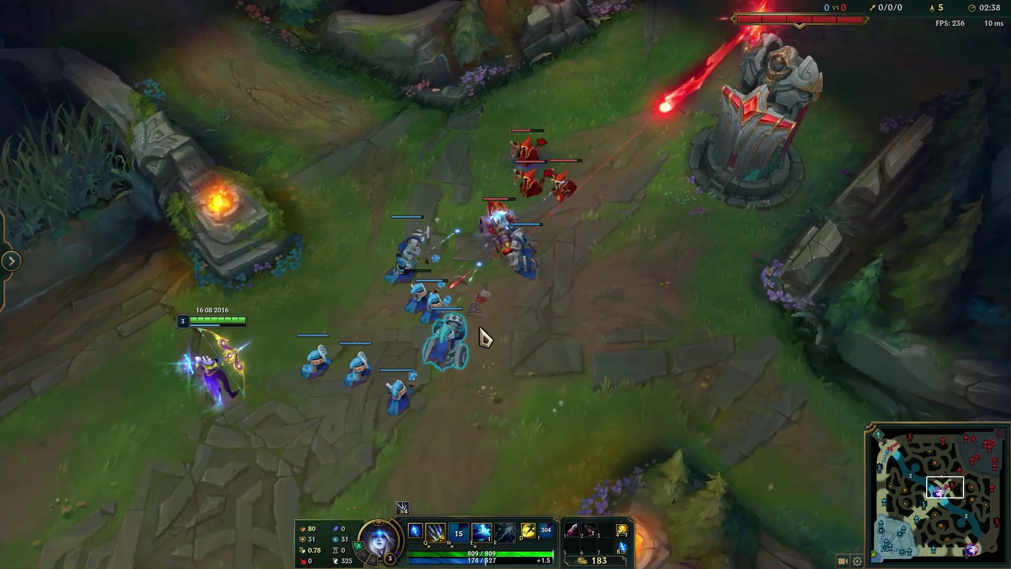
{"action": "right_click", "coordinate": [483, 337]}
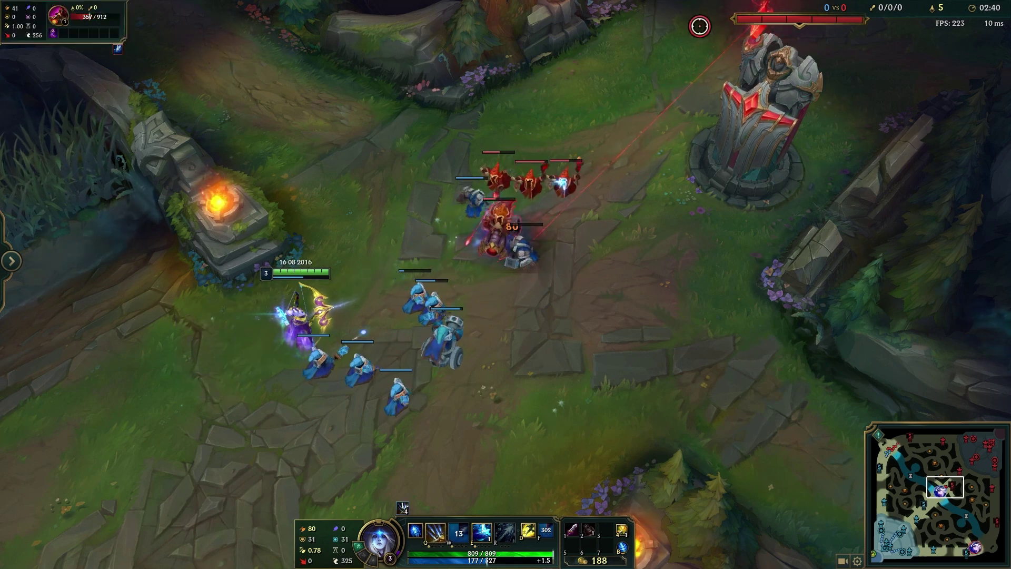
{"action": "key", "text": "q"}
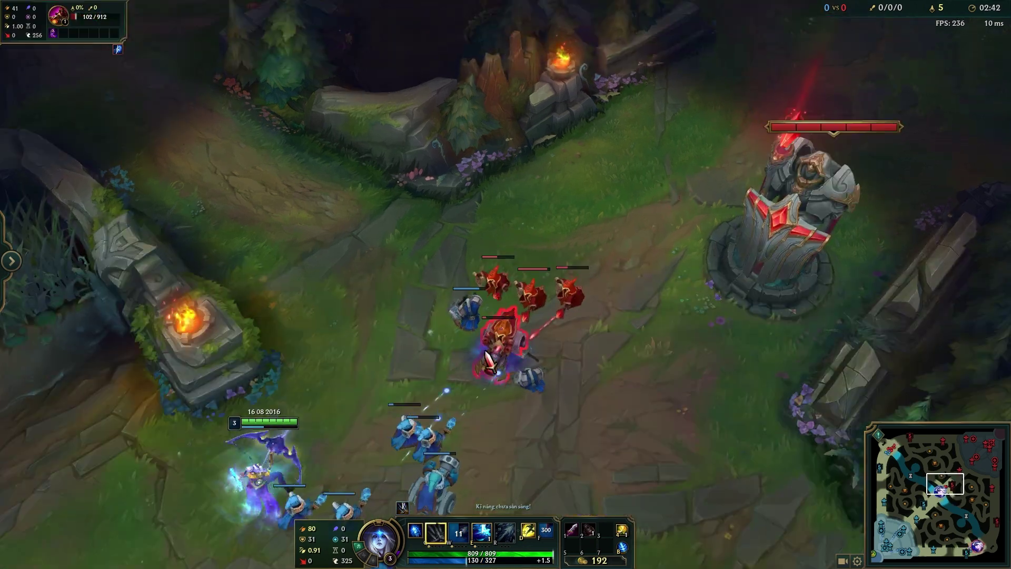
{"action": "right_click", "coordinate": [474, 337]}
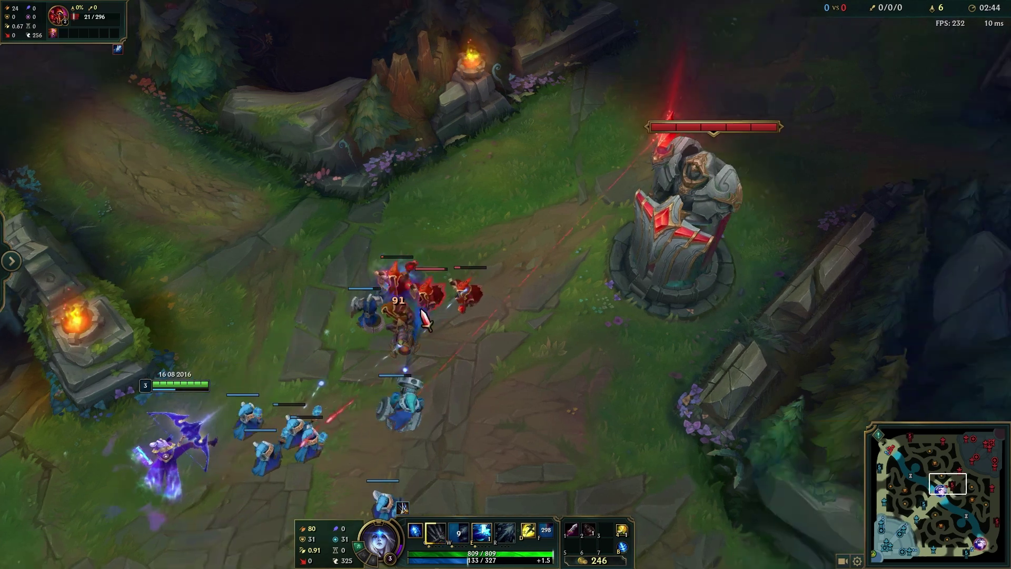
{"action": "right_click", "coordinate": [90, 479]}
{"action": "key", "text": "alt+Tab"}
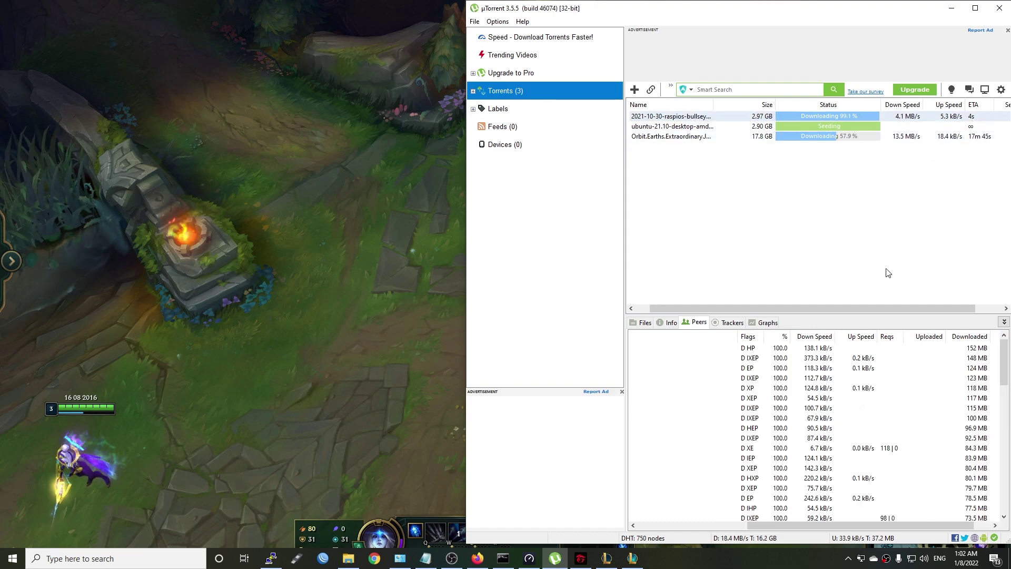
Step: Check the heavy WAN traffic in the router's bmon monitor
{"action": "scroll", "coordinate": [880, 410], "scroll_direction": "down", "scroll_amount": 8}
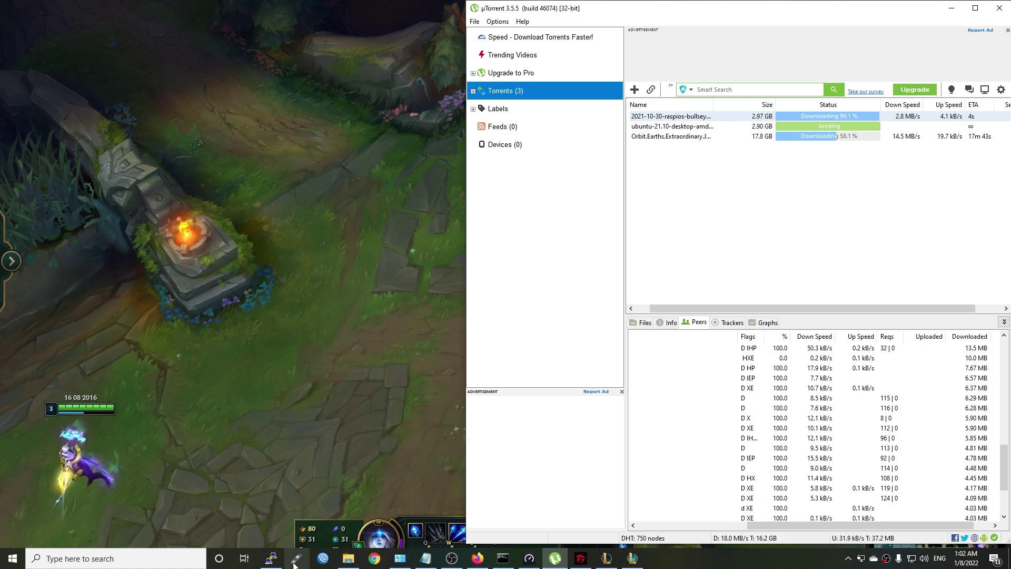
{"action": "left_click", "coordinate": [270, 558]}
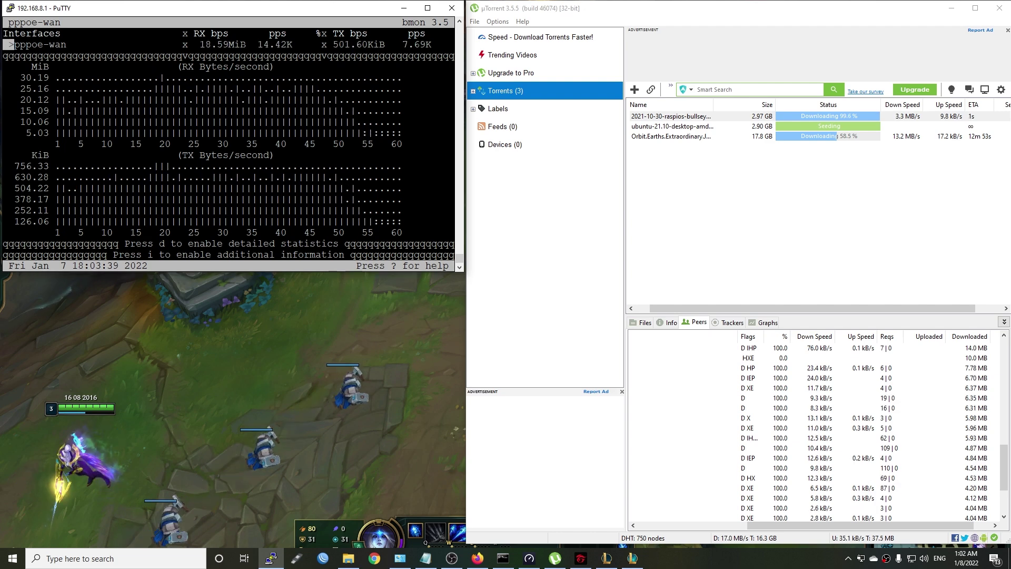
{"action": "left_click", "coordinate": [292, 351]}
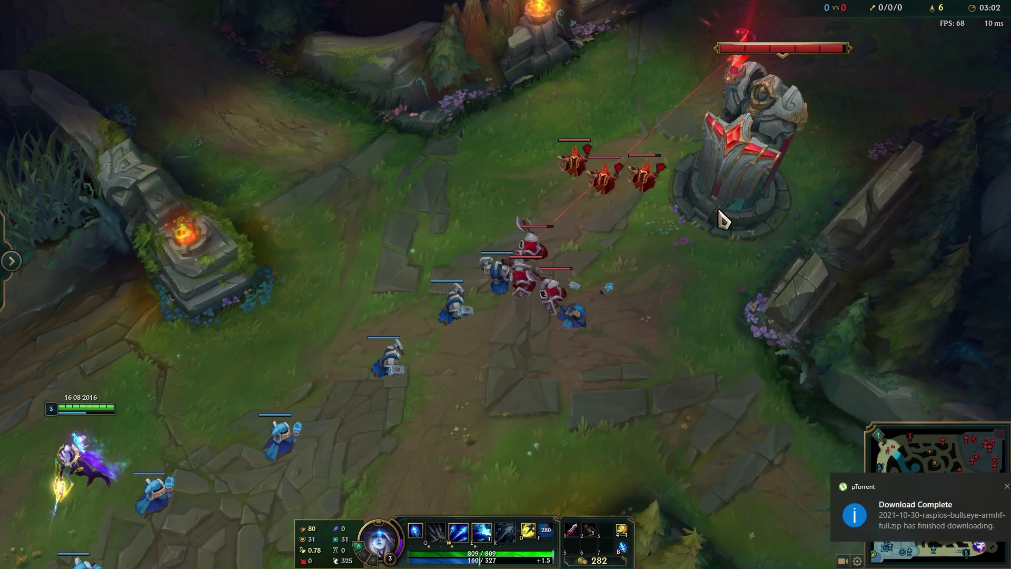
Step: Move Ashe to the minion wave and hit it with attacks and Volley
{"action": "right_click", "coordinate": [623, 338]}
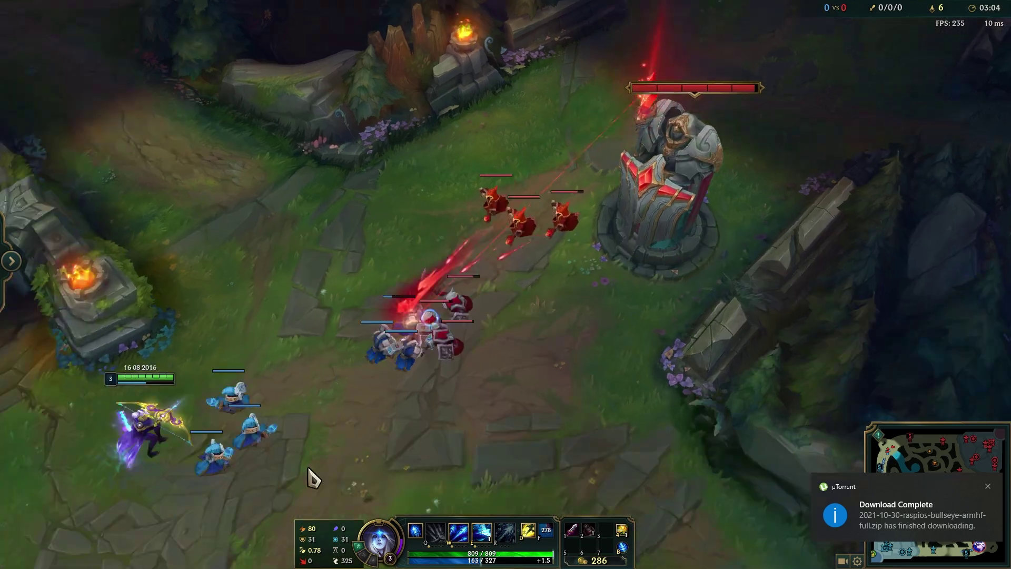
{"action": "right_click", "coordinate": [534, 271]}
{"action": "key", "text": "w"}
{"action": "right_click", "coordinate": [226, 501]}
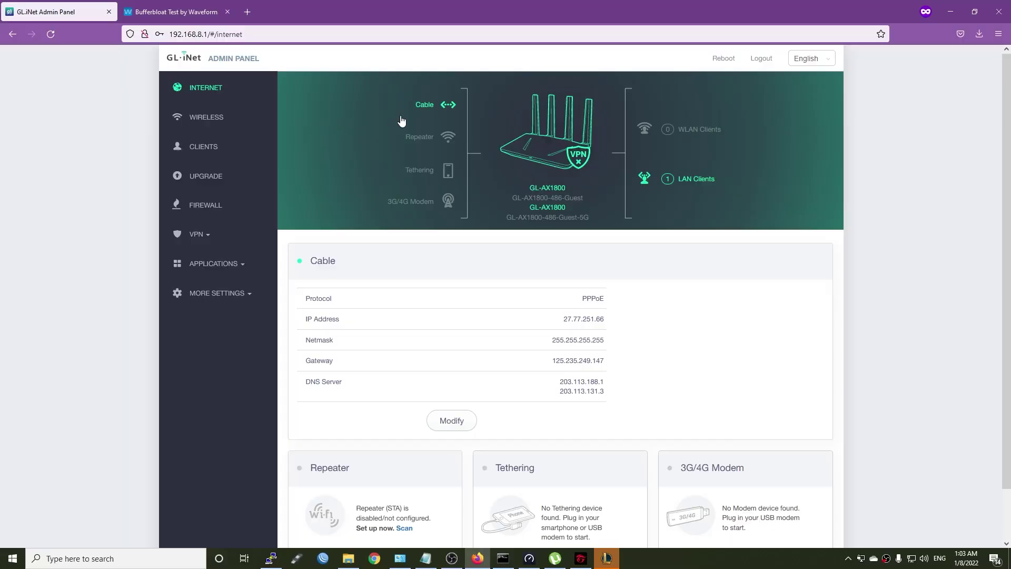